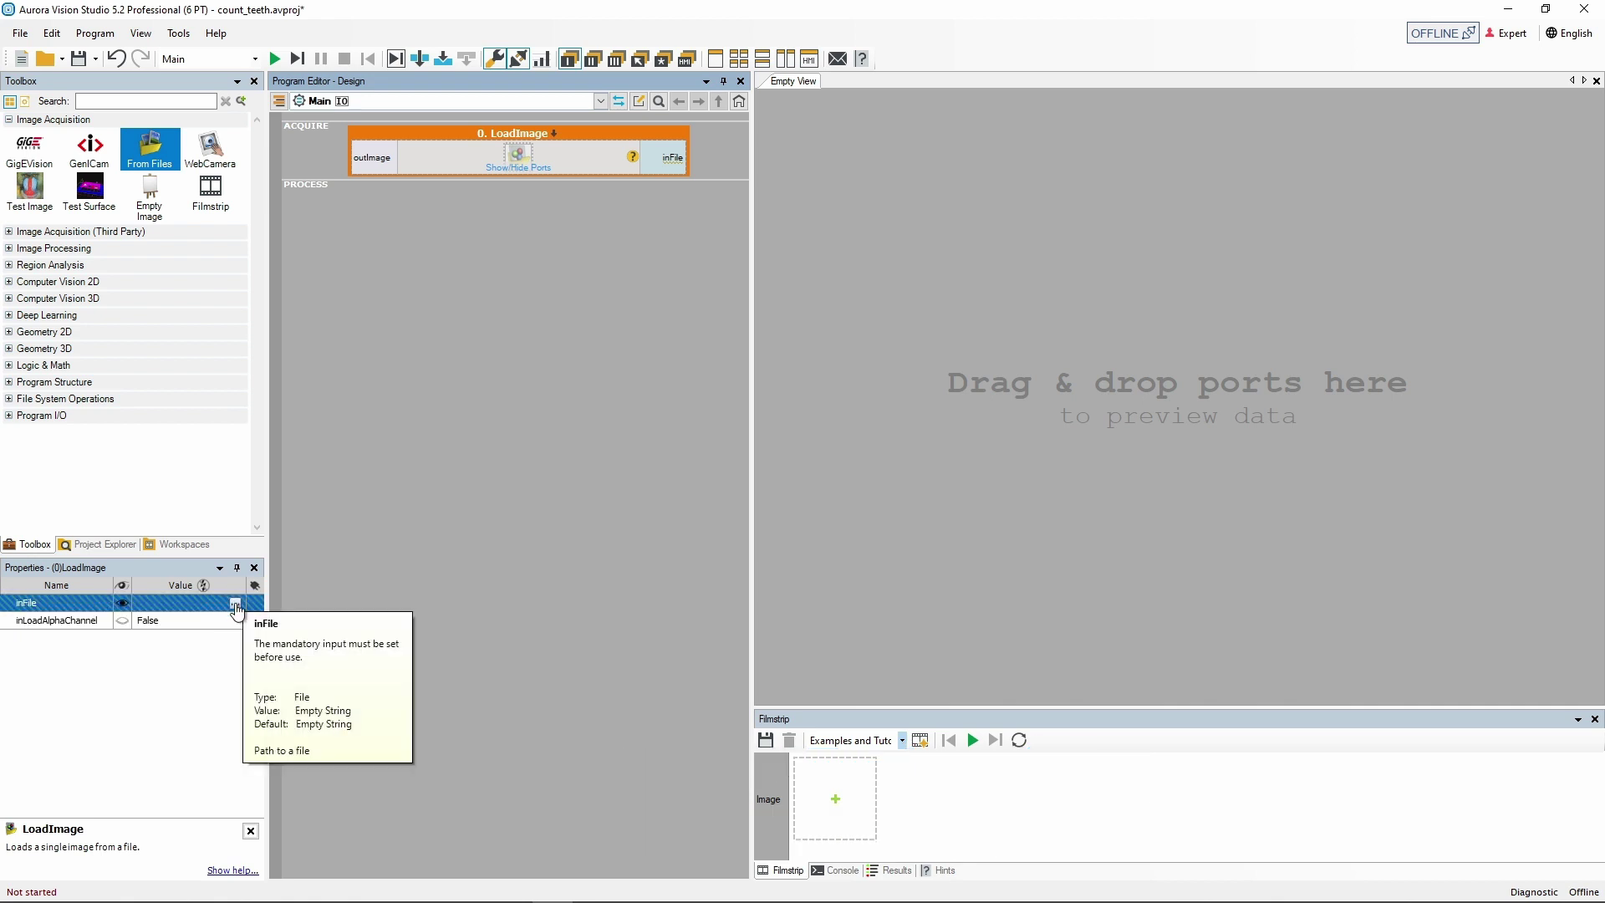
Set the LoadImage filter's inFile to saw_blade.png from the Tutorial\_media\count_teeth folder
{"action": "left_click", "coordinate": [235, 603]}
{"action": "left_click", "coordinate": [342, 59]}
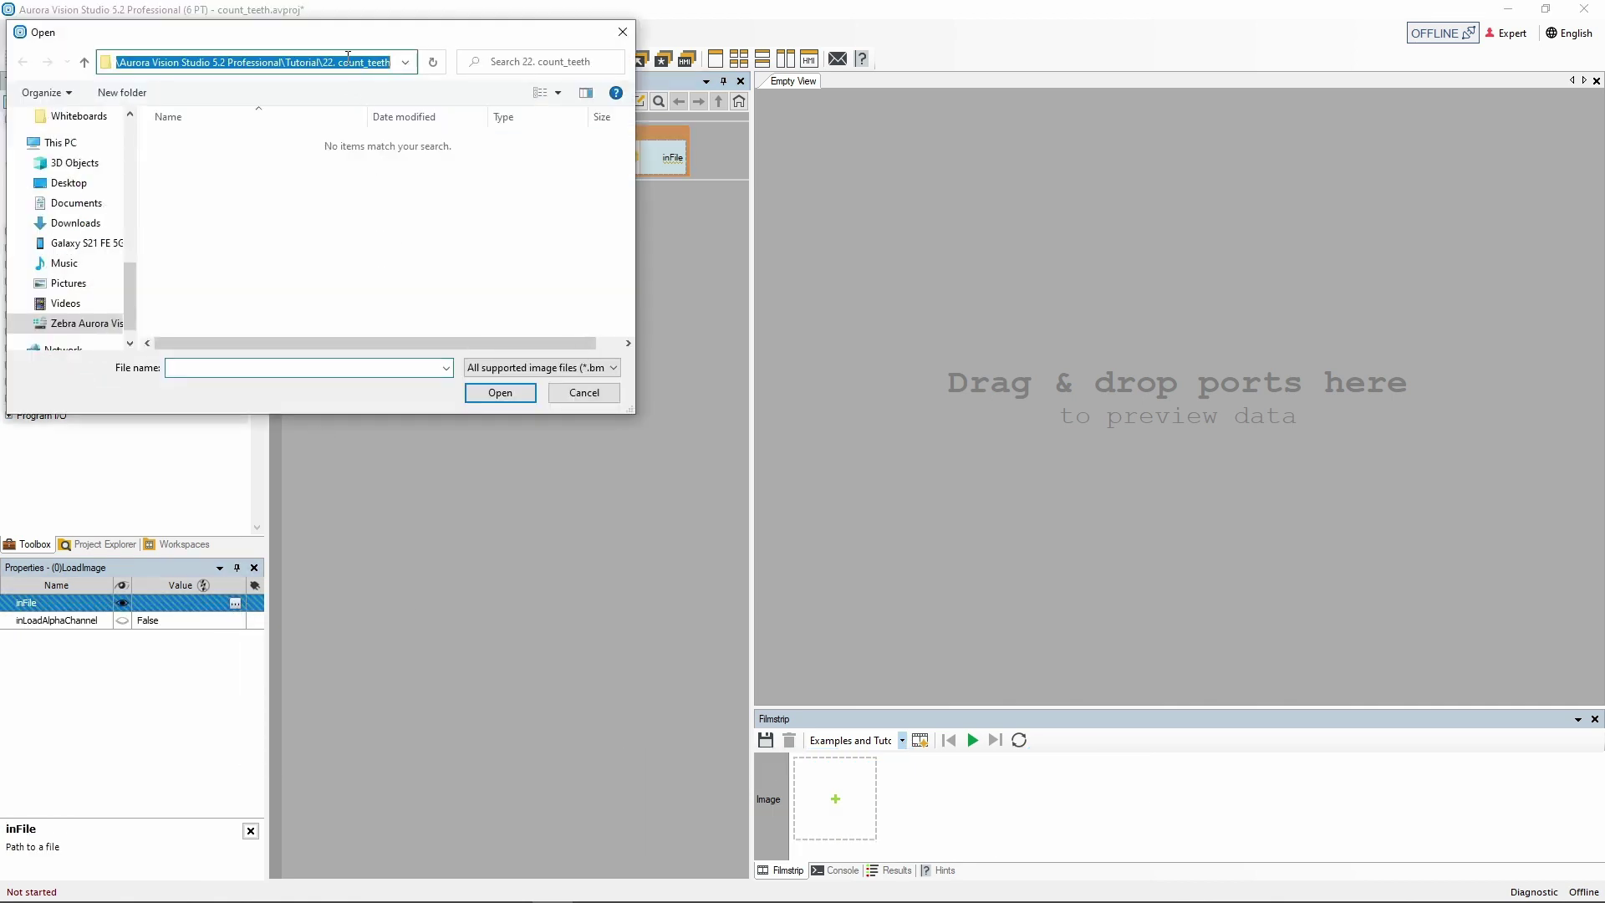
{"action": "key", "text": "ctrl+v"}
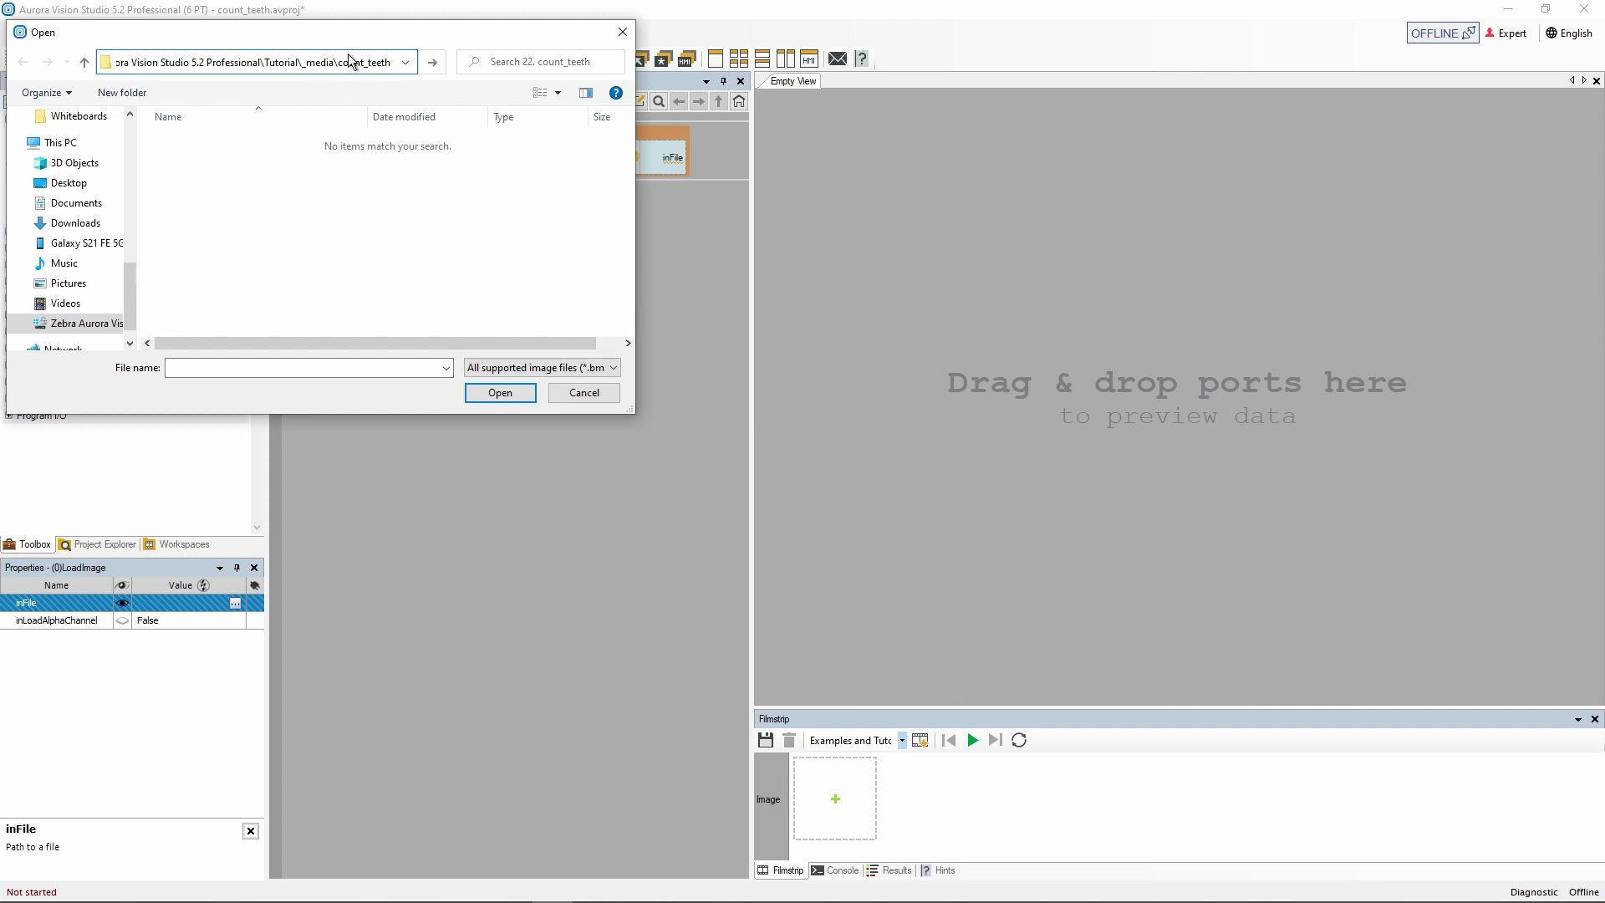
{"action": "key", "text": "Return"}
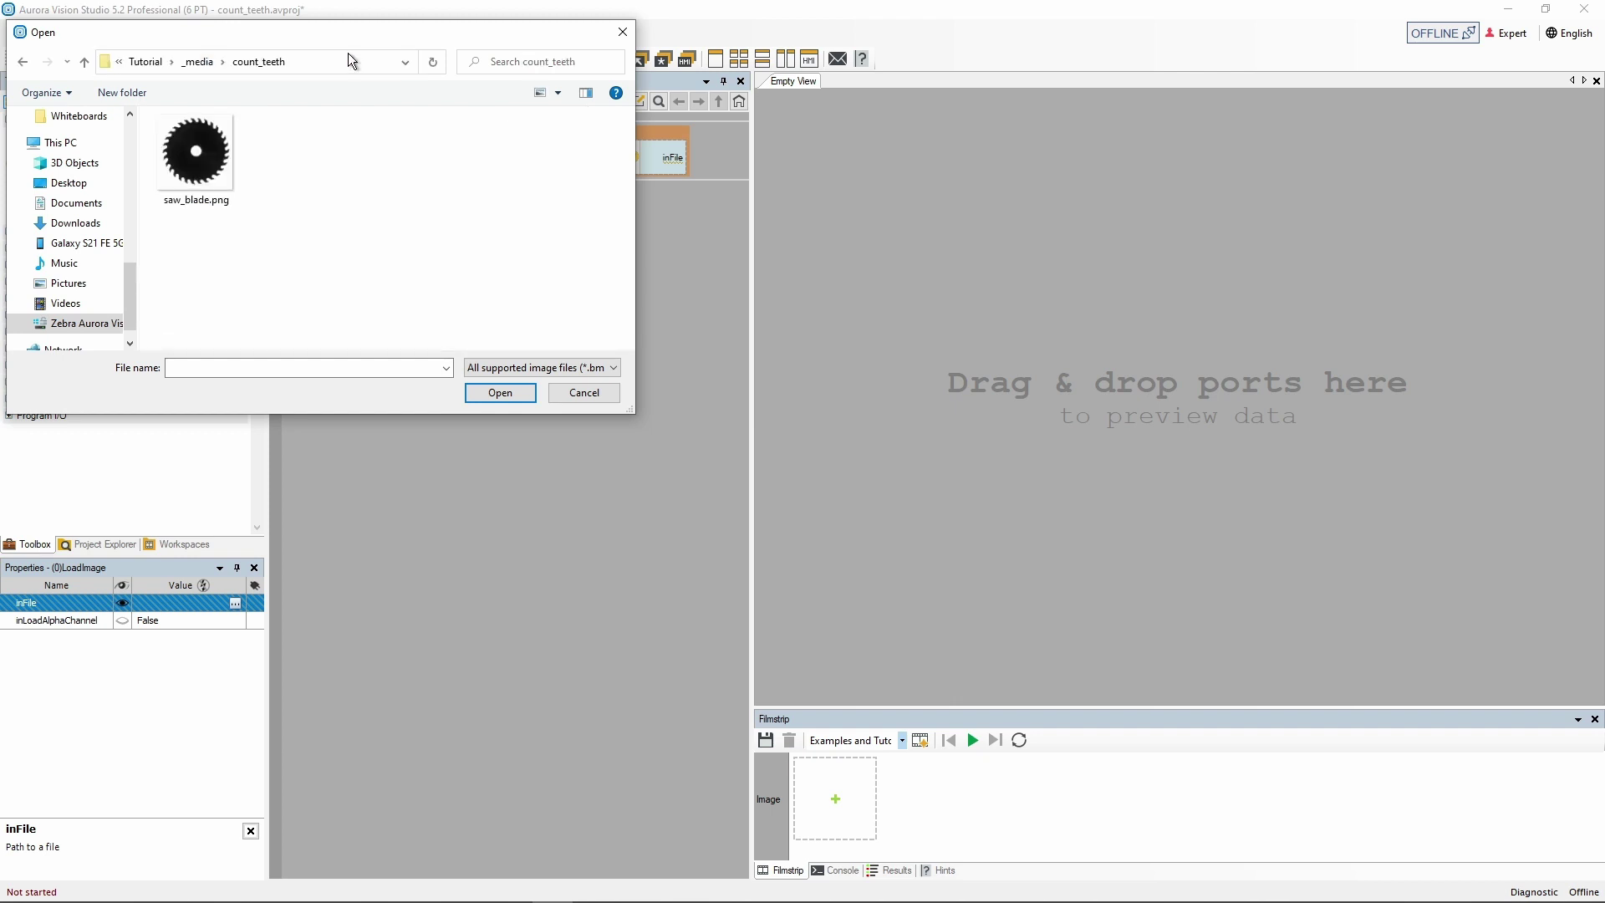
{"action": "left_click", "coordinate": [196, 155]}
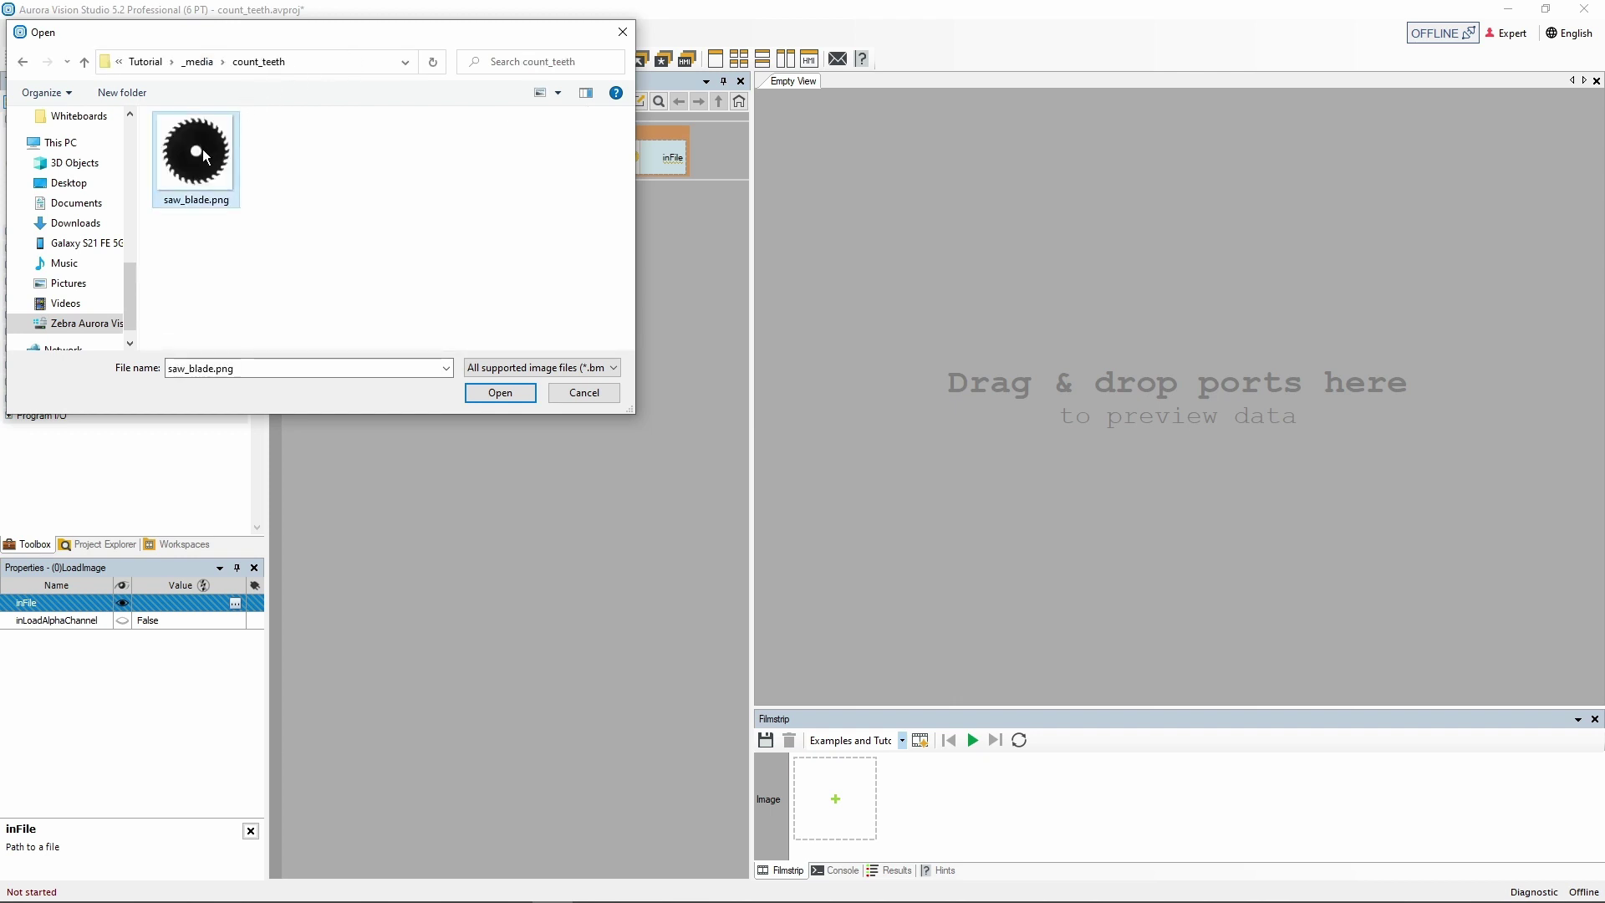
{"action": "left_click", "coordinate": [480, 396]}
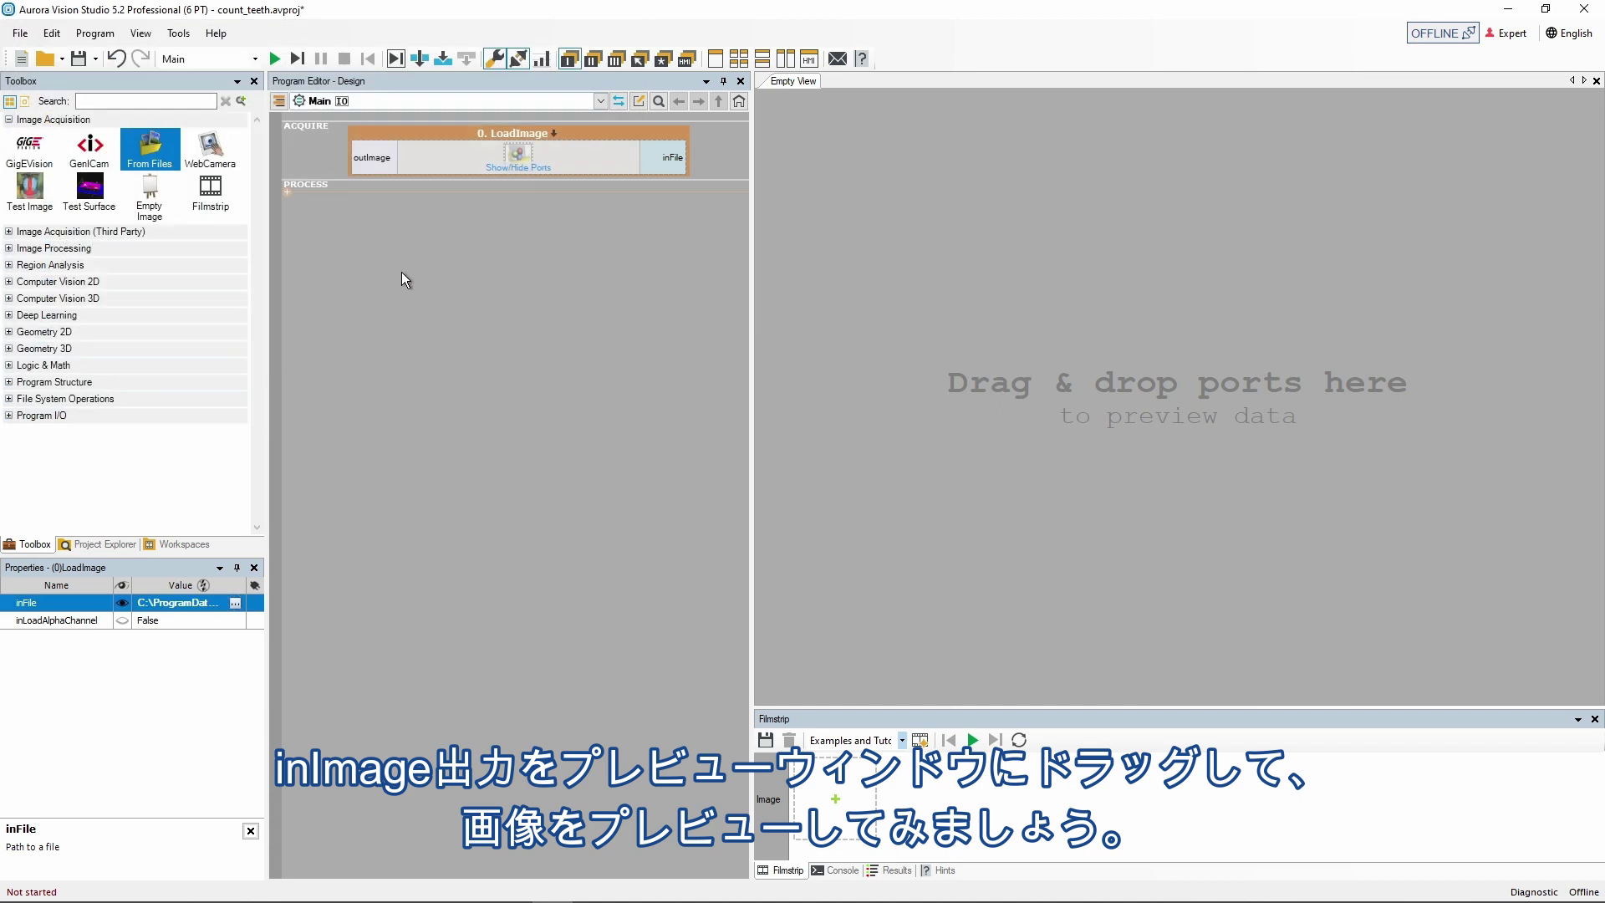
Preview the LoadImage outImage output with one program iteration and measure the diameter of the saw blade's centre hole
{"action": "left_click_drag", "start_coordinate": [370, 157], "coordinate": [864, 411]}
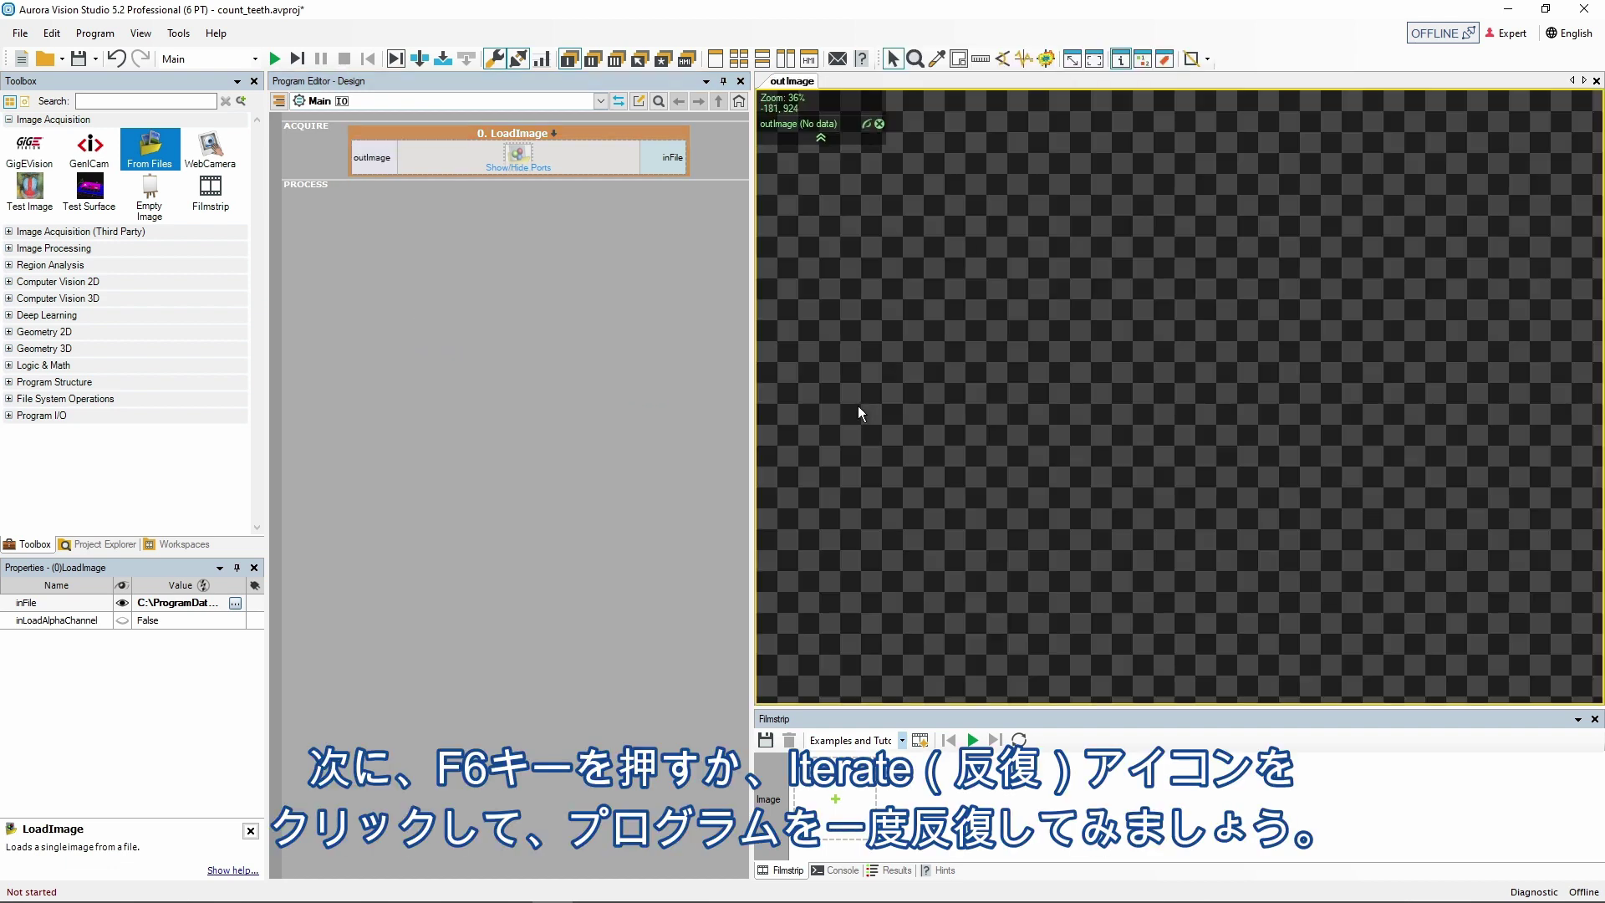
{"action": "left_click", "coordinate": [298, 58]}
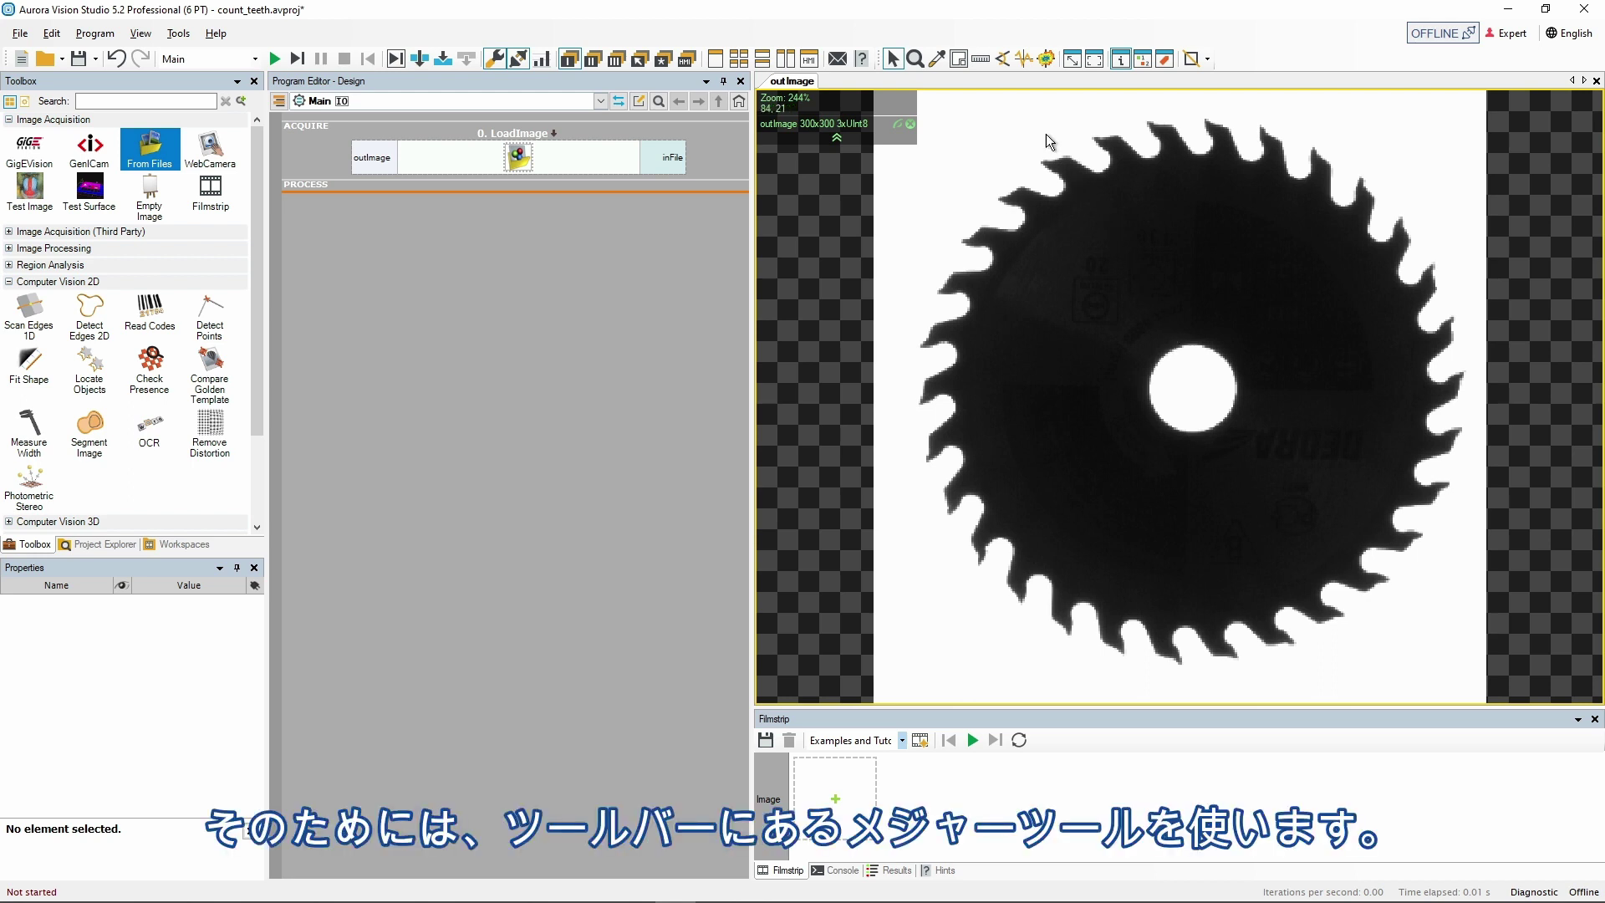
{"action": "left_click", "coordinate": [978, 63]}
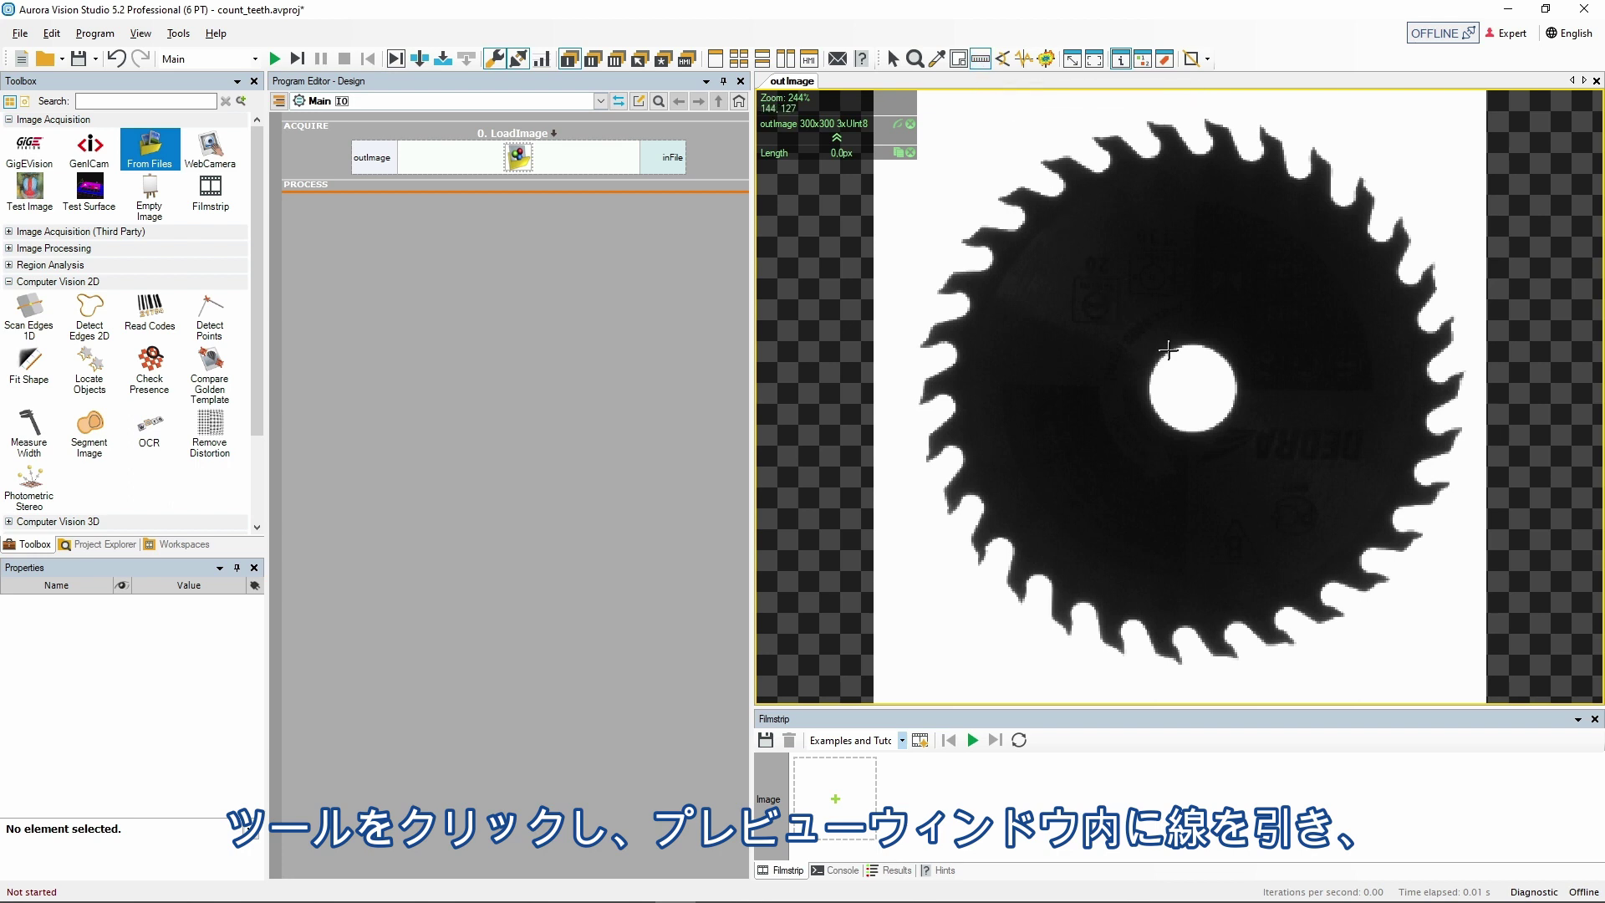
{"action": "left_click_drag", "start_coordinate": [1168, 349], "coordinate": [1215, 429]}
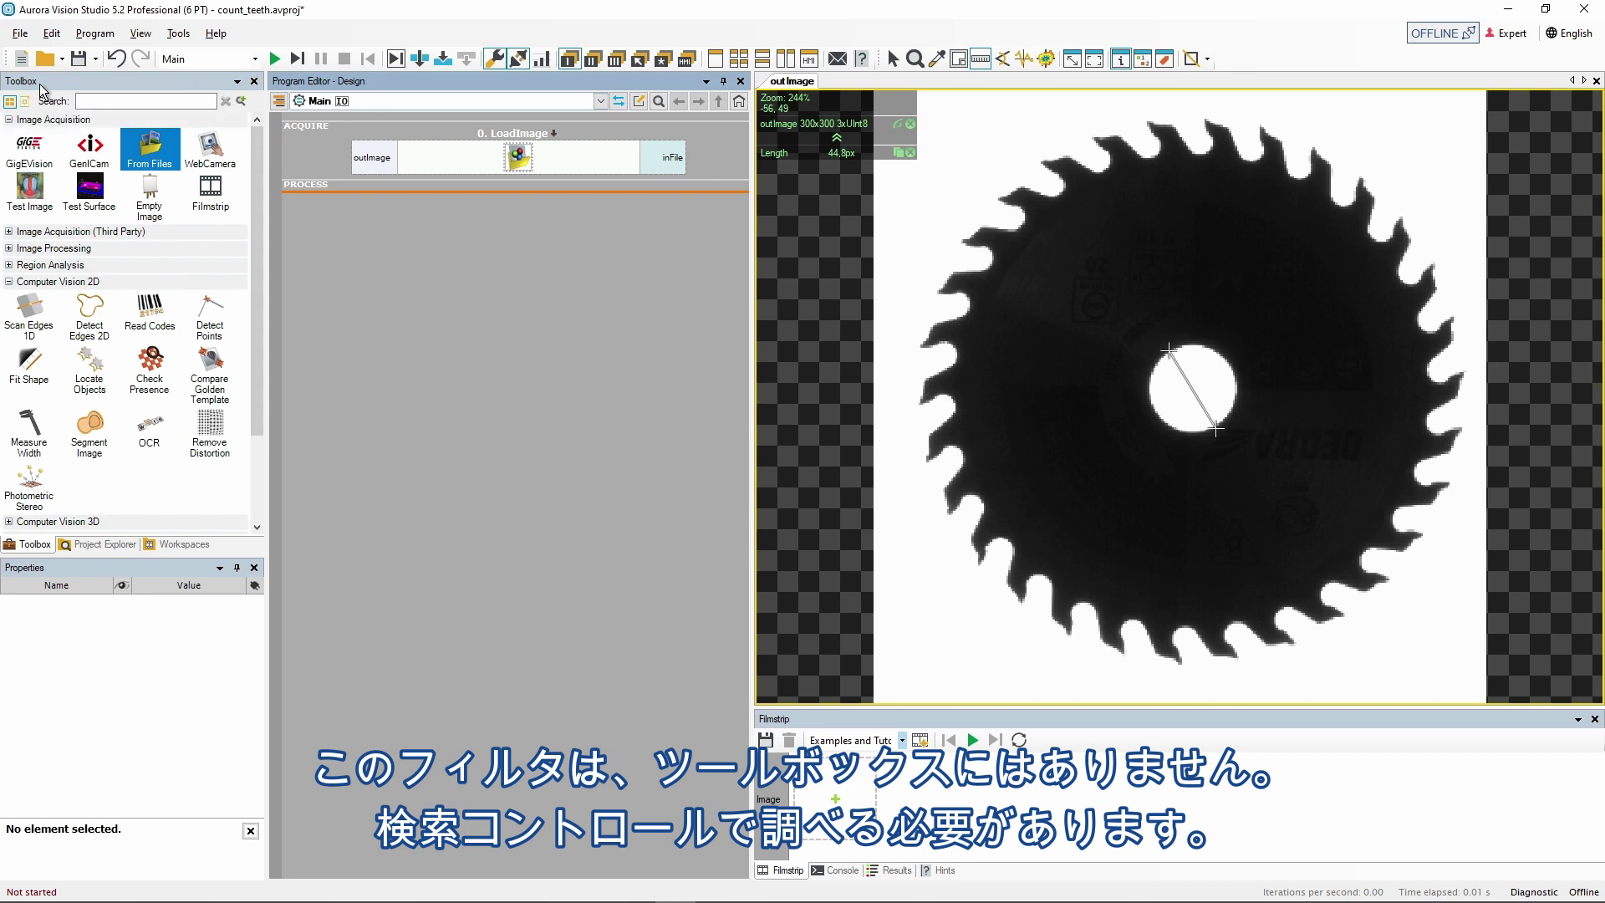
Search the filters for "detectcir" and add DetectCircles to the PROCESS section in its Single variant
{"action": "left_click", "coordinate": [96, 100]}
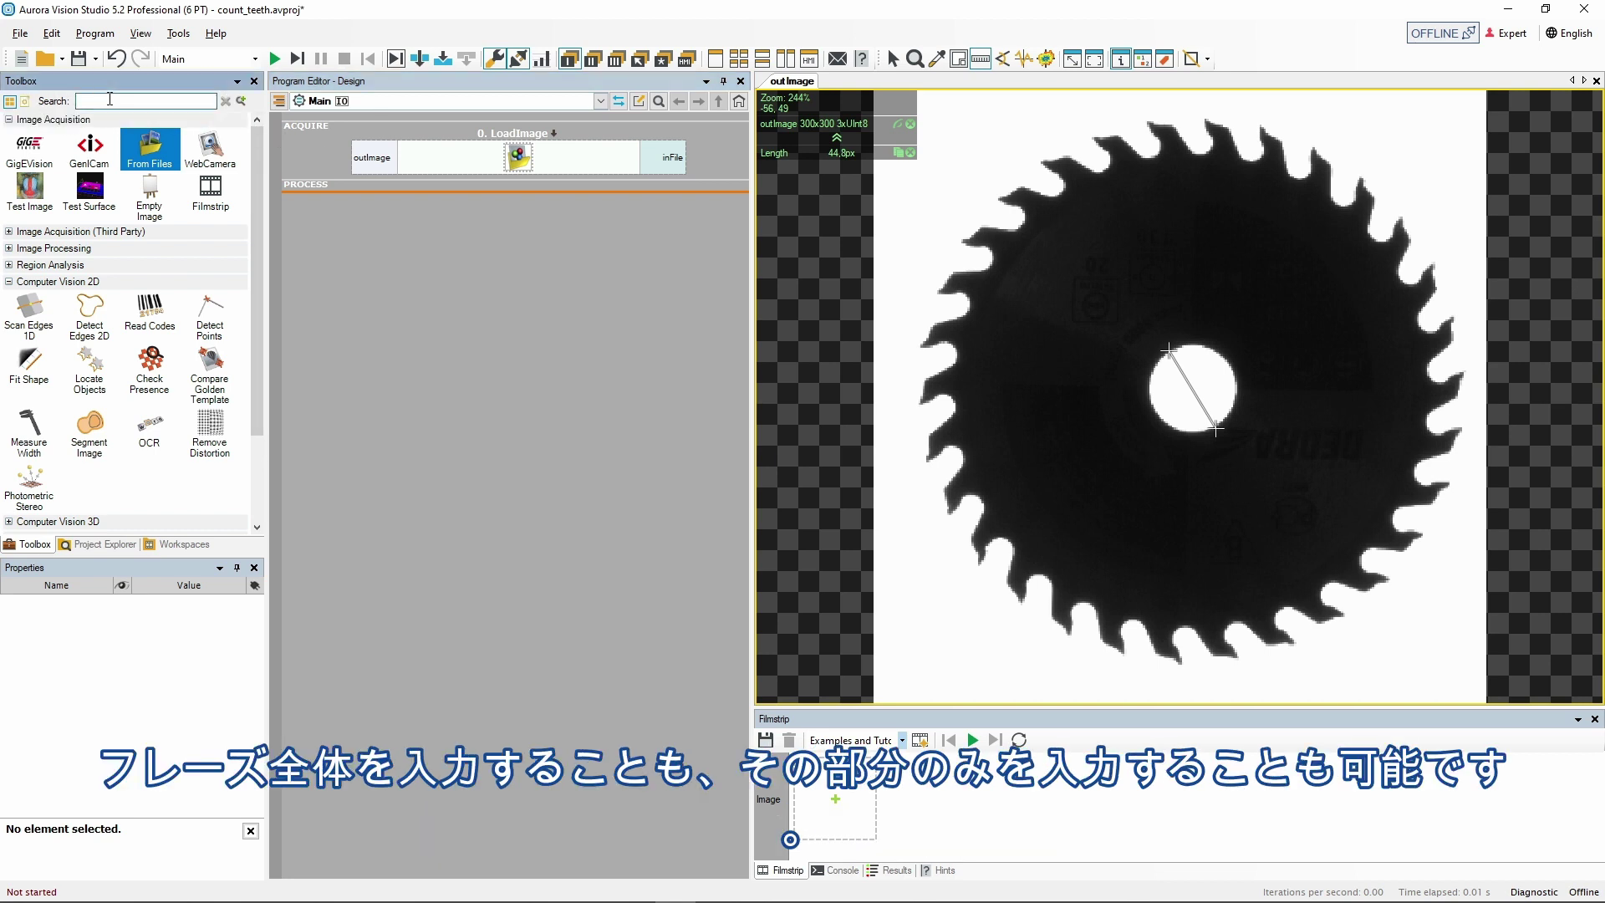
{"action": "type", "text": "detectcir"}
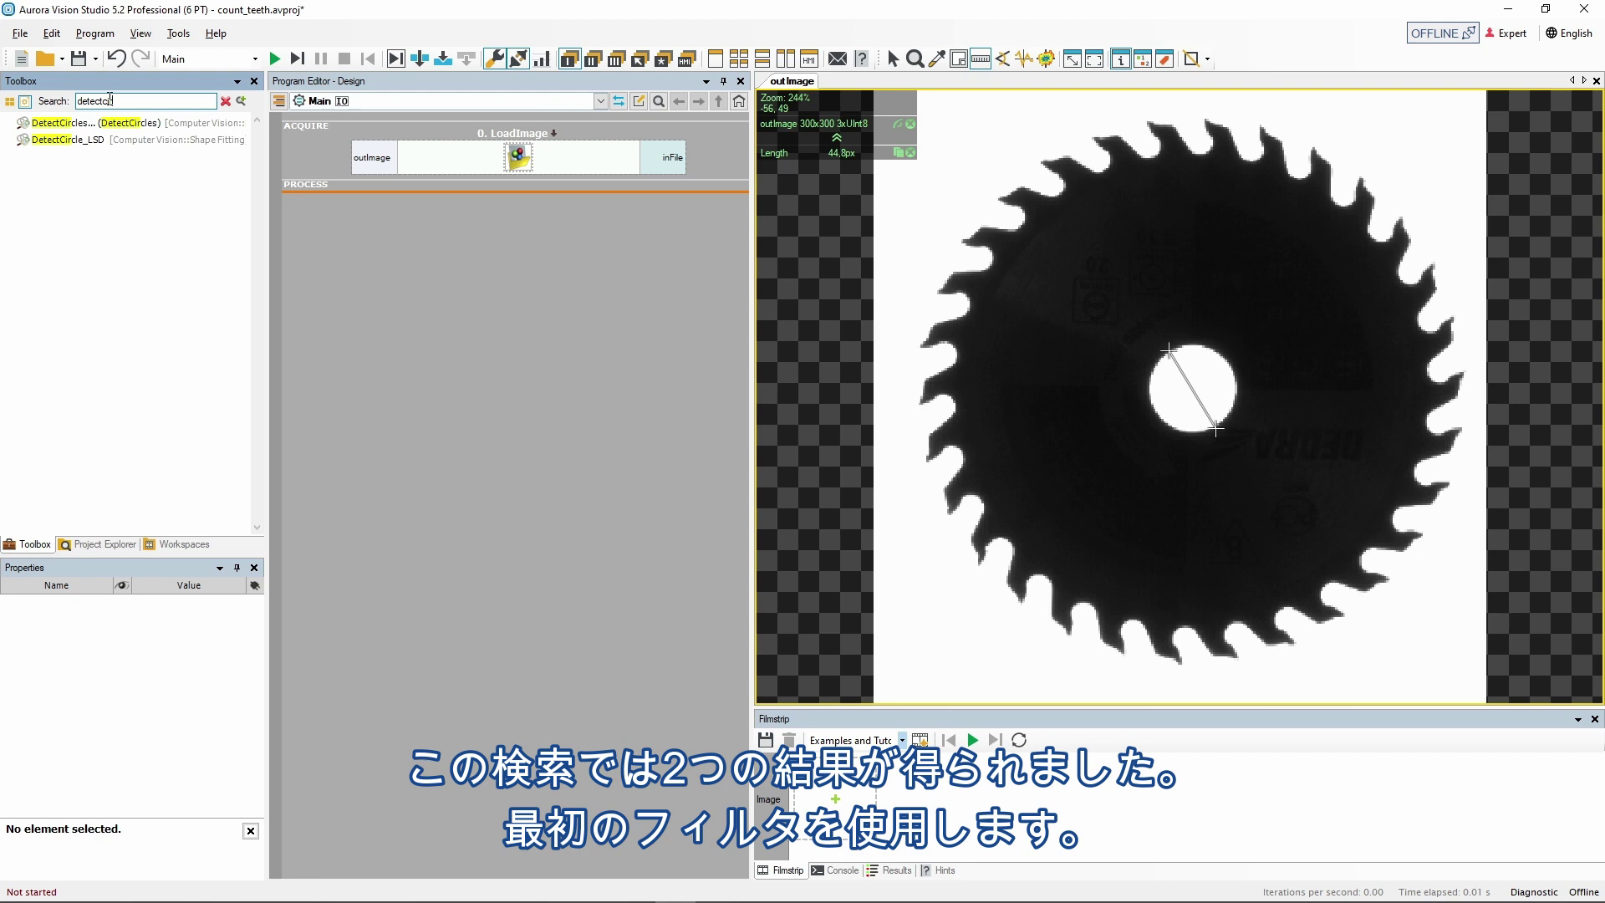
{"action": "left_click", "coordinate": [90, 125]}
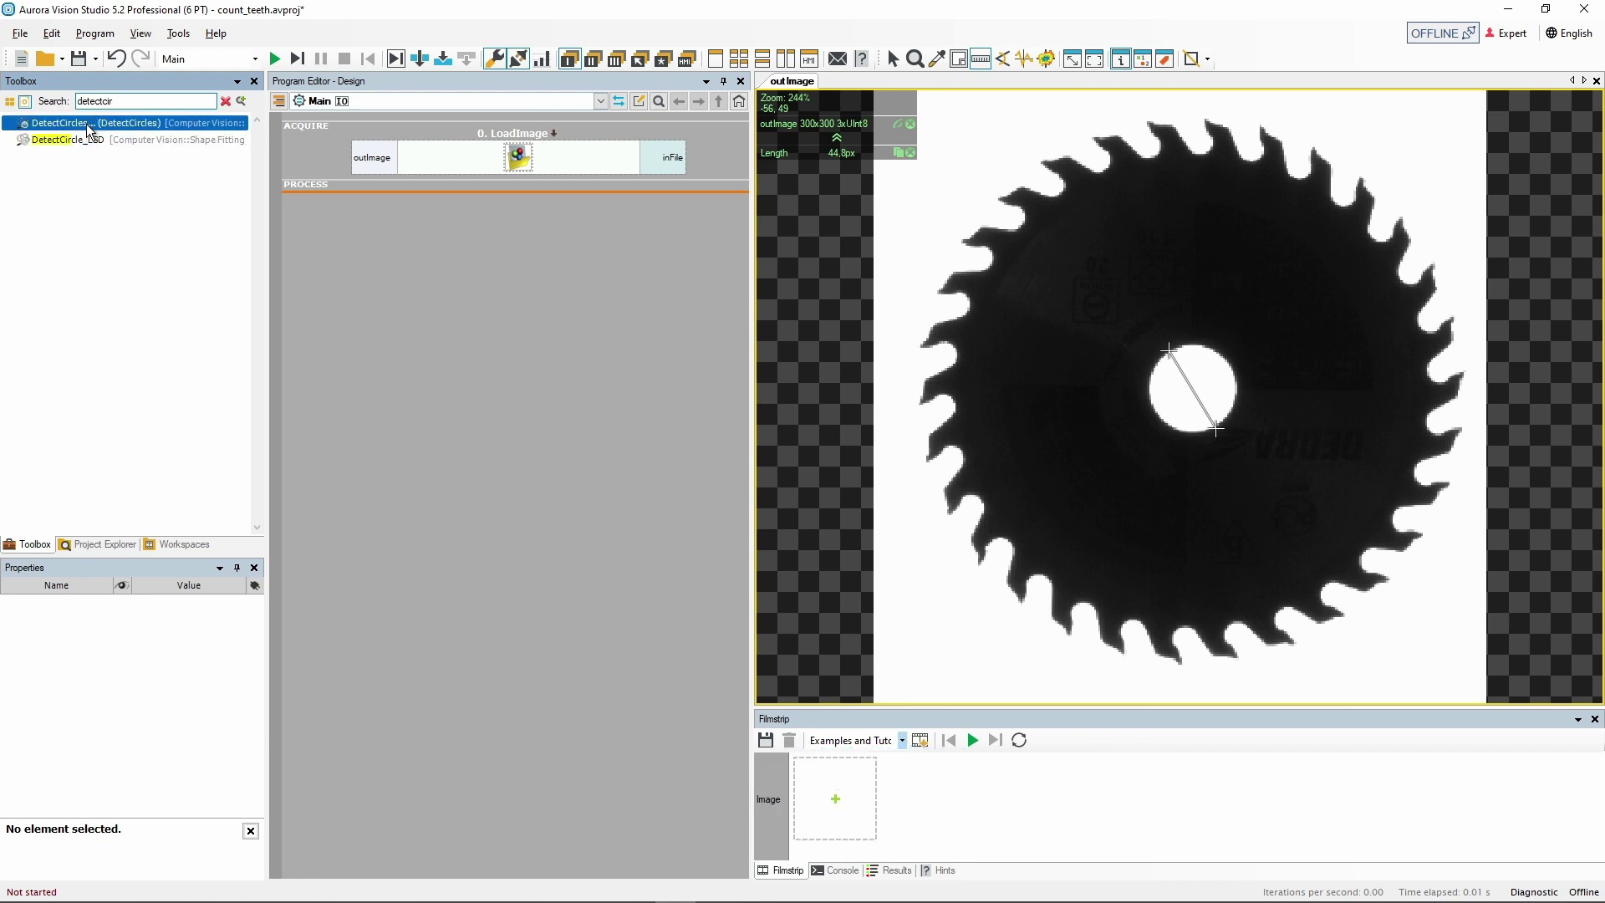
{"action": "left_click_drag", "start_coordinate": [87, 124], "coordinate": [500, 264]}
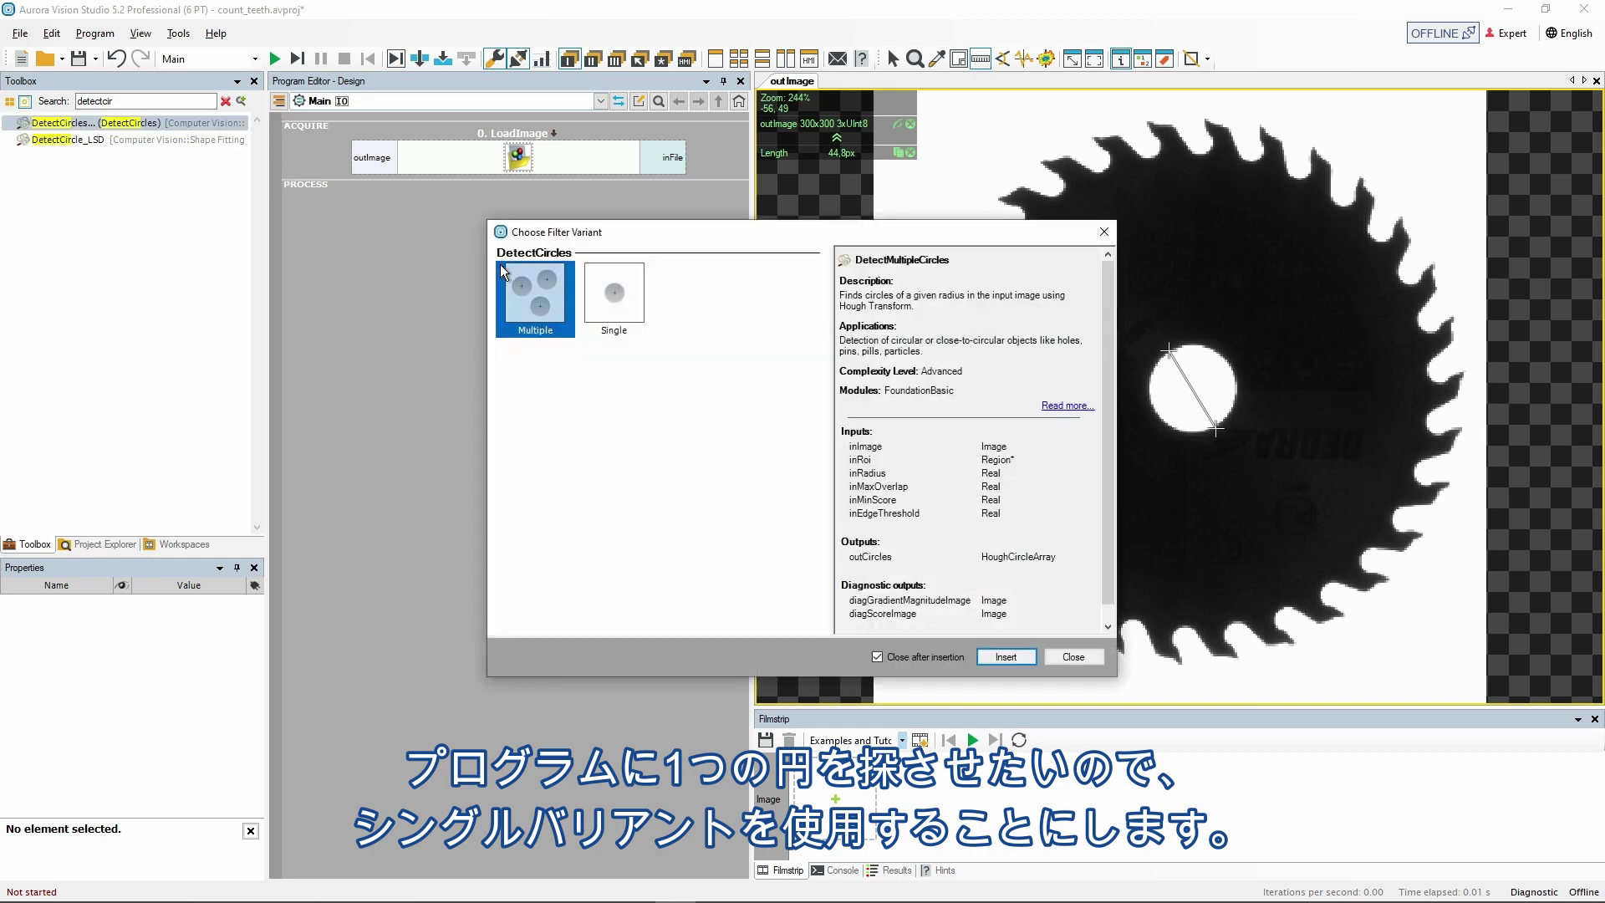
{"action": "left_click", "coordinate": [607, 294]}
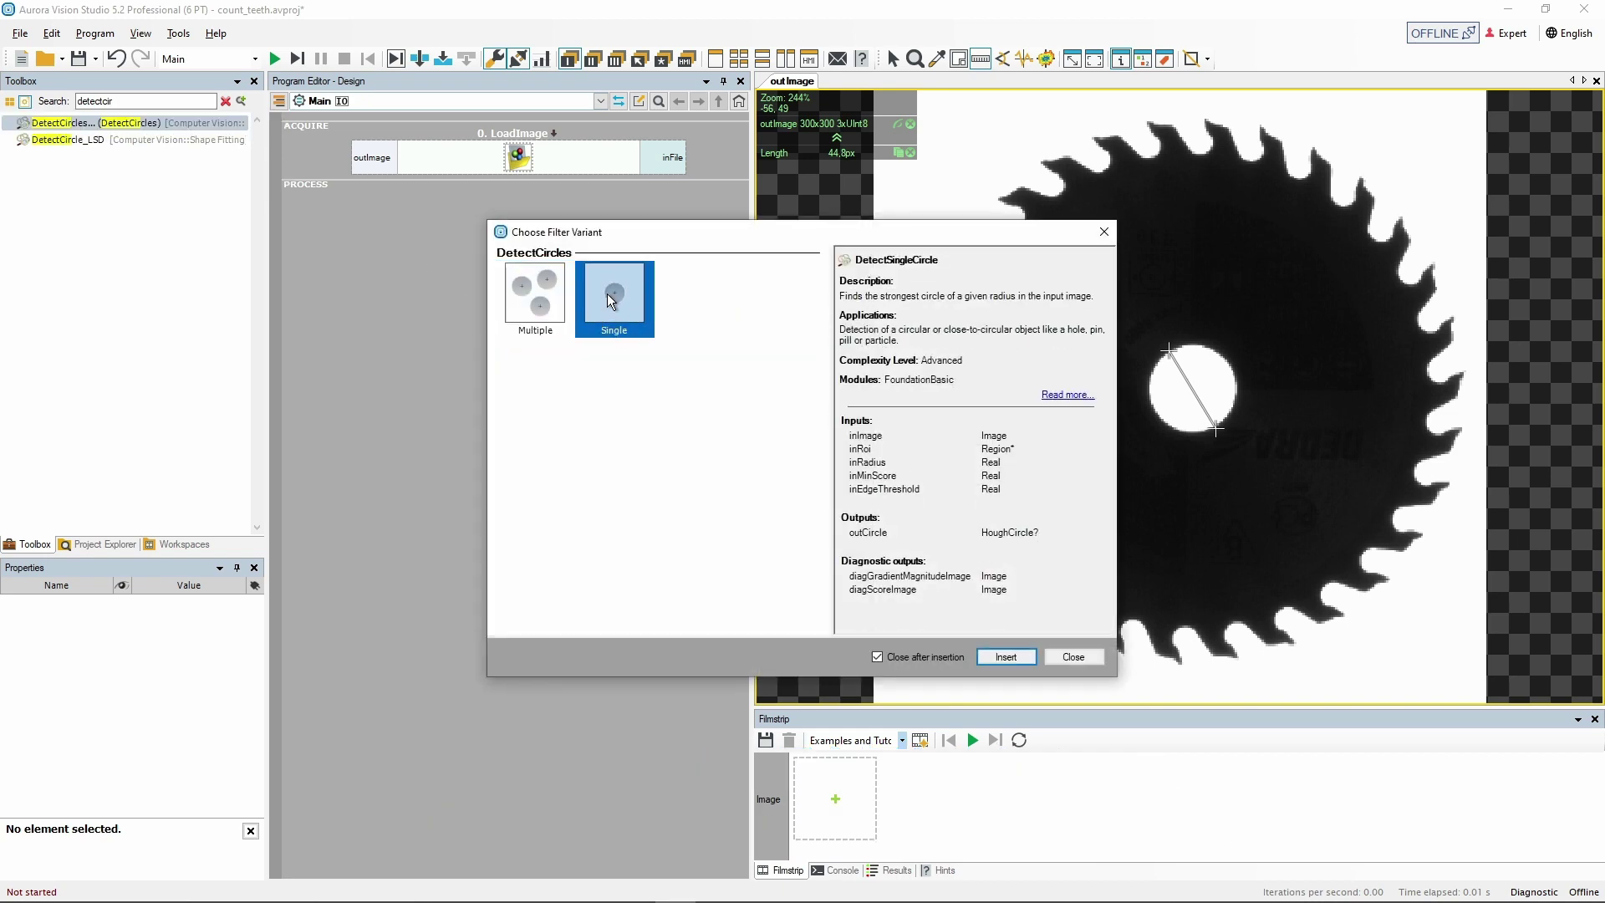
{"action": "left_click", "coordinate": [1004, 659]}
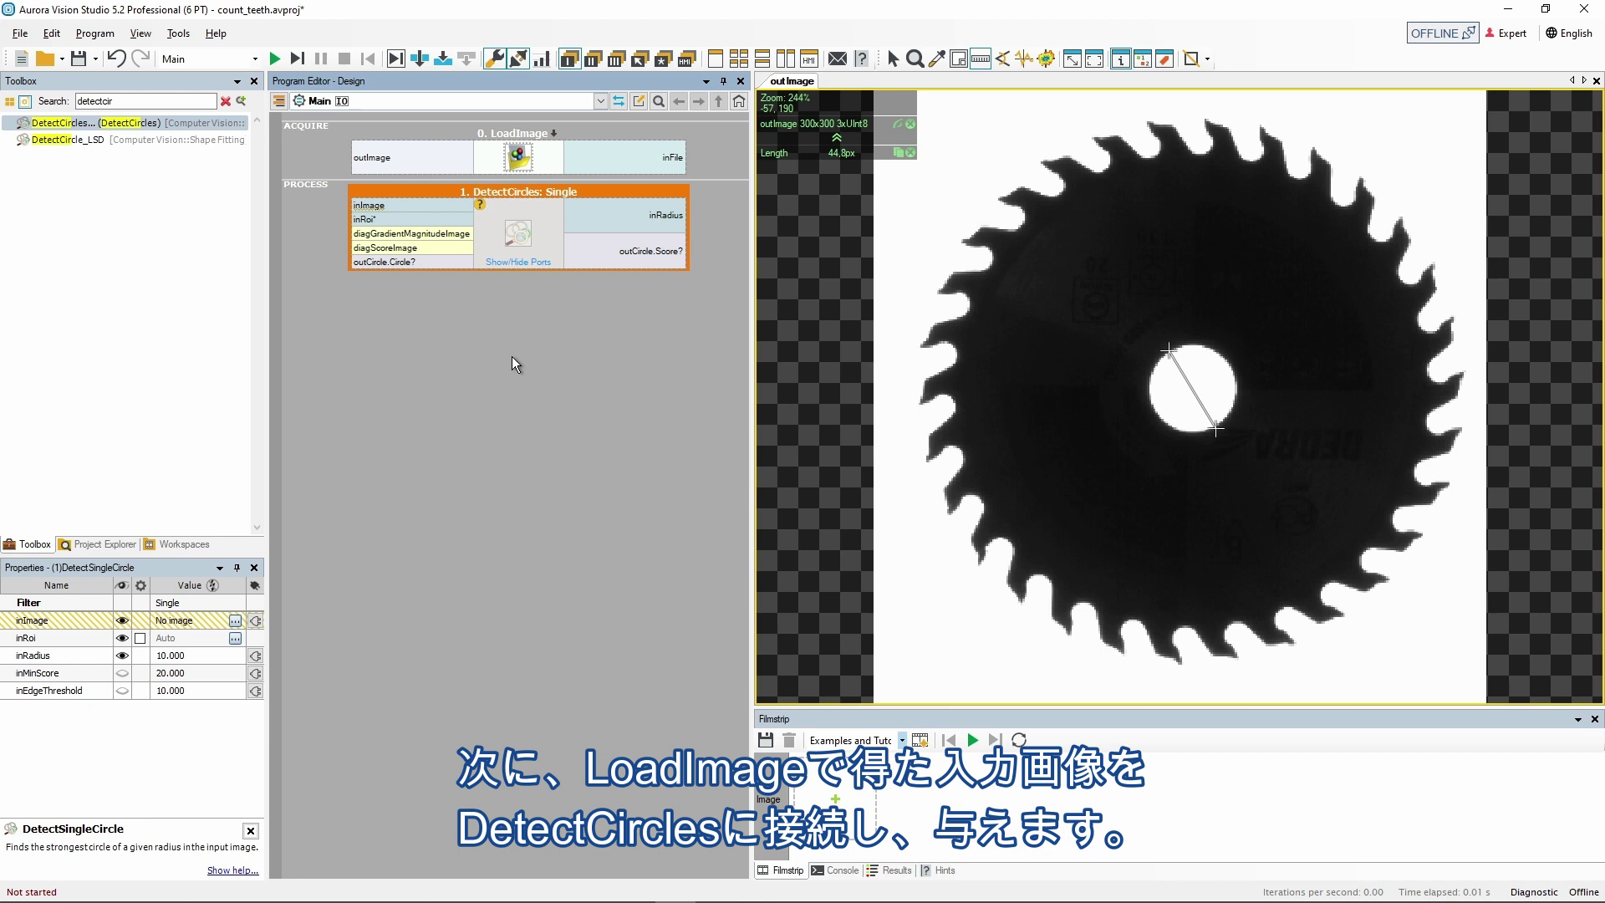
Connect LoadImage's outImage to the DetectCircles inImage input and set inRadius to 22
{"action": "left_click_drag", "start_coordinate": [351, 161], "coordinate": [354, 202]}
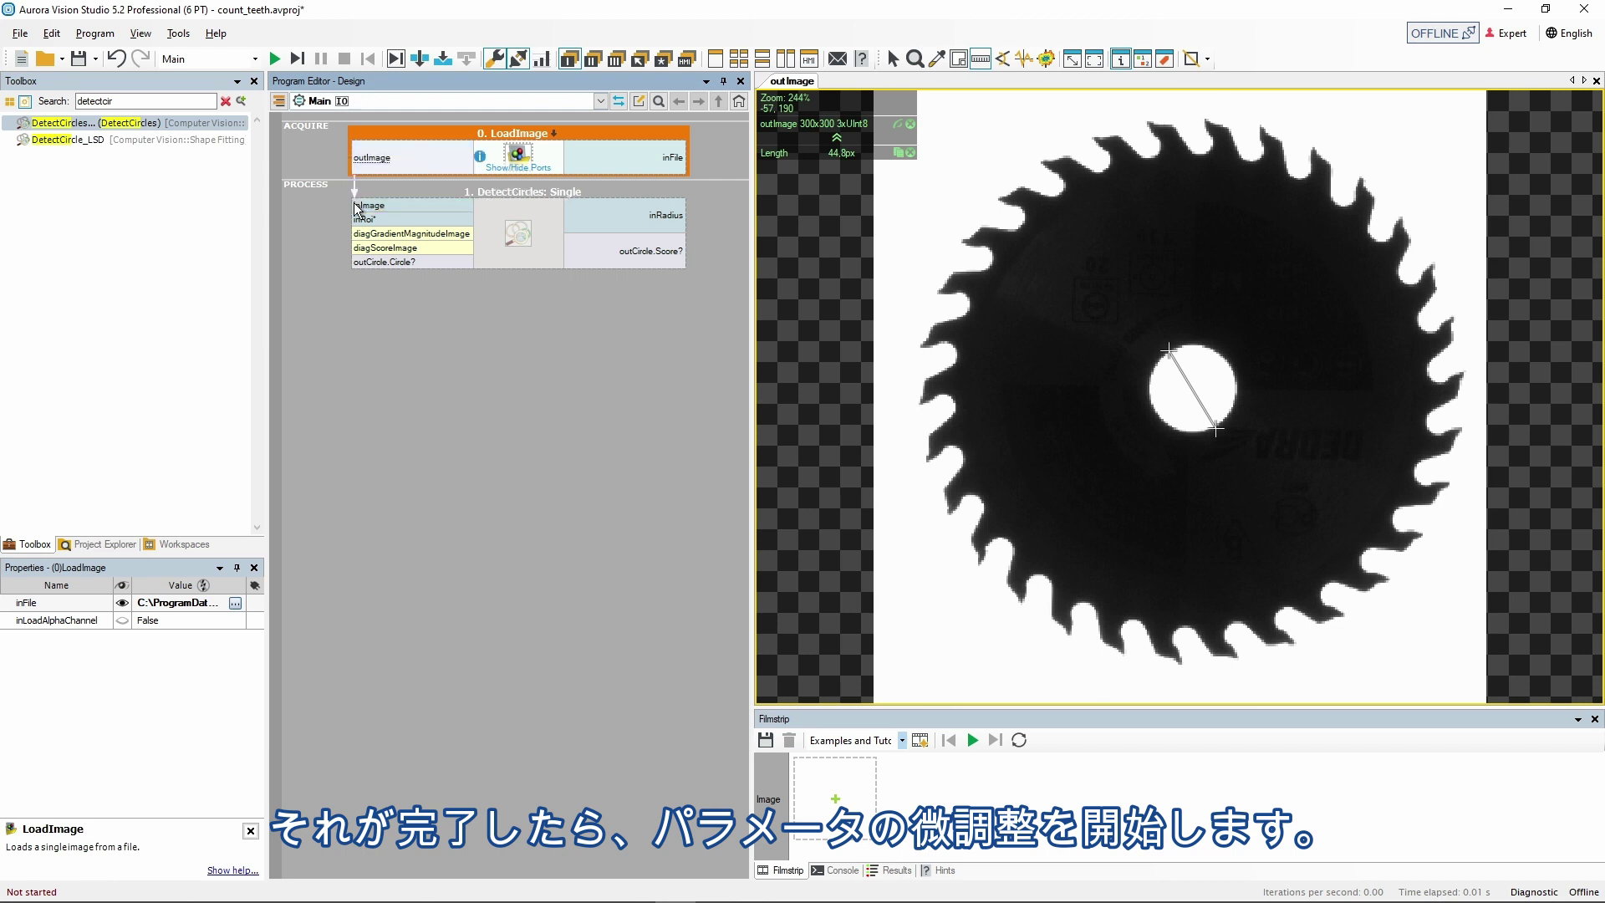
{"action": "left_click", "coordinate": [491, 234]}
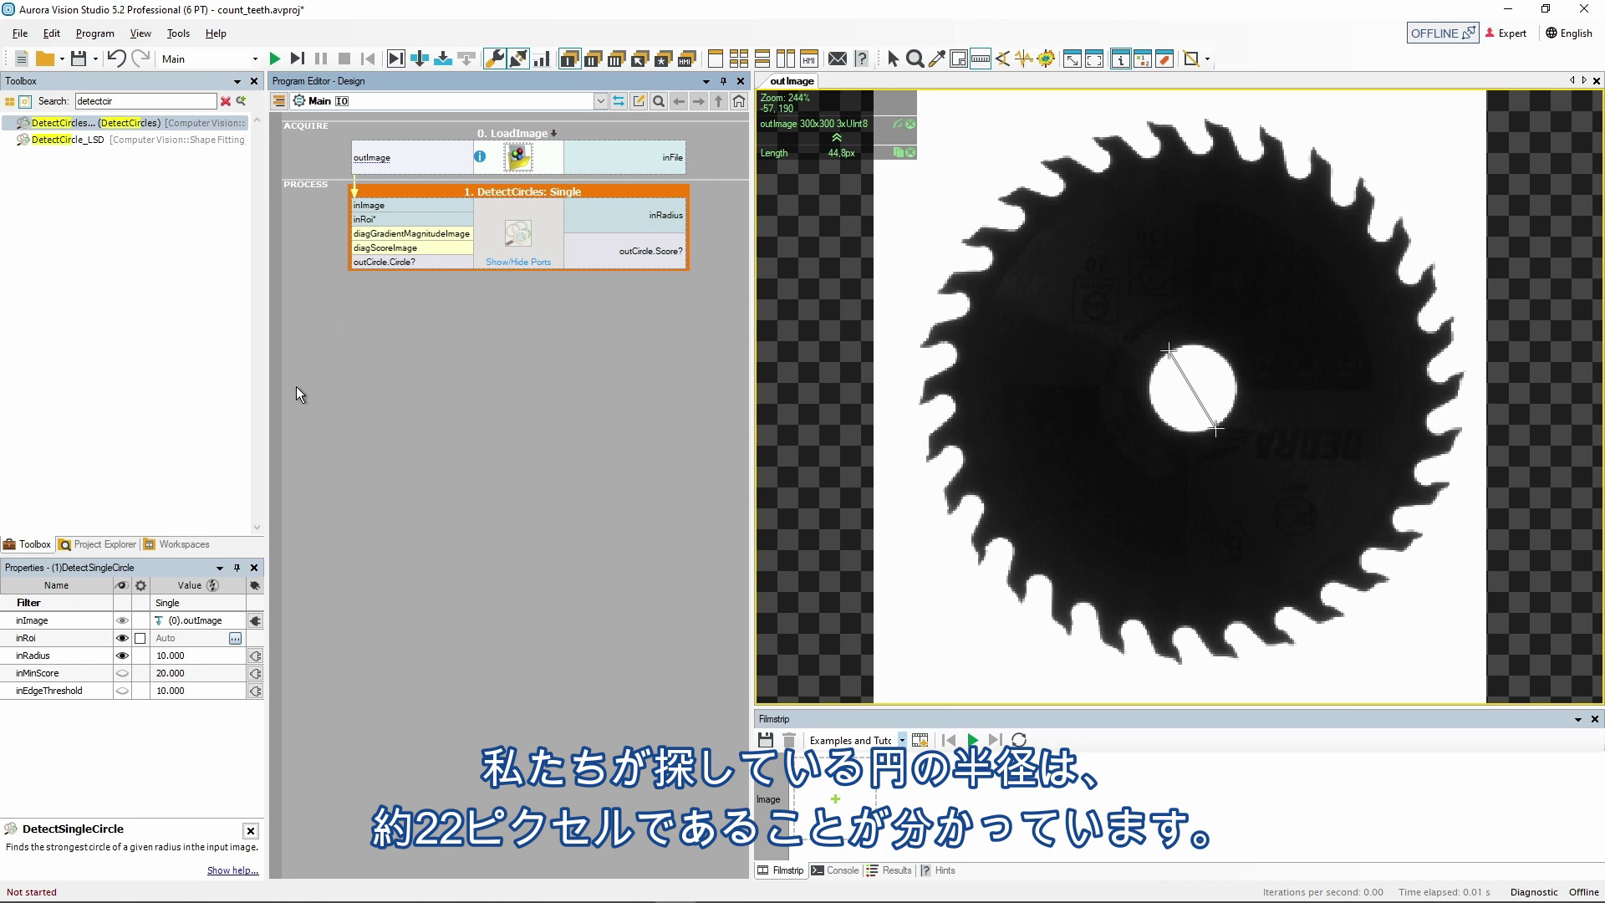
{"action": "left_click", "coordinate": [219, 656]}
{"action": "left_click", "coordinate": [221, 659]}
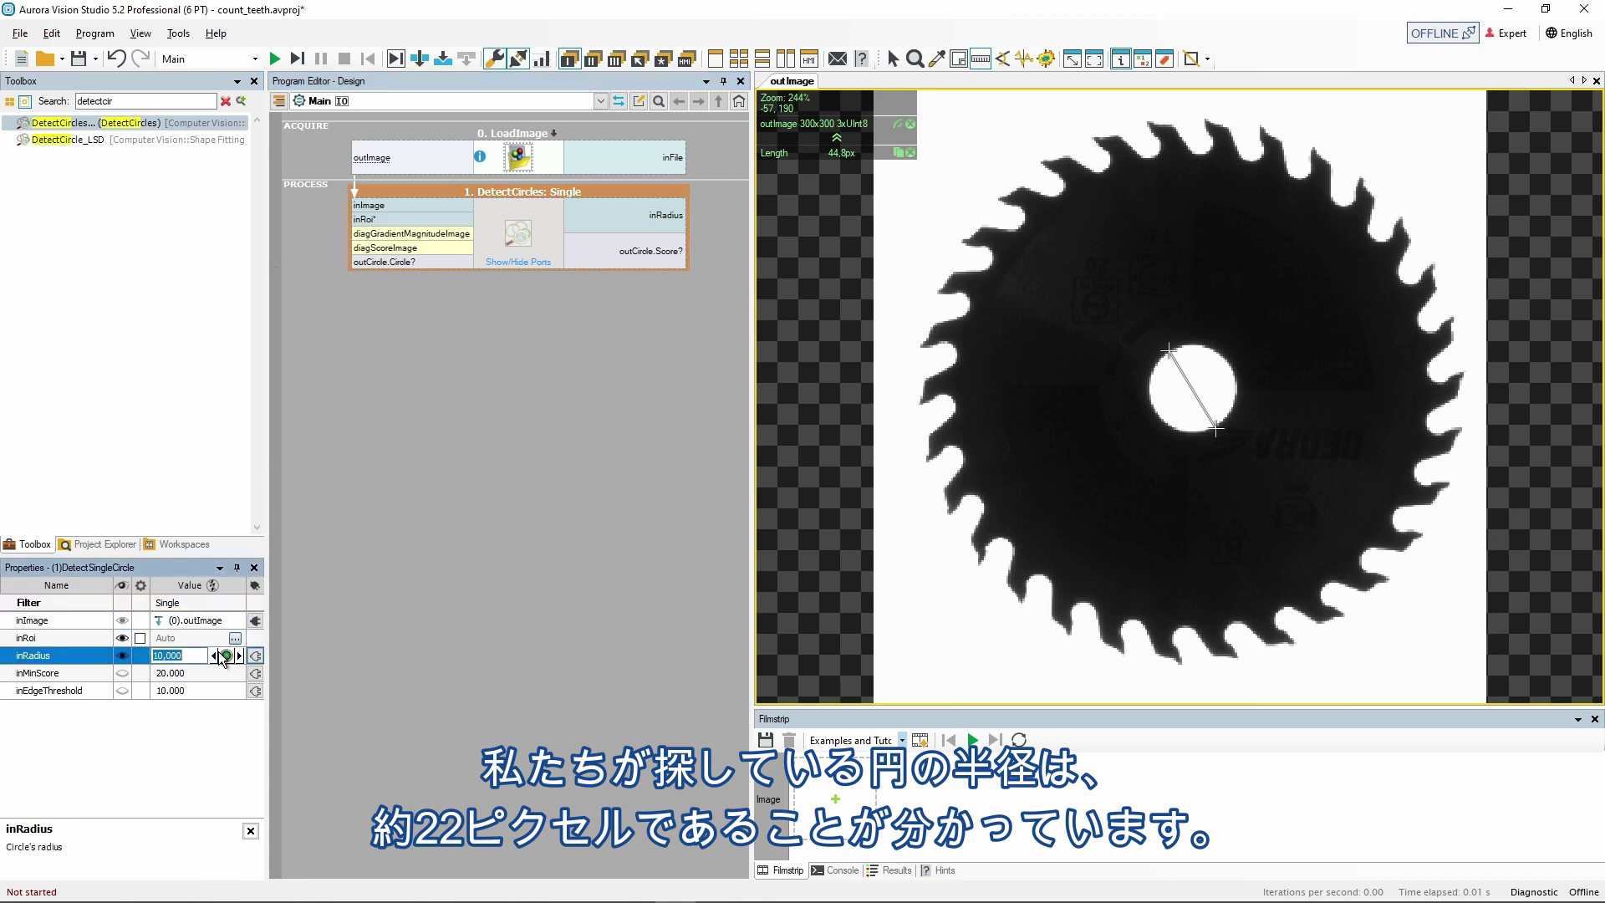
{"action": "type", "text": "22"}
{"action": "key", "text": "Return"}
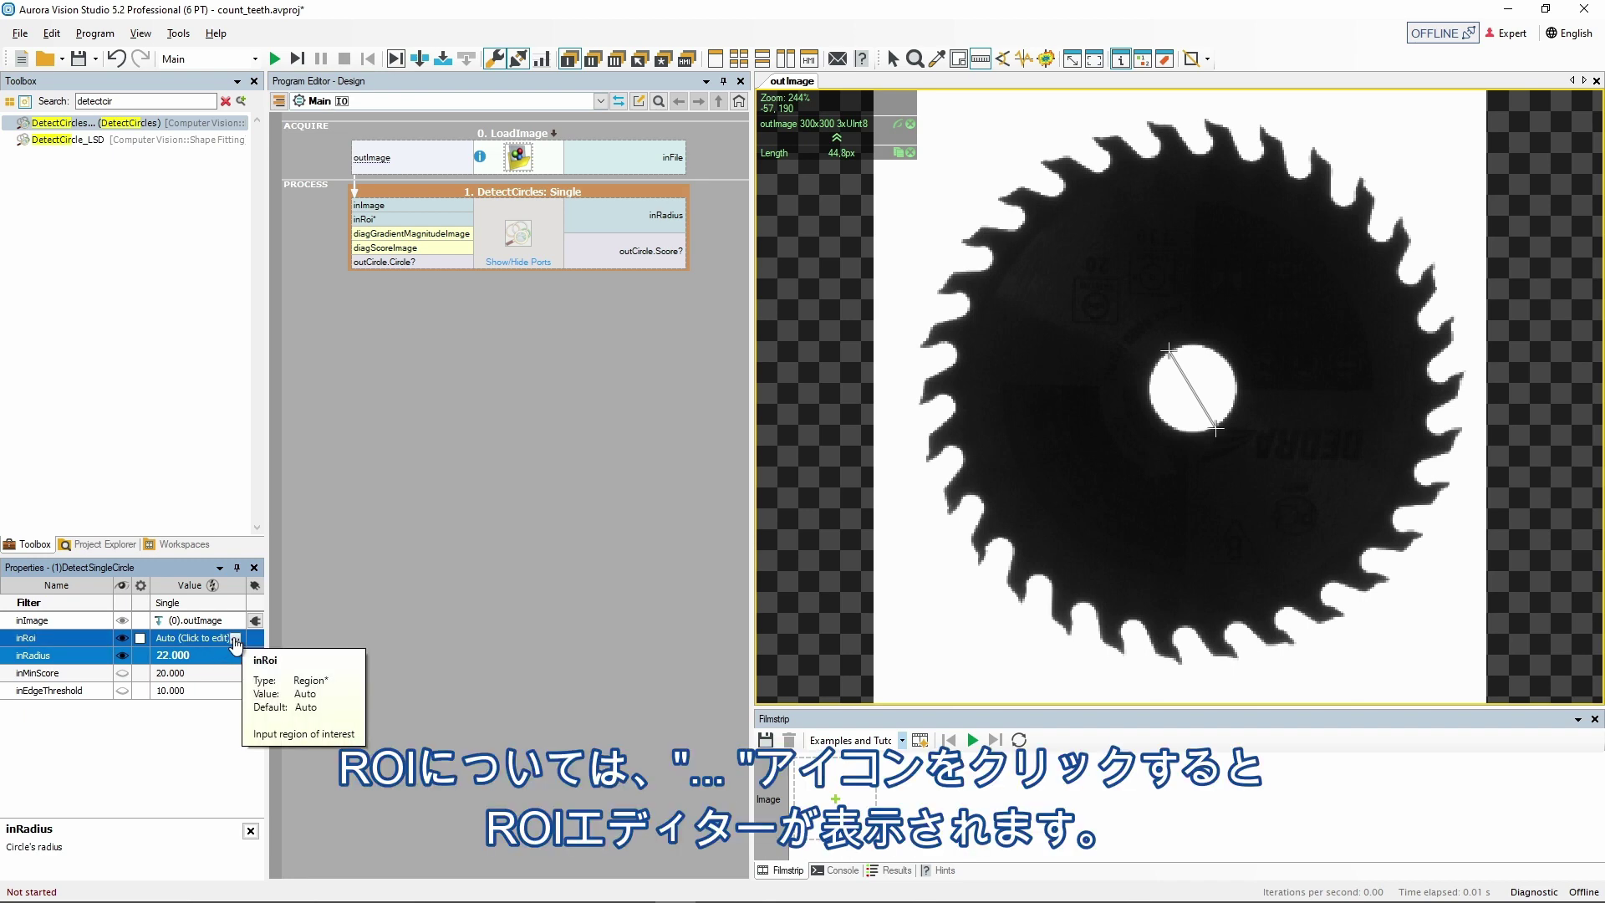
Define the DetectCircles inRoi as an ellipse slightly larger than the blade's centre hole
{"action": "left_click", "coordinate": [235, 640]}
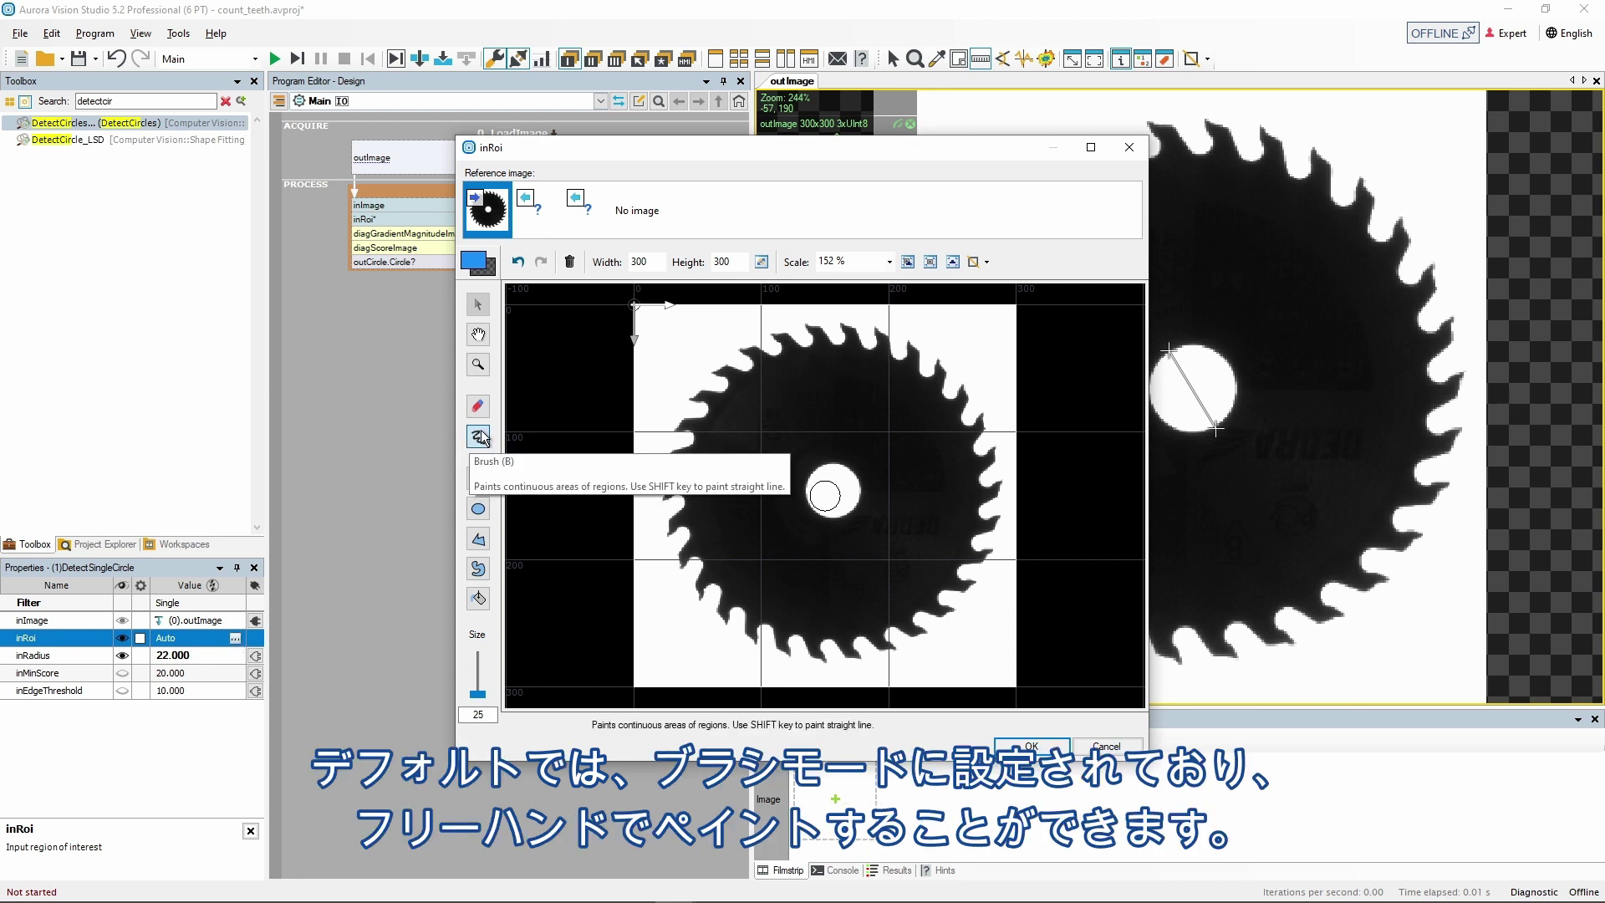
{"action": "left_click", "coordinate": [481, 513]}
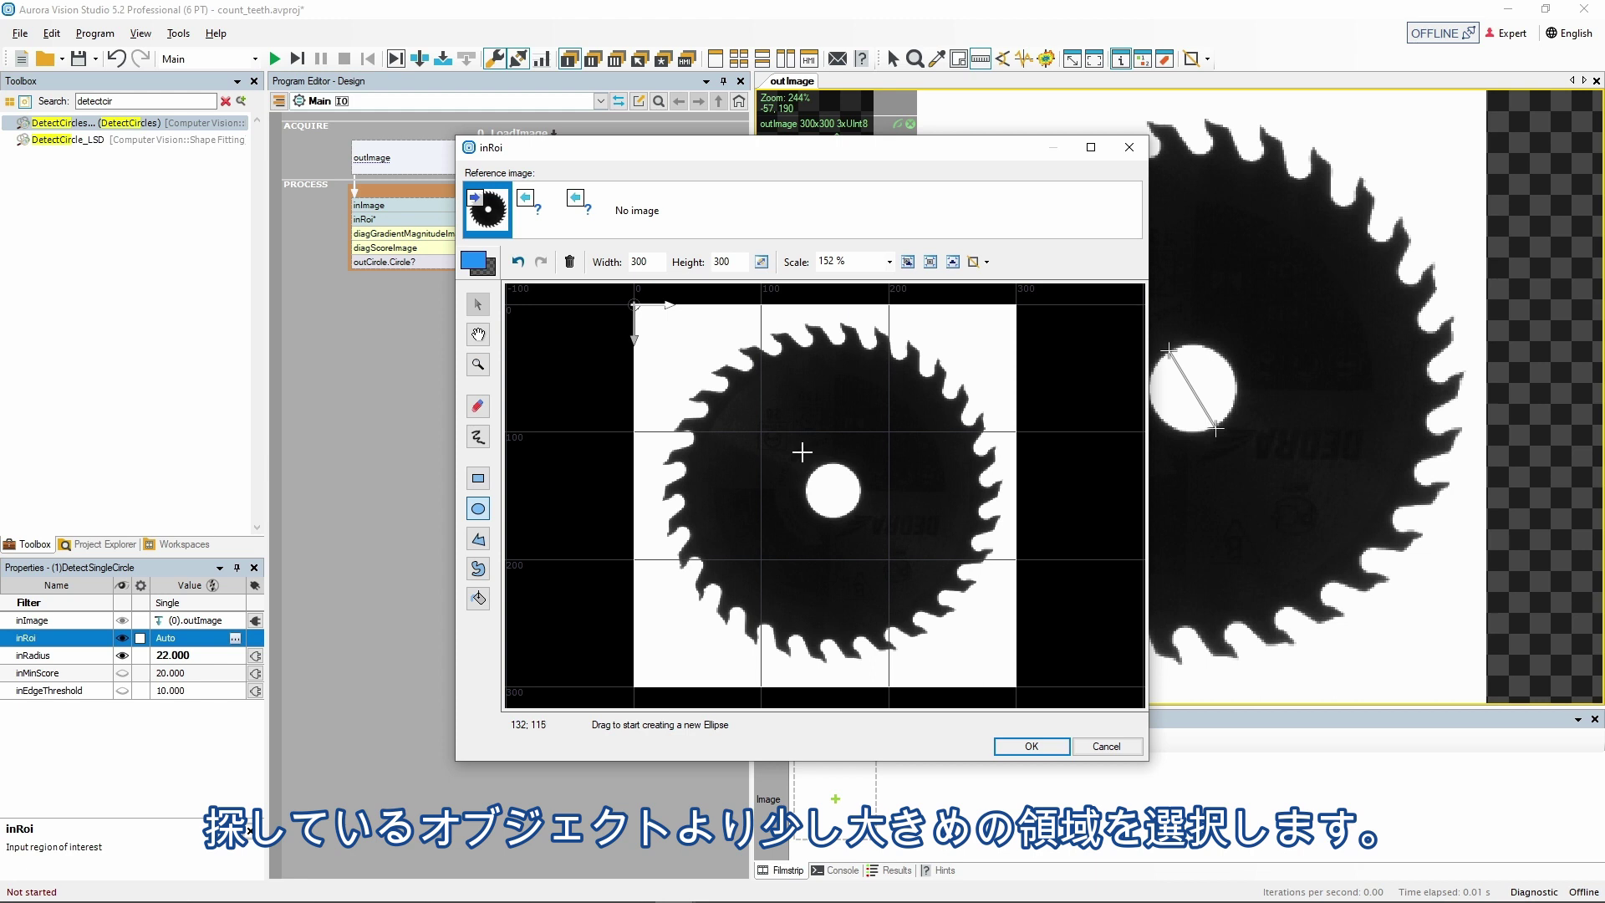
{"action": "left_click_drag", "start_coordinate": [802, 453], "coordinate": [870, 529]}
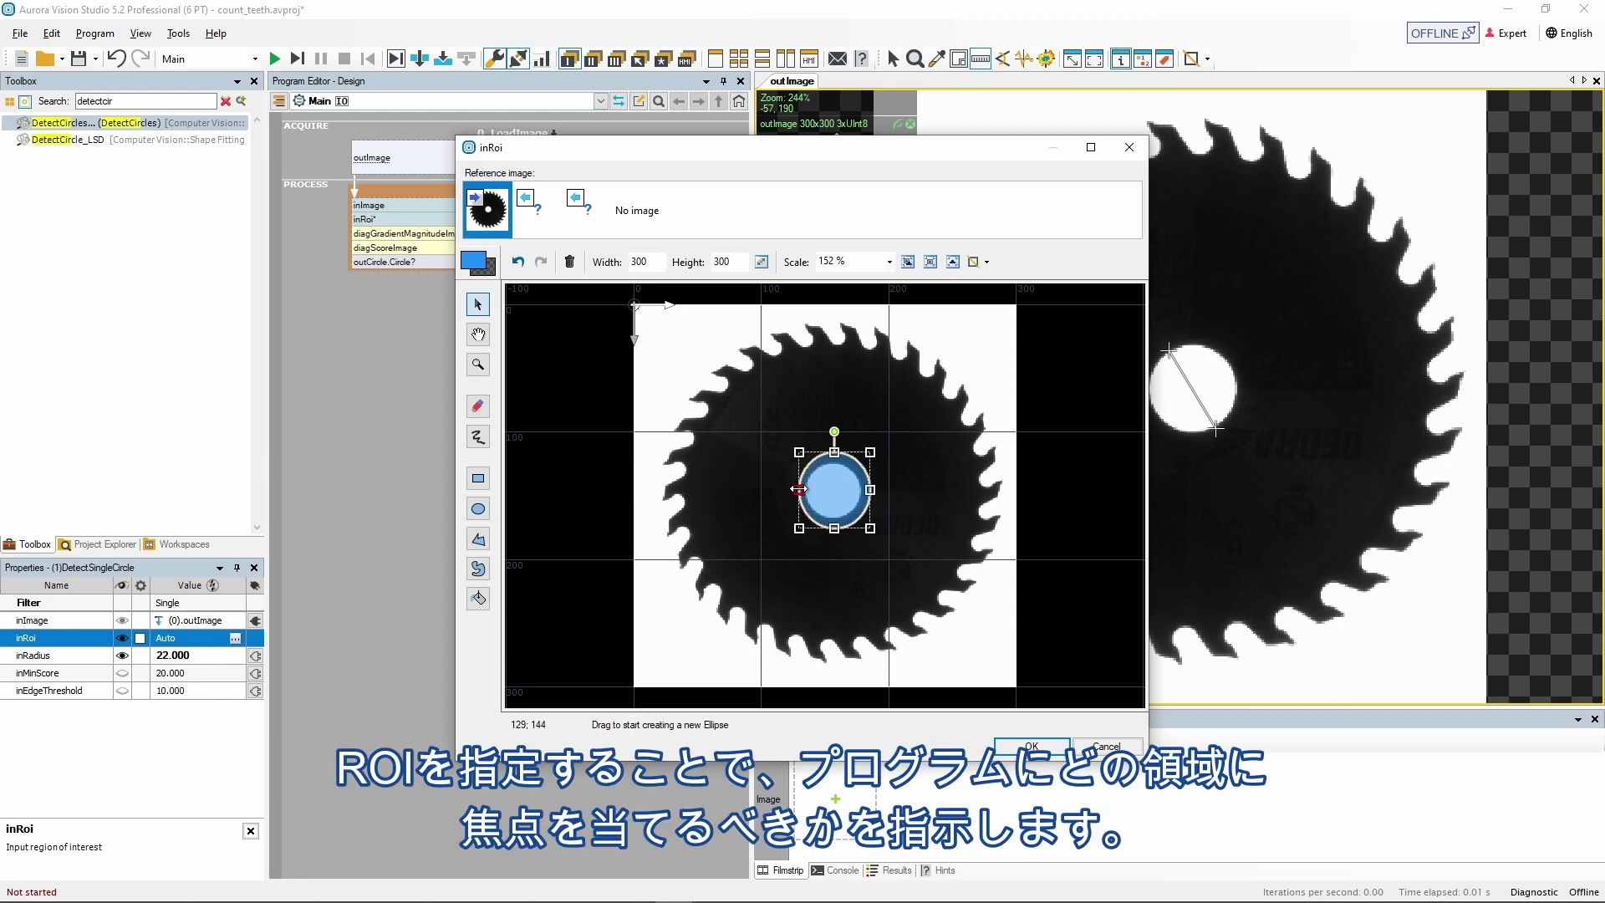
{"action": "left_click_drag", "start_coordinate": [798, 488], "coordinate": [796, 489]}
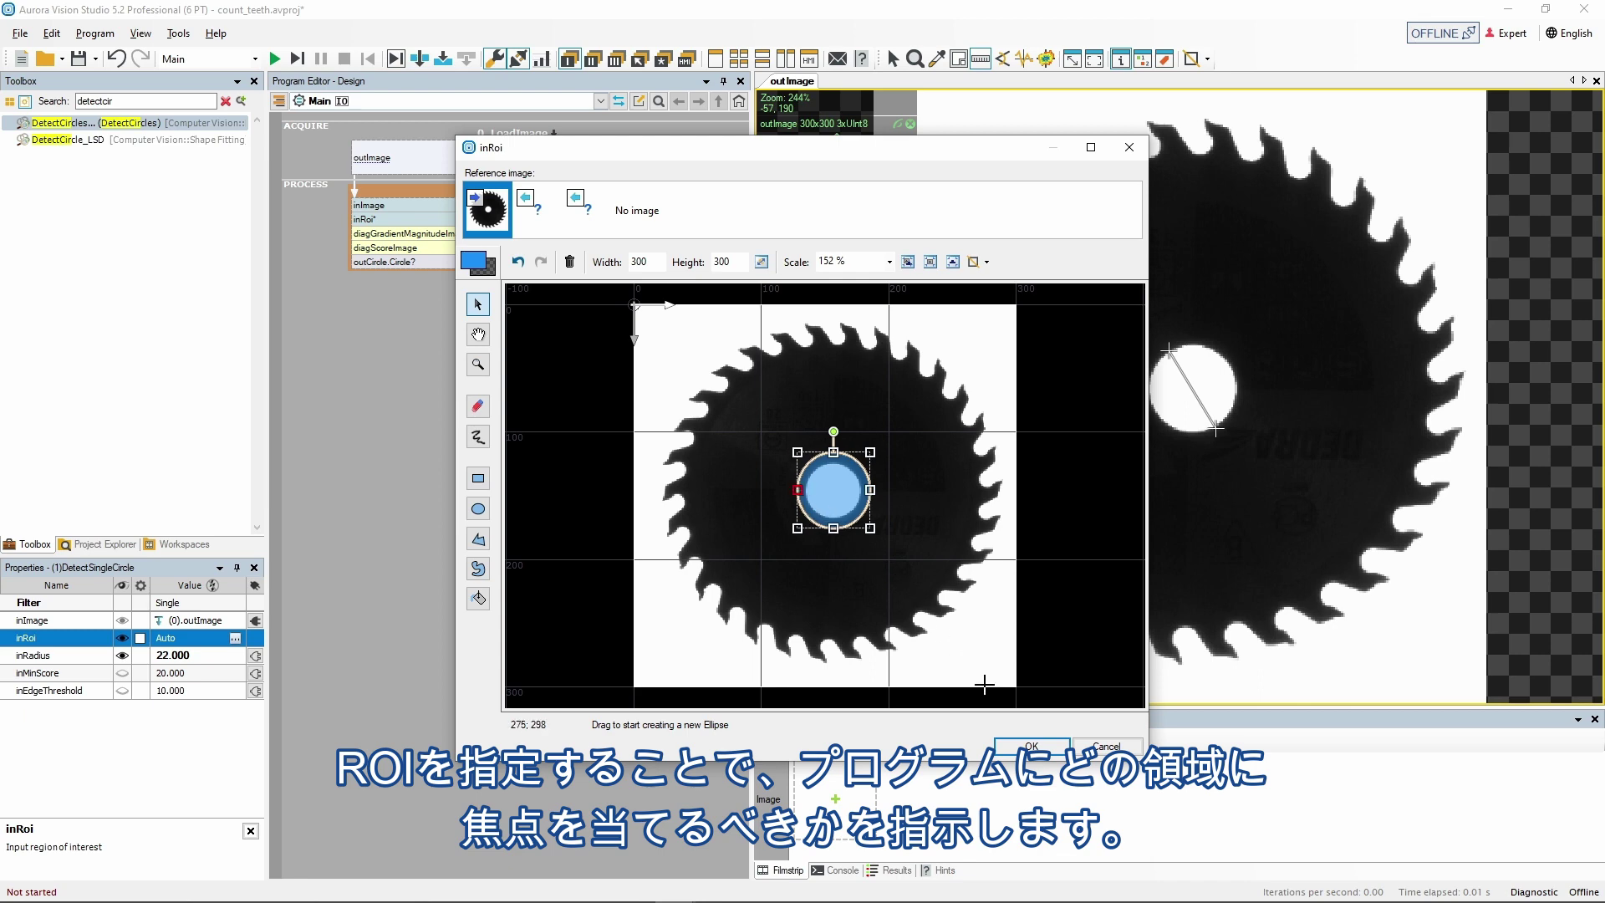
{"action": "left_click", "coordinate": [1031, 745]}
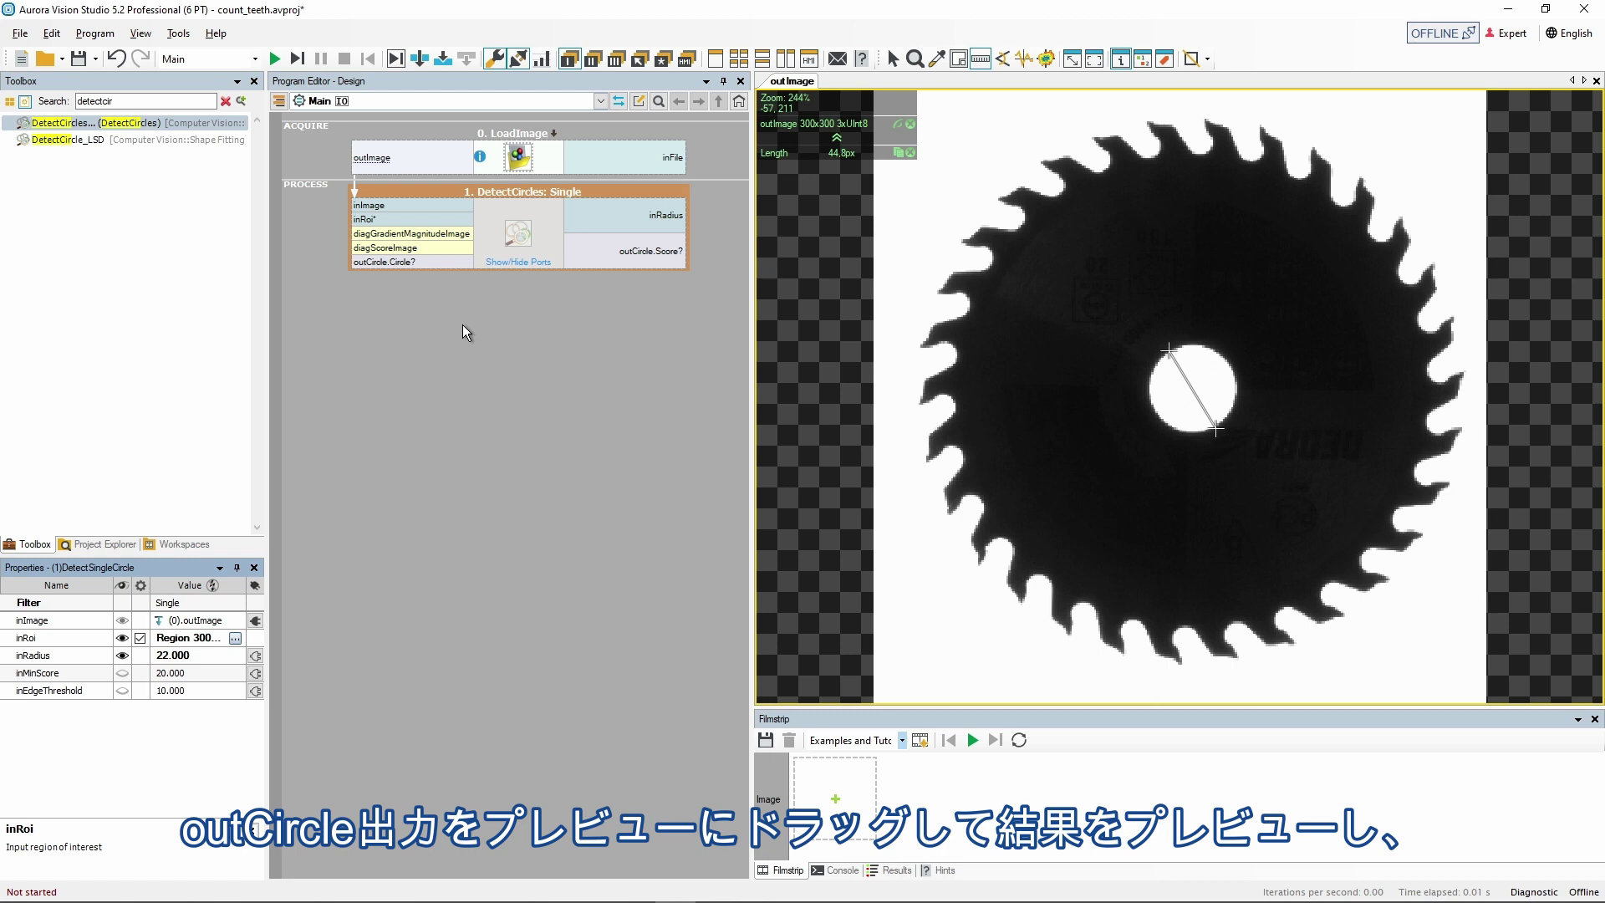
Overlay the outCircle.Circle output on the image preview and run one program iteration
{"action": "left_click", "coordinate": [373, 262]}
{"action": "left_click_drag", "start_coordinate": [367, 316], "coordinate": [970, 396]}
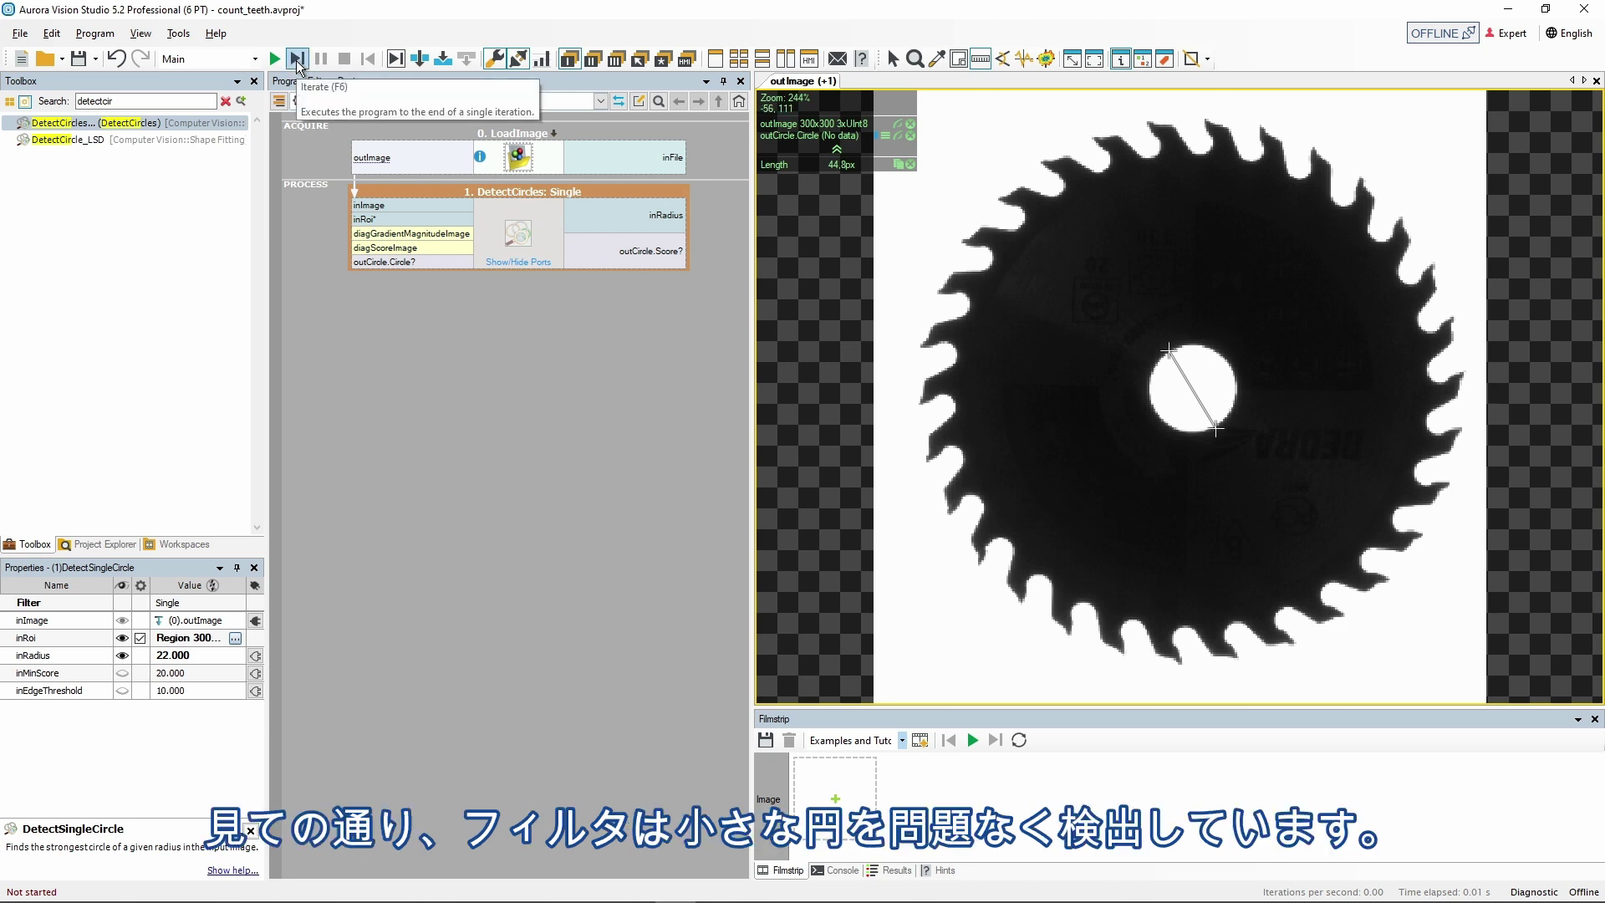
{"action": "left_click", "coordinate": [296, 60]}
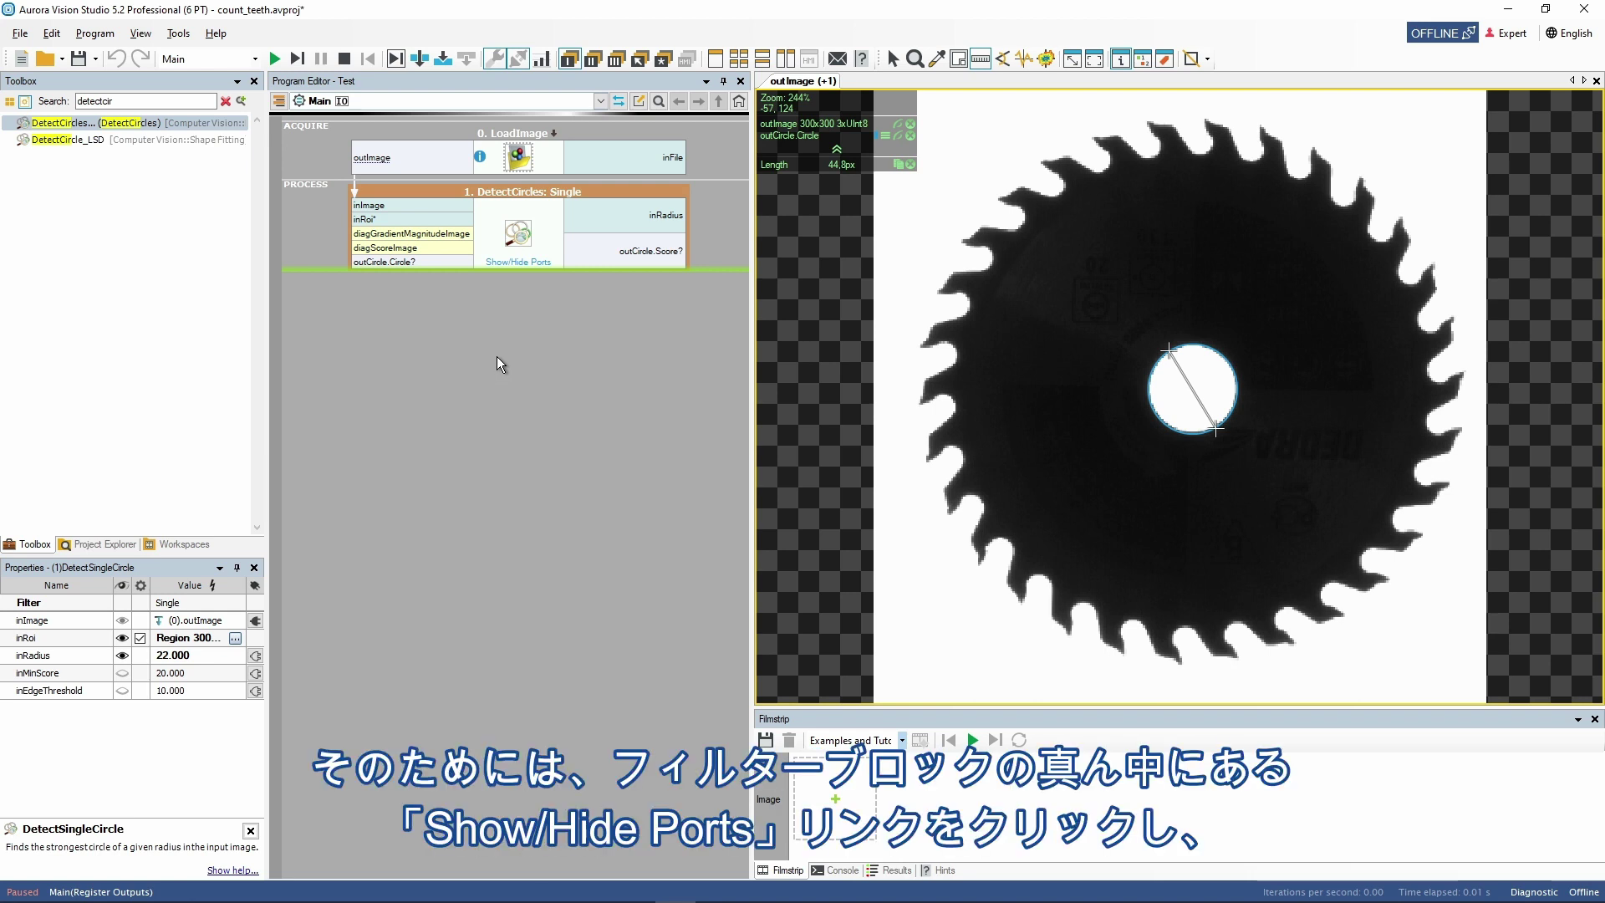
Expose the outCircle.Center output of DetectCircles and add it to the image preview
{"action": "left_click", "coordinate": [518, 266]}
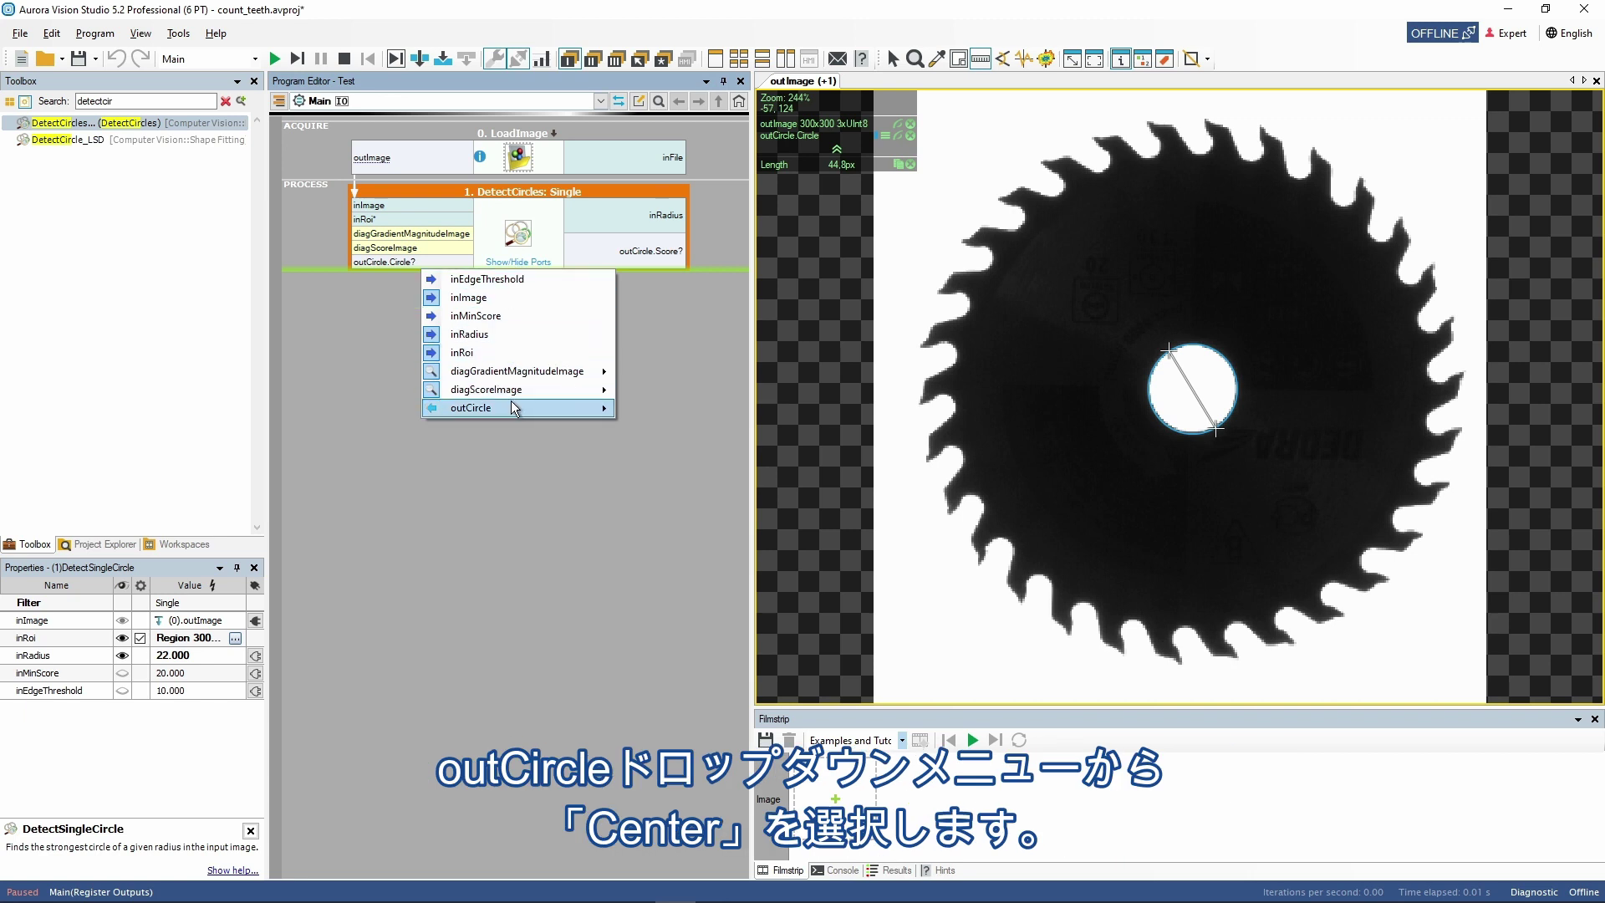
{"action": "mouse_move", "coordinate": [513, 408]}
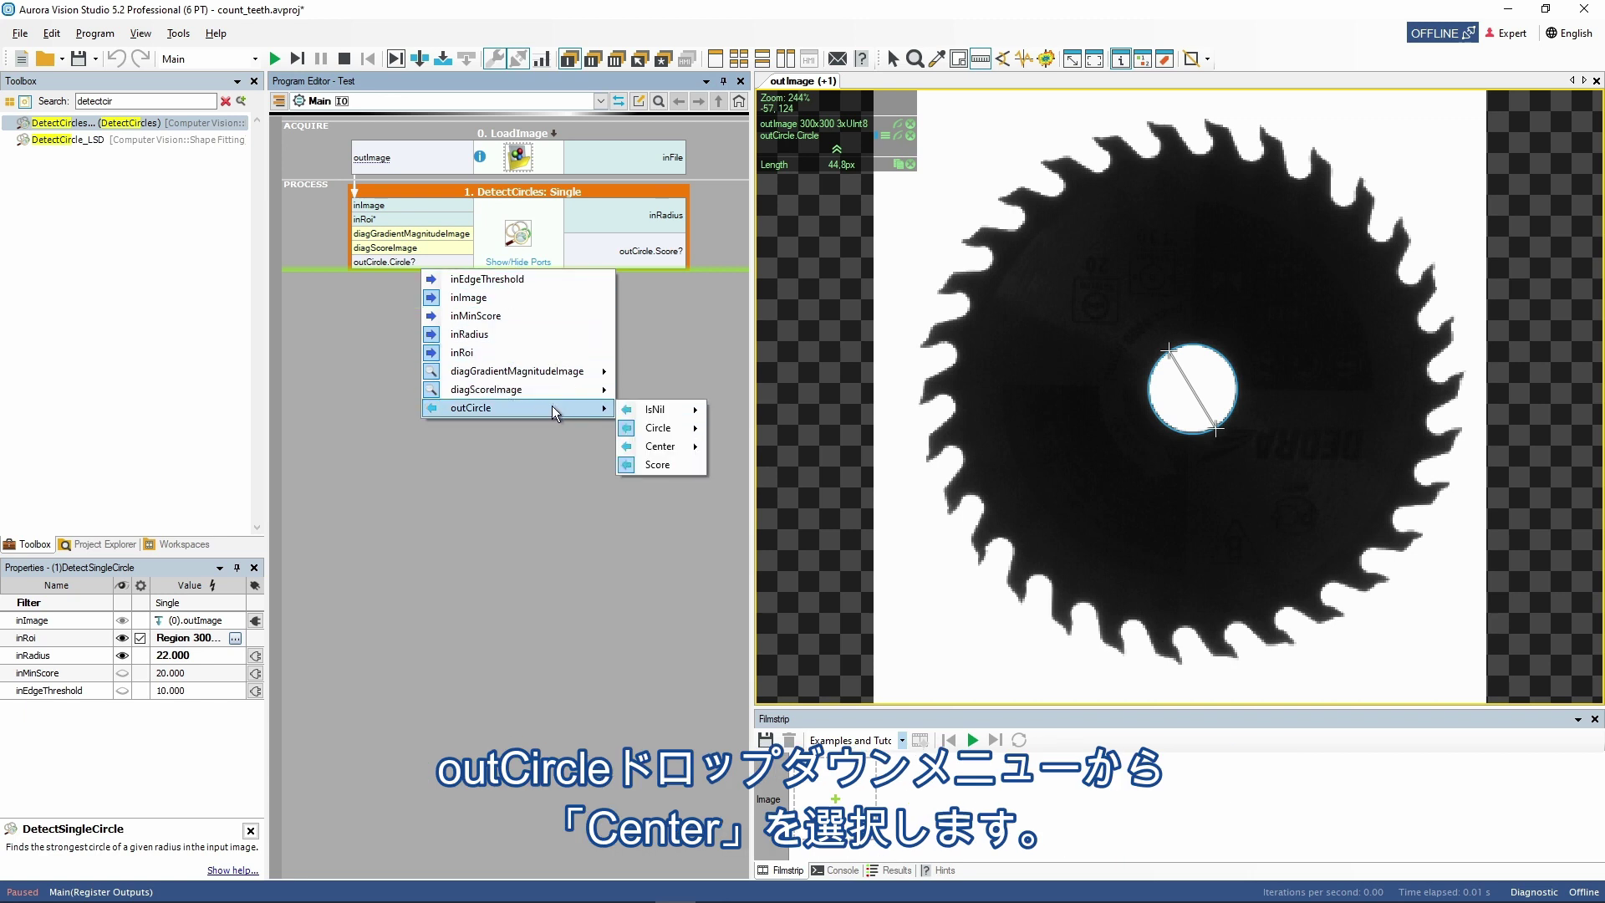
{"action": "left_click", "coordinate": [662, 449]}
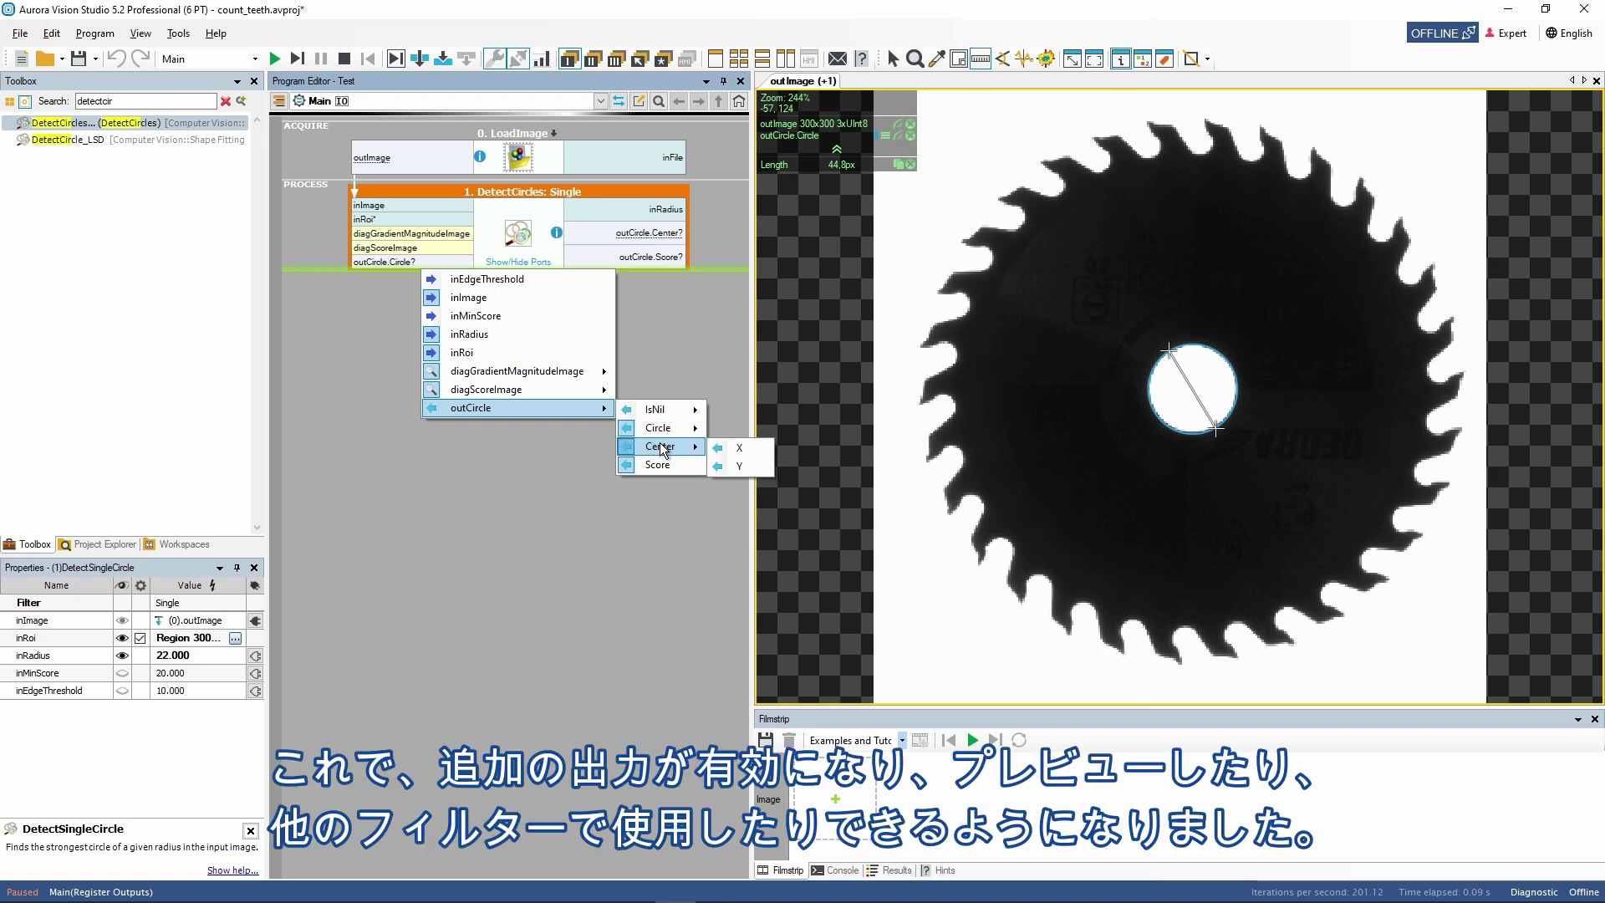
{"action": "left_click", "coordinate": [663, 279]}
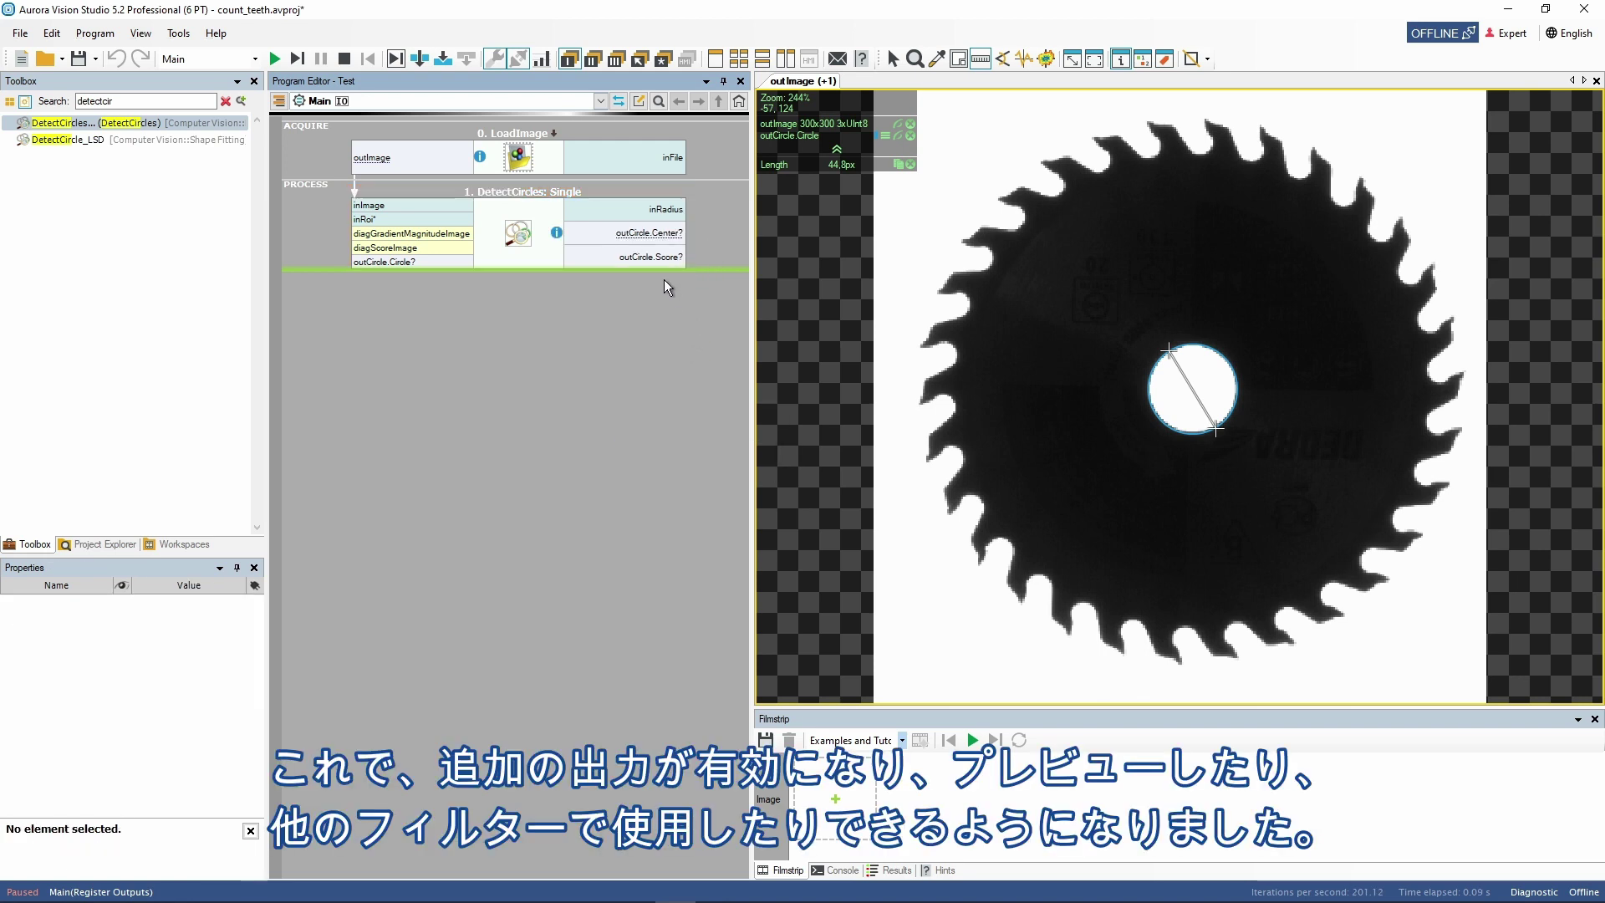
{"action": "left_click", "coordinate": [682, 234]}
{"action": "left_click_drag", "start_coordinate": [673, 251], "coordinate": [978, 323]}
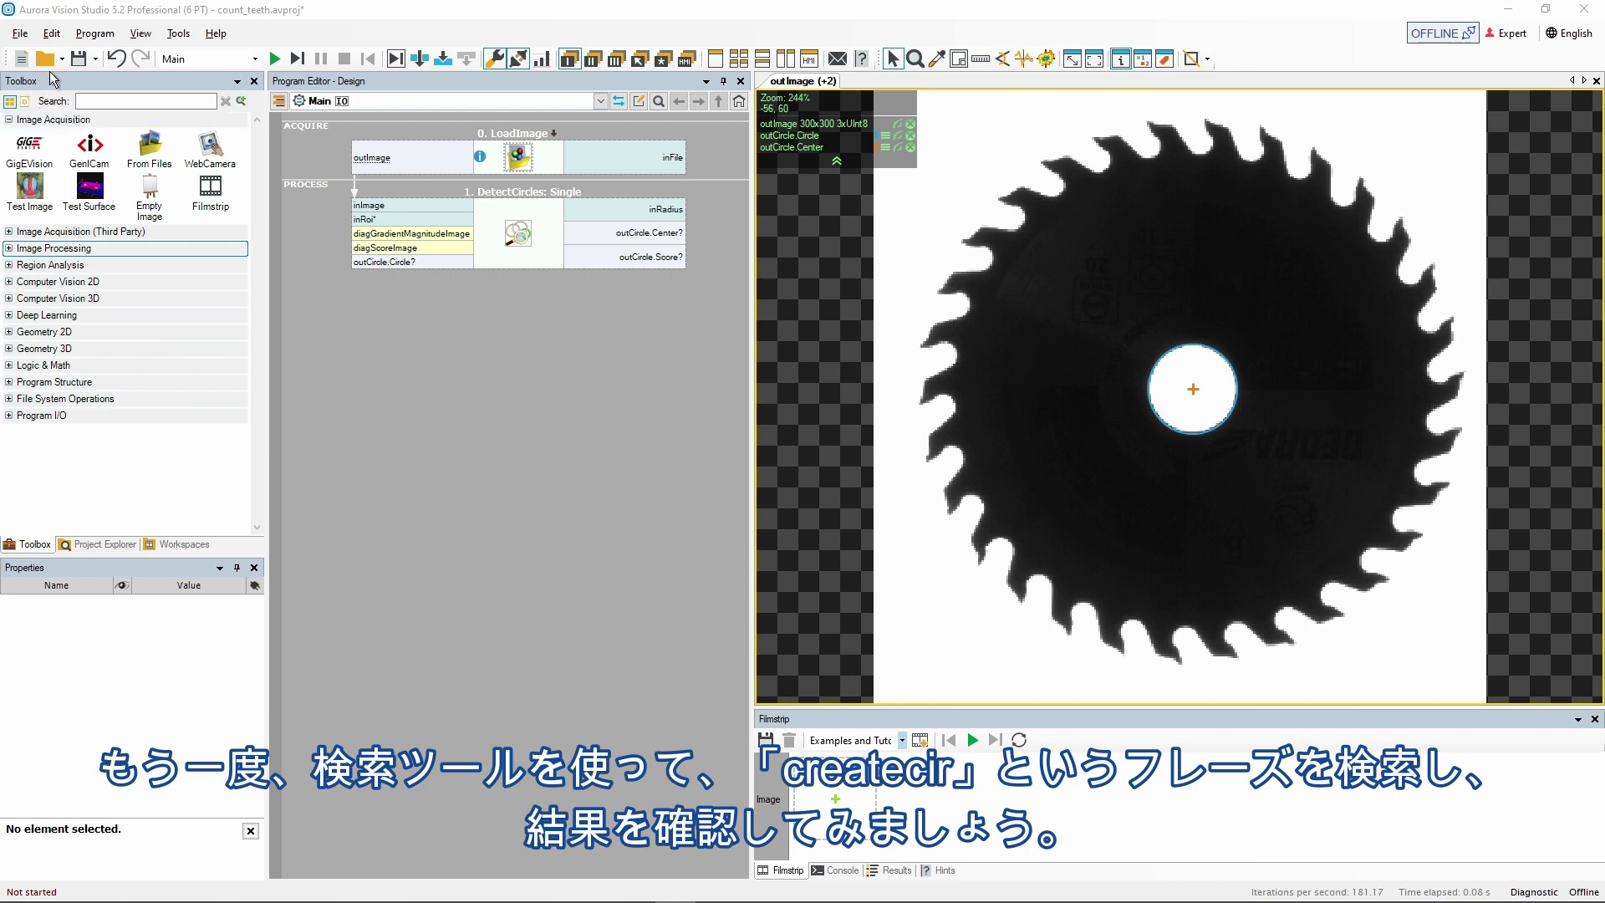
Search the toolbox for "createcir" and add the CreateCirclePath filter to the program below DetectCircles
{"action": "left_click", "coordinate": [112, 100]}
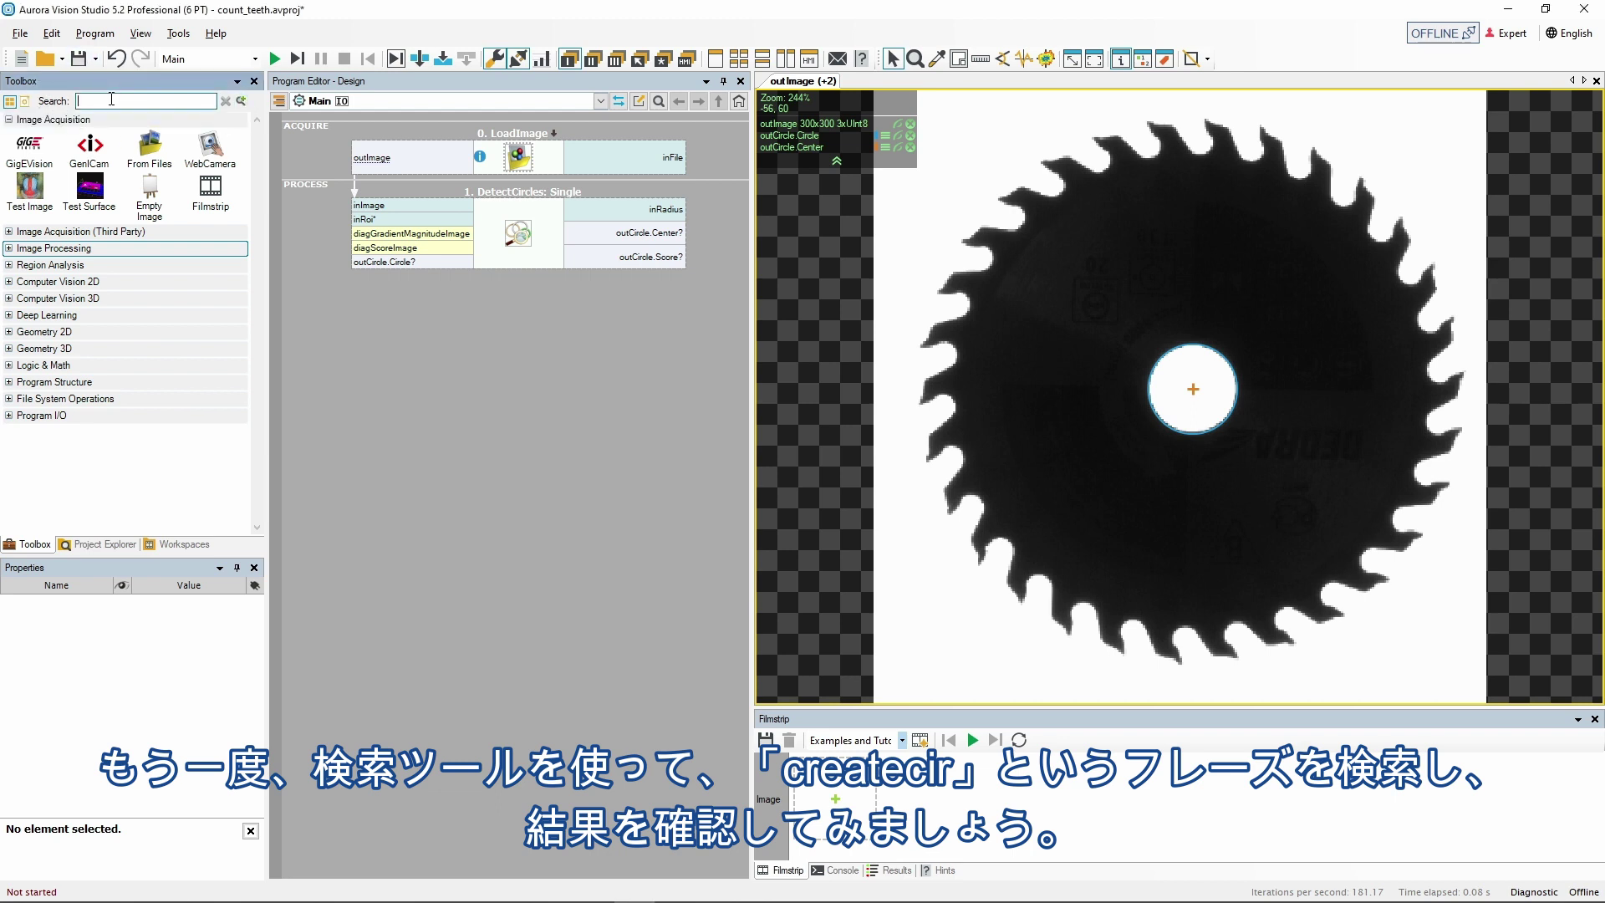
{"action": "type", "text": "cre"}
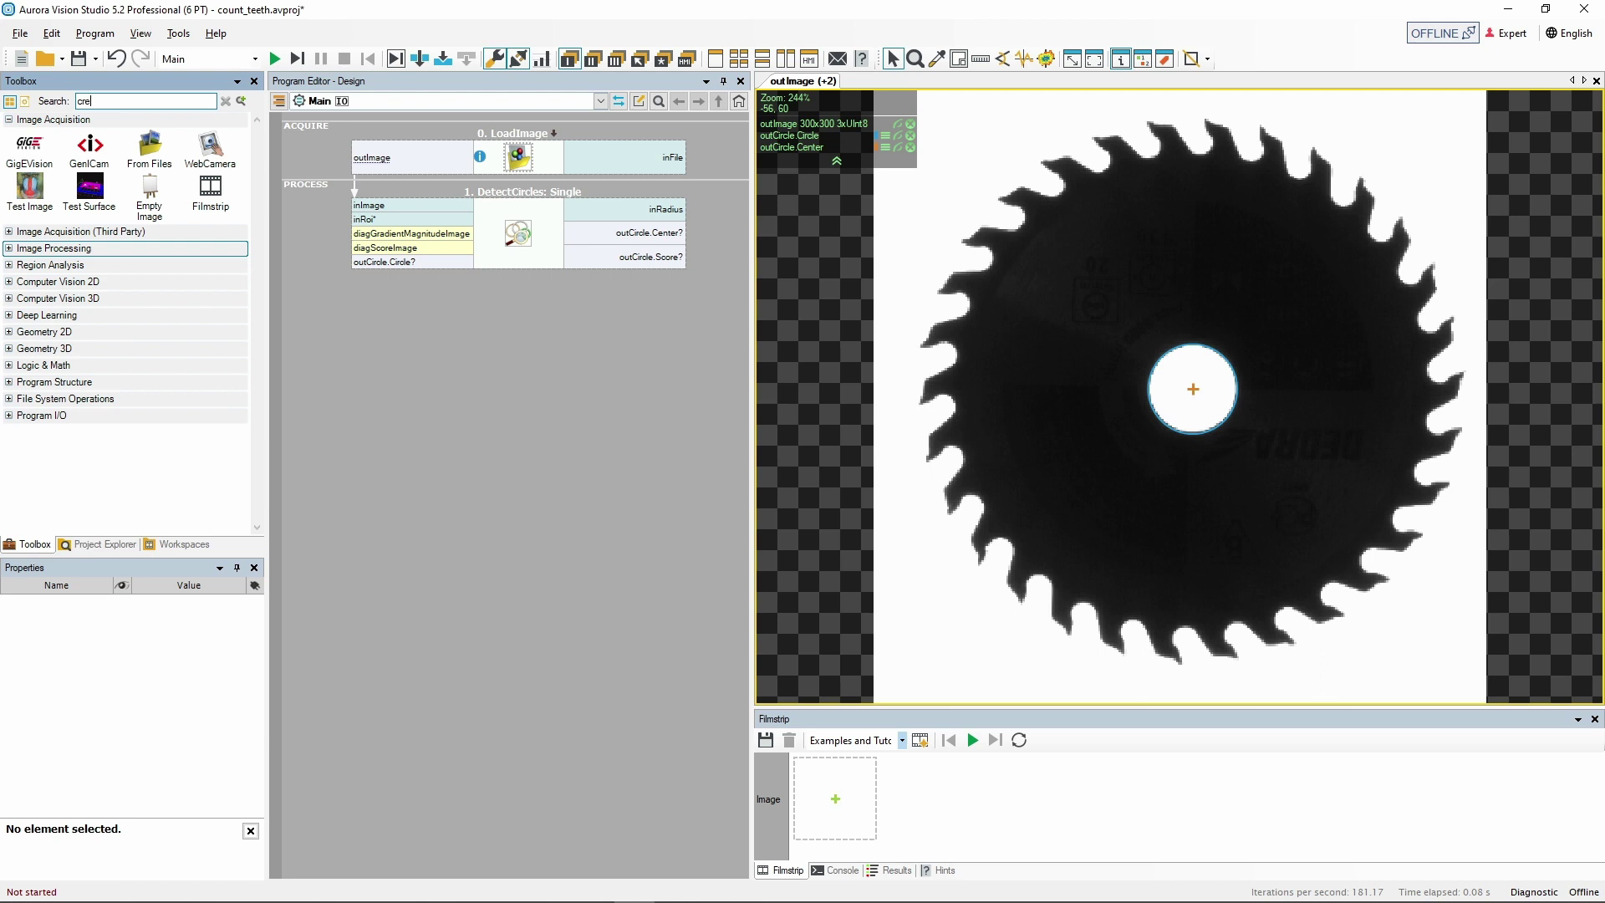
{"action": "type", "text": "atecir"}
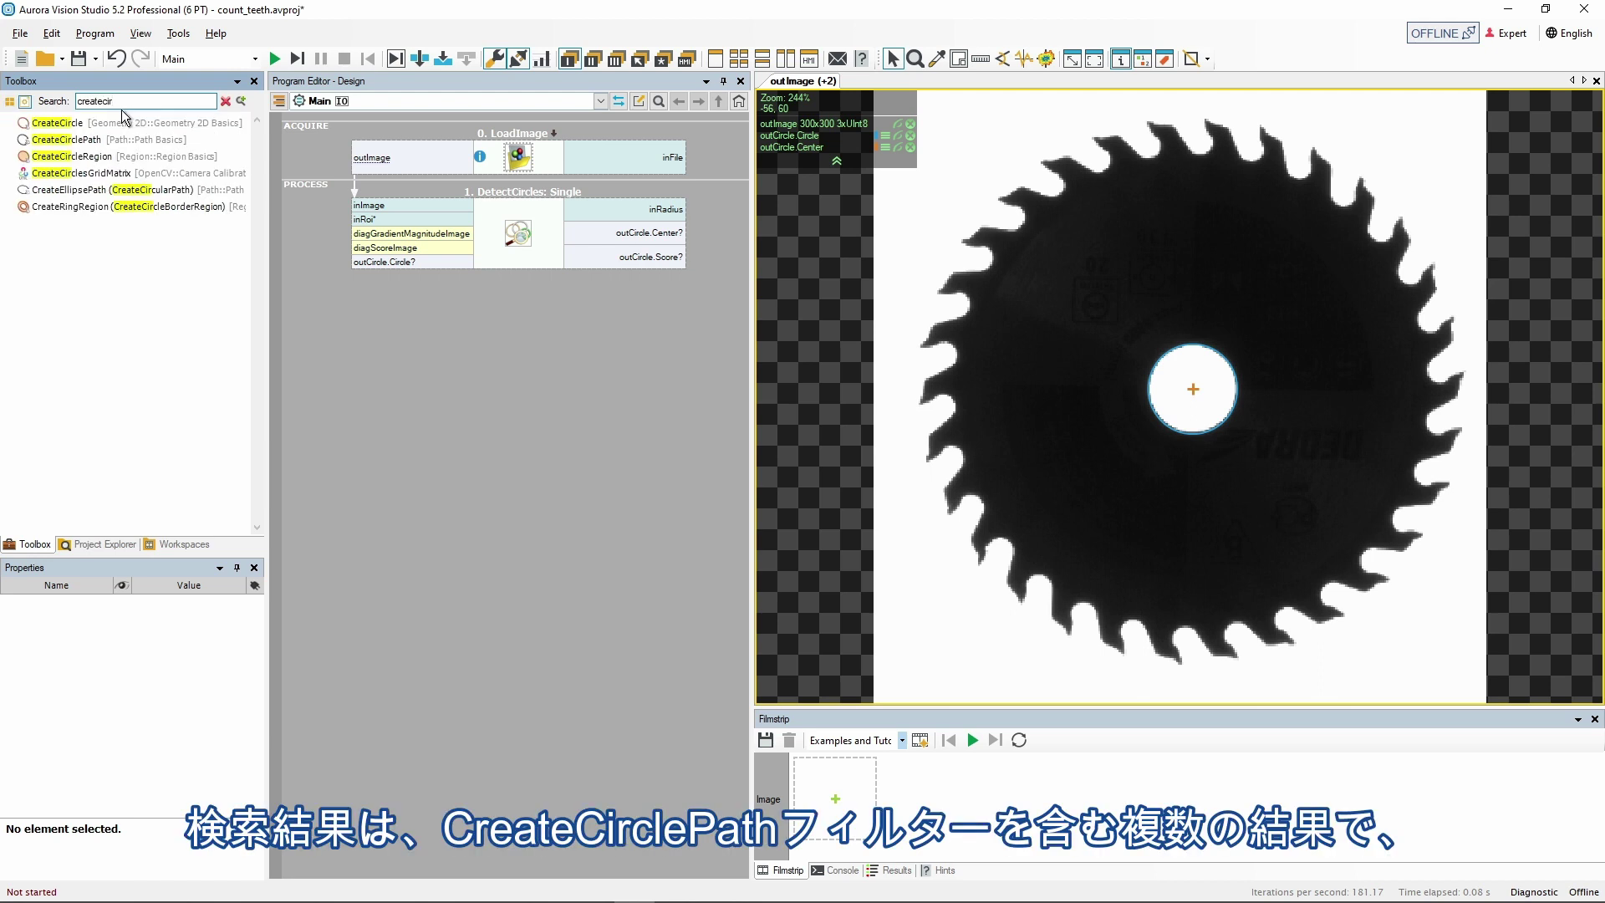
{"action": "left_click", "coordinate": [107, 123]}
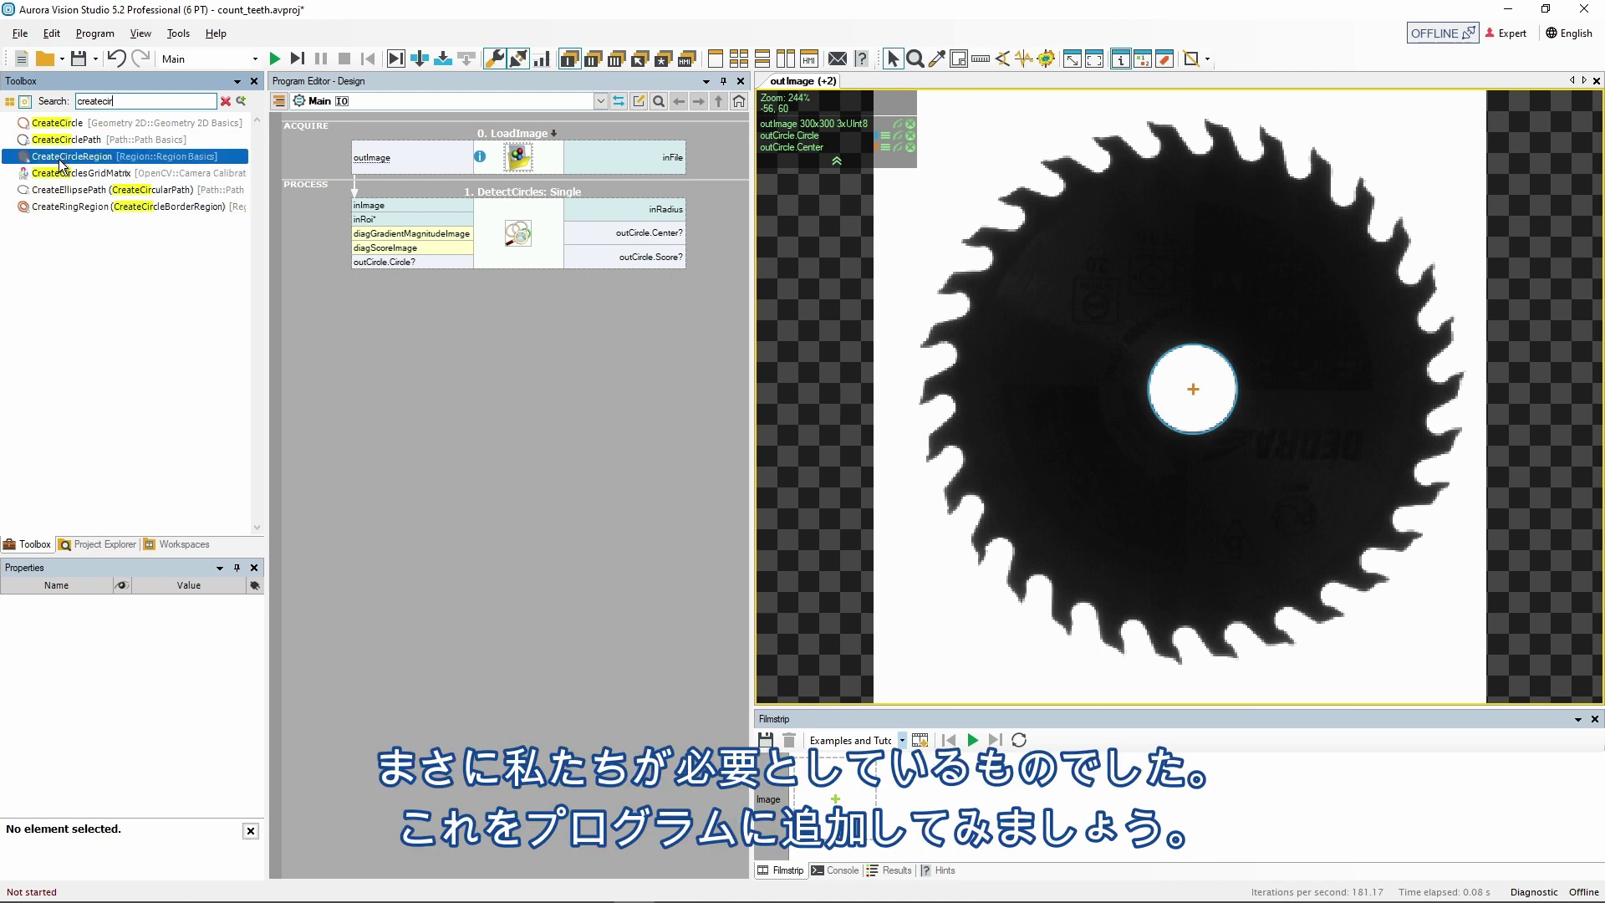
{"action": "left_click_drag", "start_coordinate": [59, 147], "coordinate": [502, 318]}
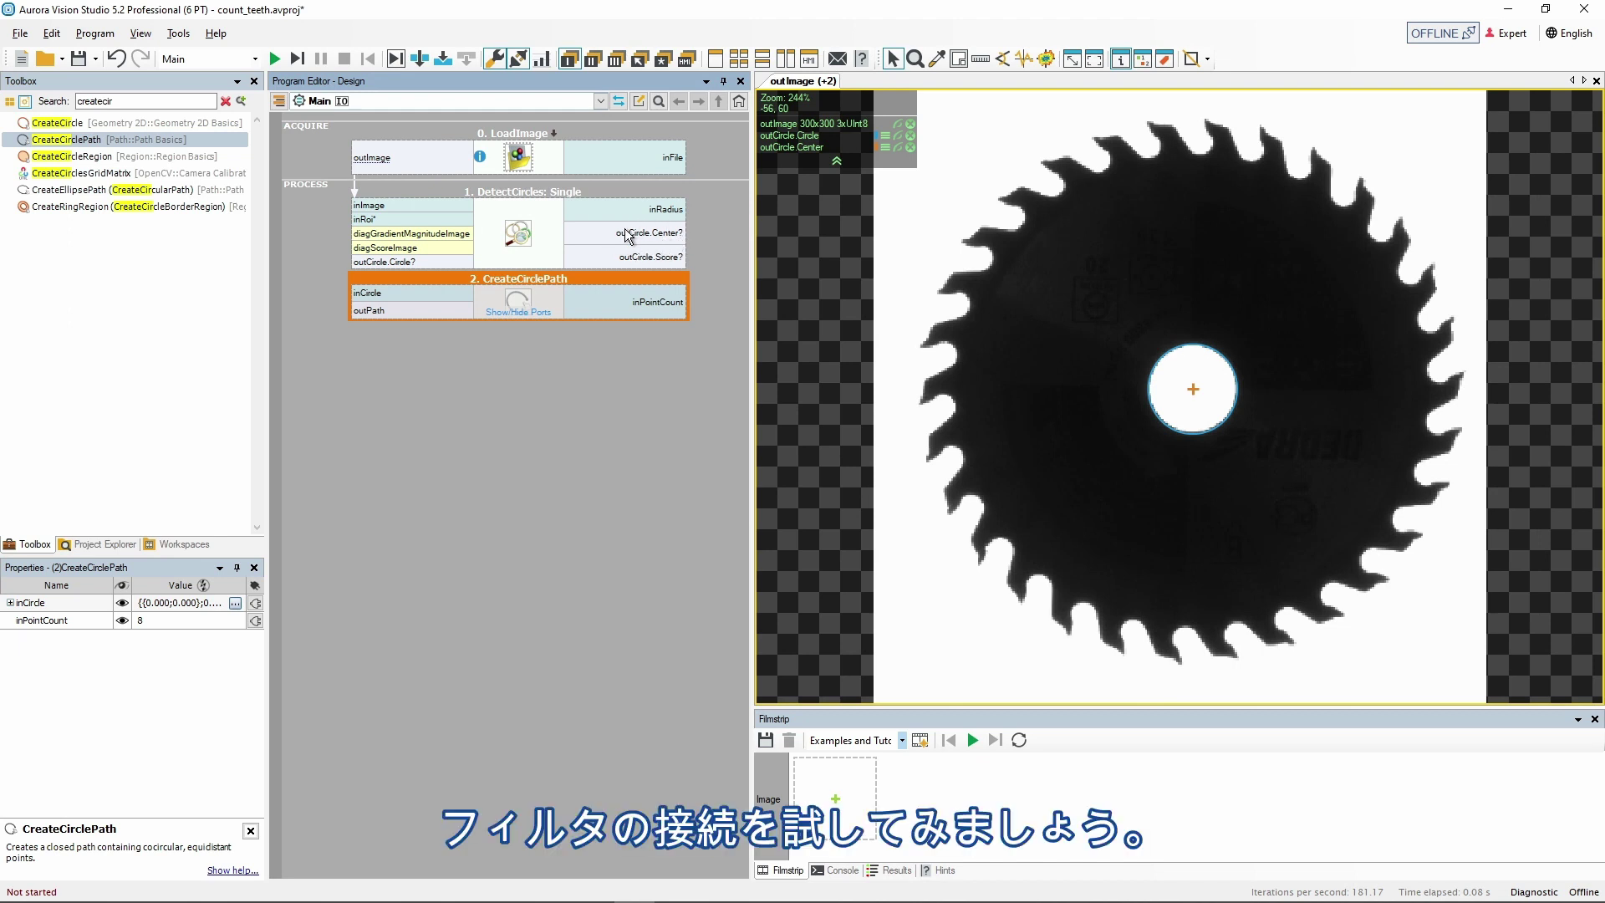
Try to connect the outCircle.Center output of DetectCircles directly to an input of CreateCirclePath
{"action": "left_click_drag", "start_coordinate": [627, 234], "coordinate": [524, 308]}
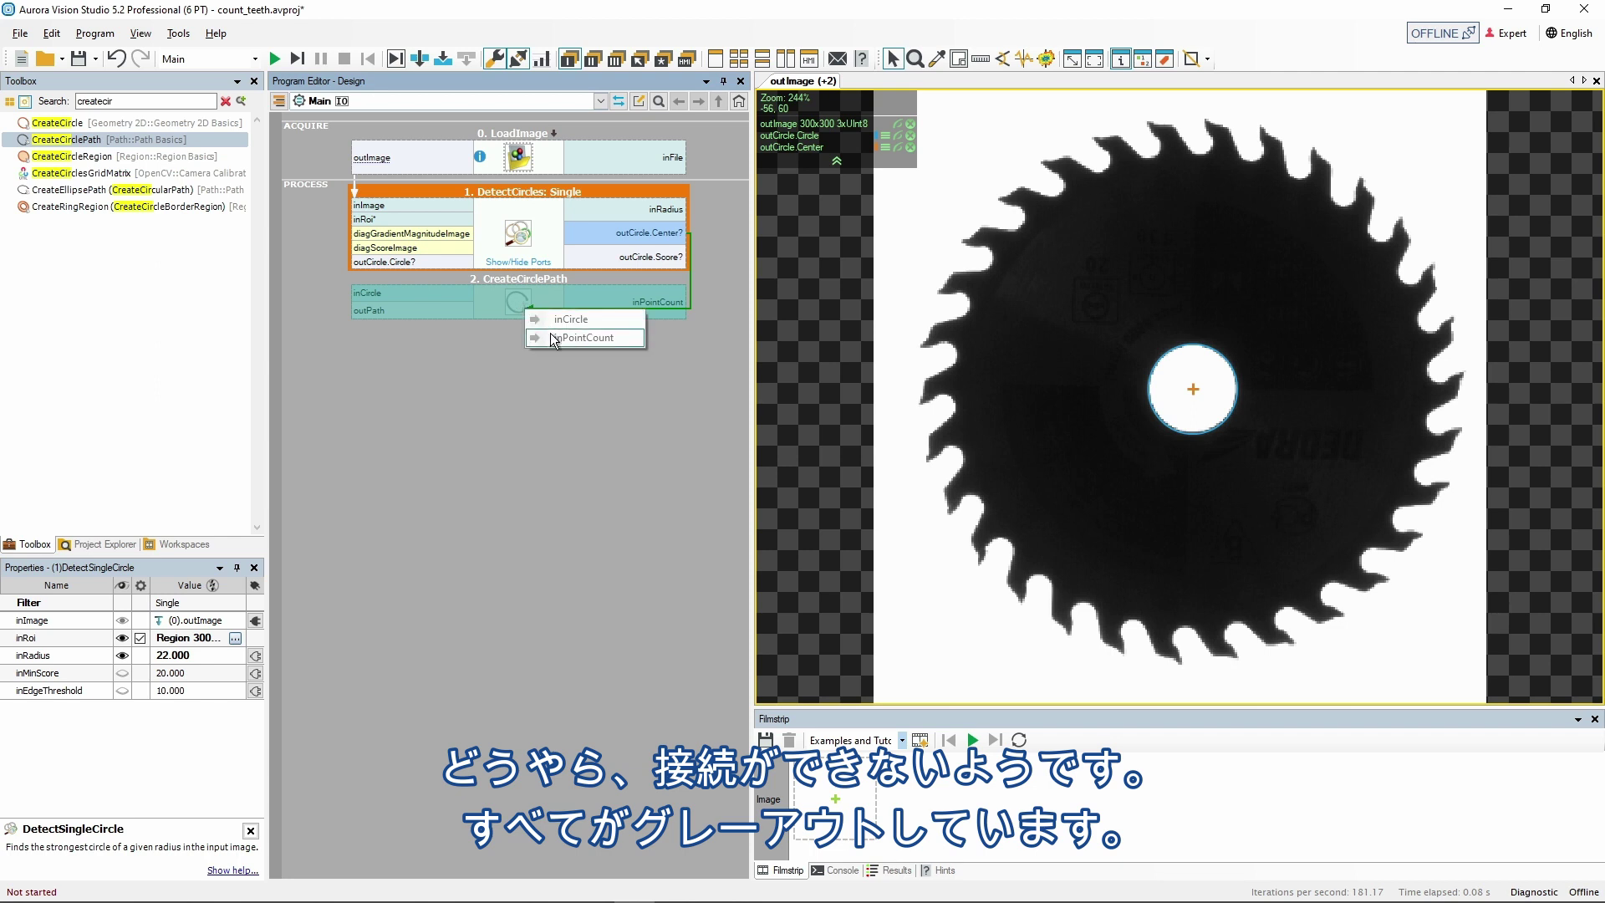
{"action": "left_click", "coordinate": [504, 351]}
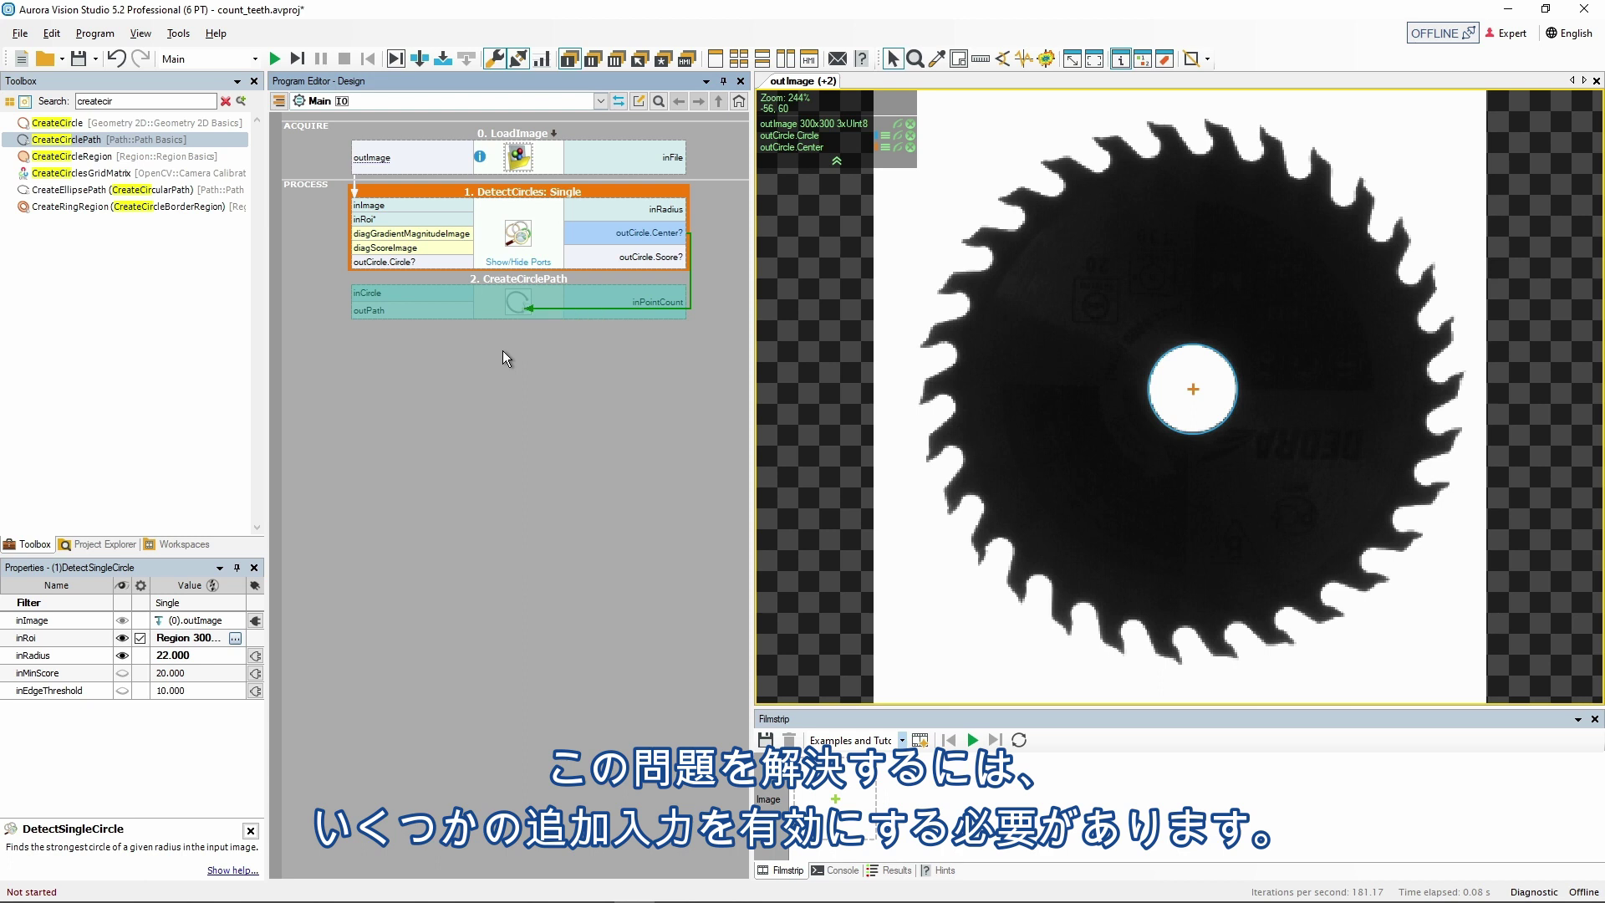
{"action": "left_click", "coordinate": [503, 351]}
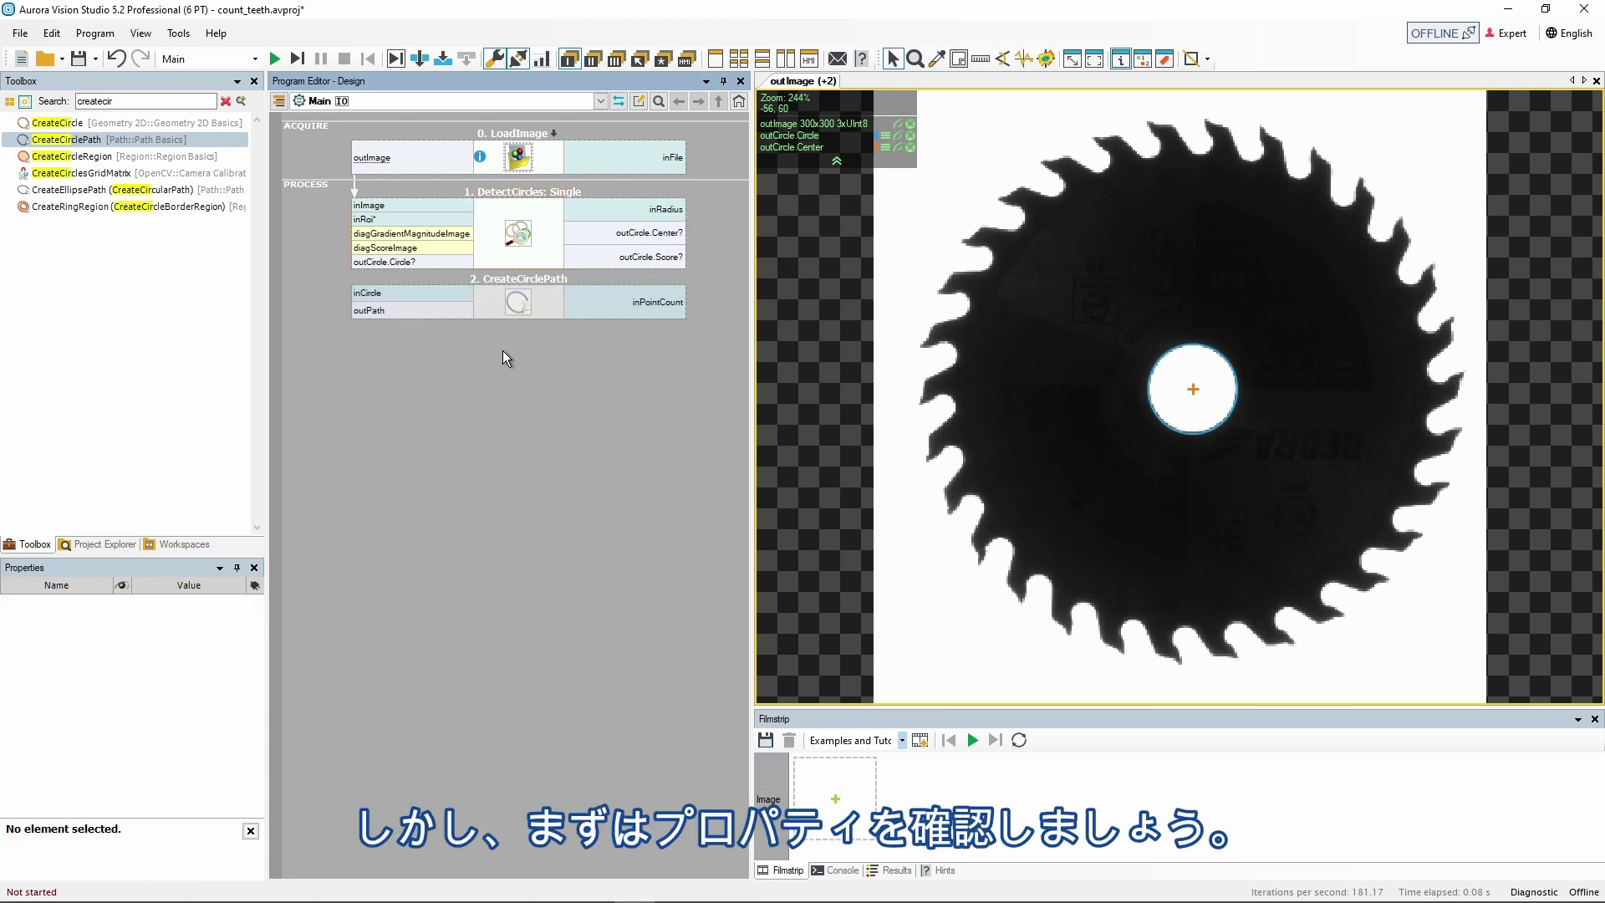
Examine the CreateCirclePath properties, including inPointCount and the Center coordinates and Radius inside the inCircle structure
{"action": "left_click", "coordinate": [487, 311]}
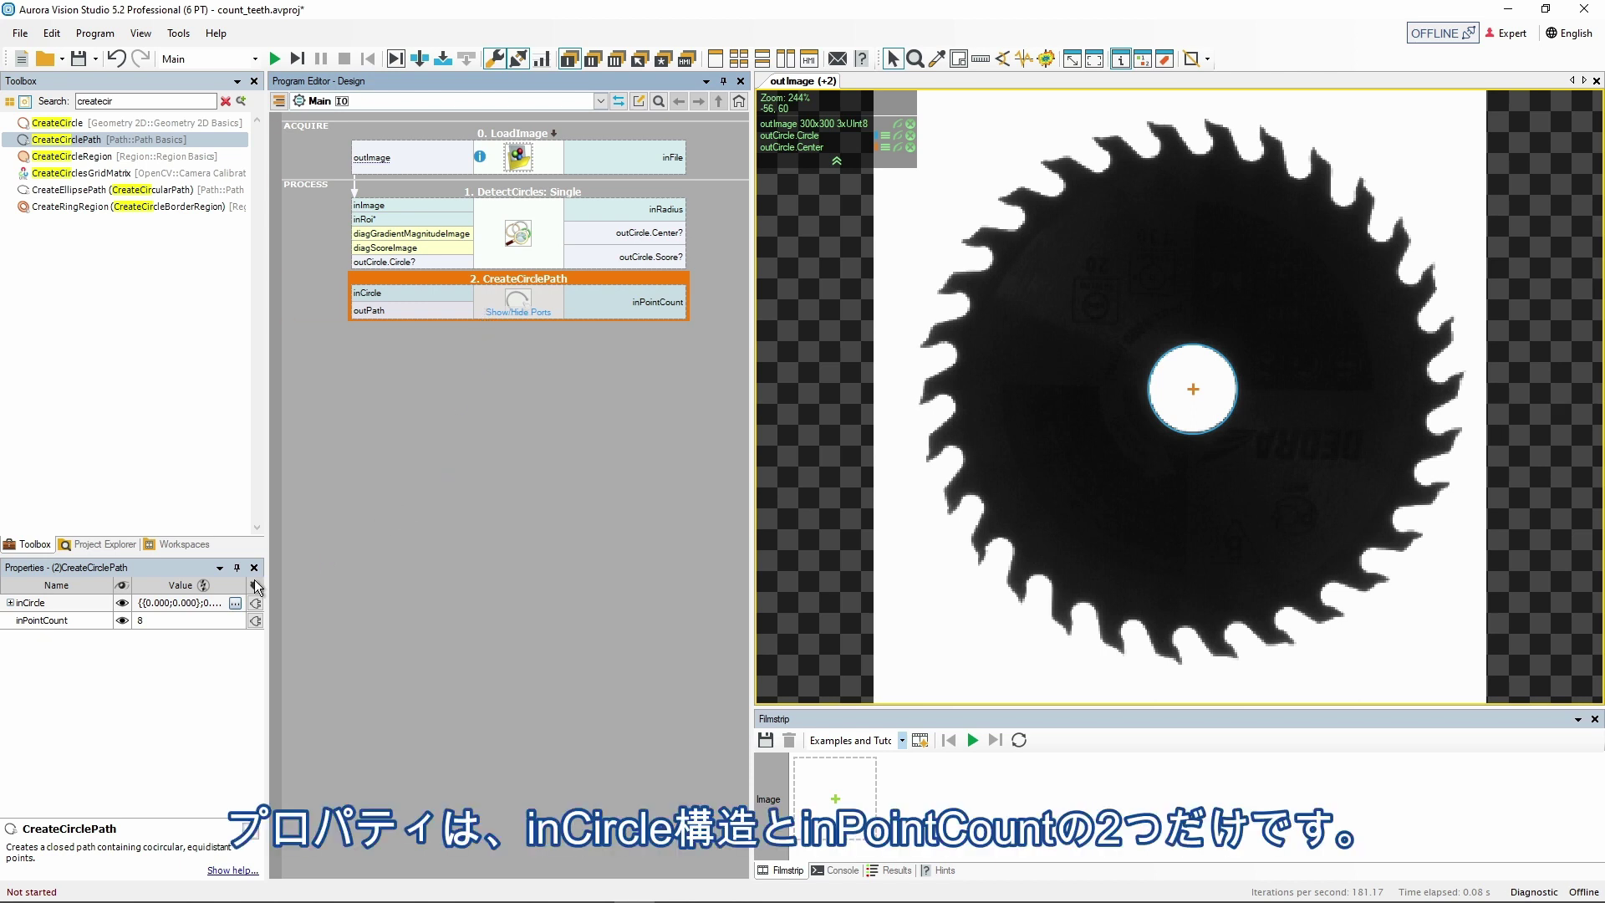
{"action": "left_click", "coordinate": [92, 603]}
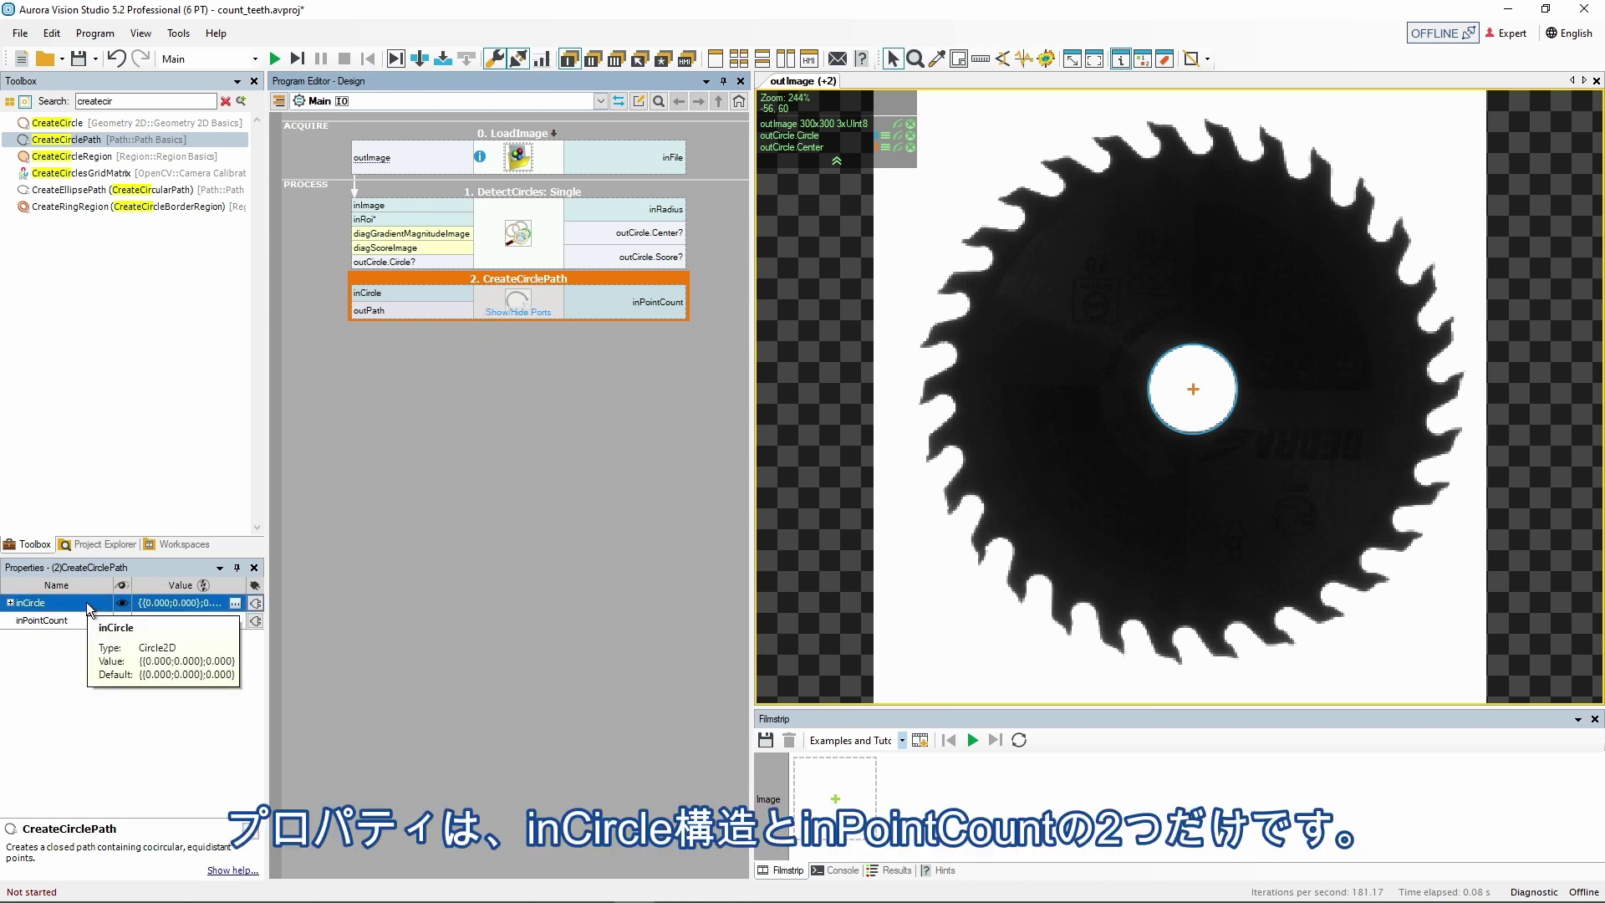
{"action": "left_click", "coordinate": [82, 621]}
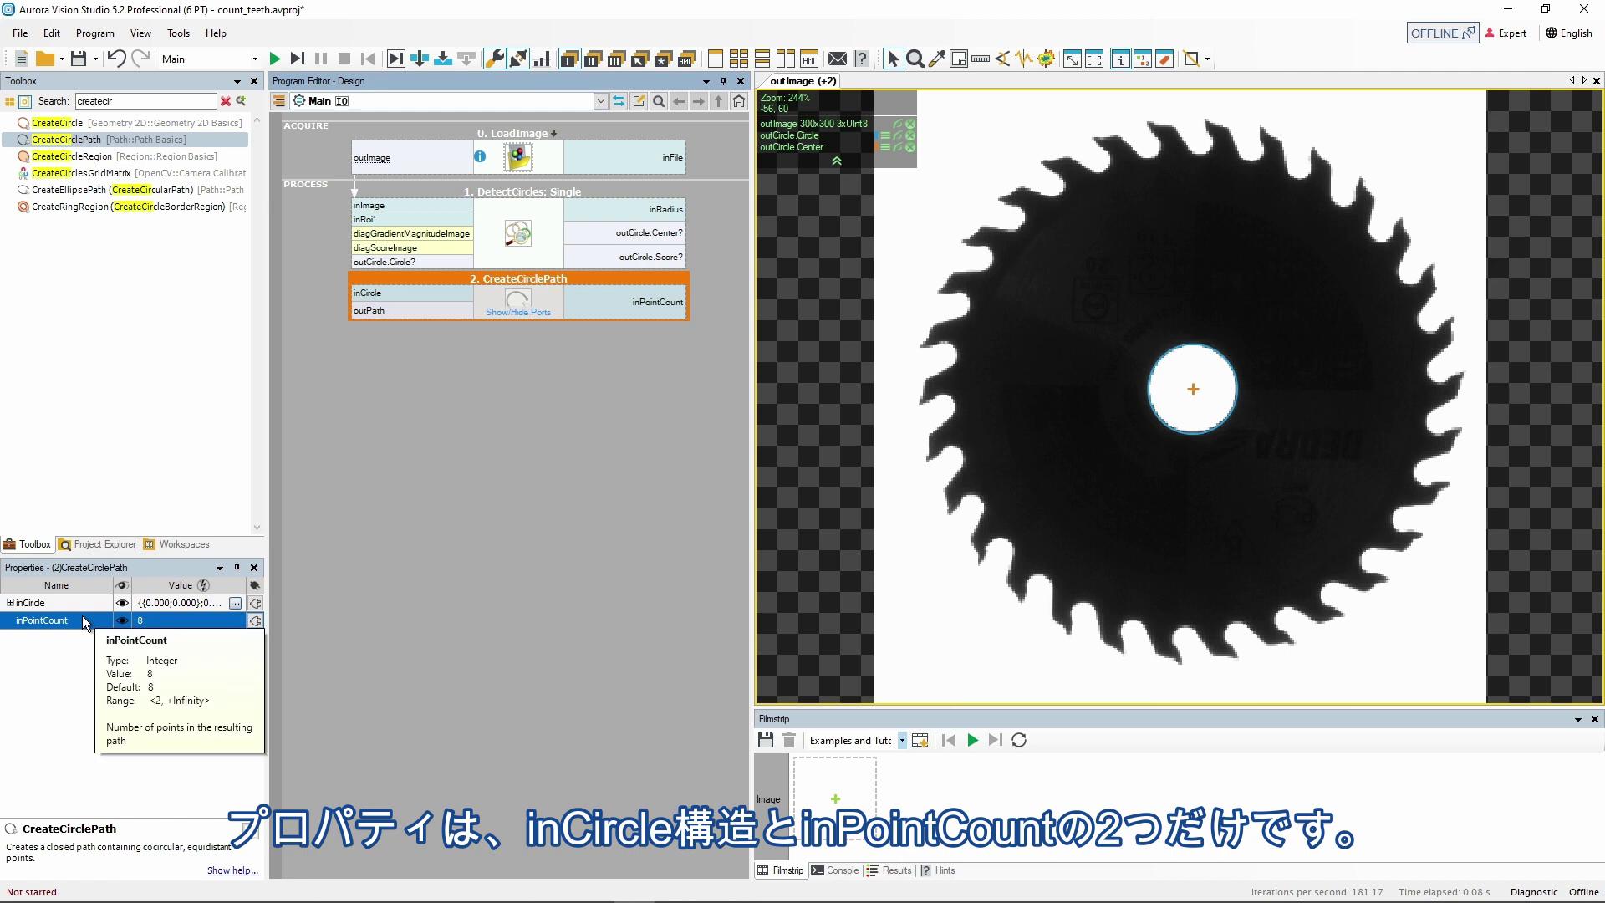
{"action": "double_click", "coordinate": [27, 603]}
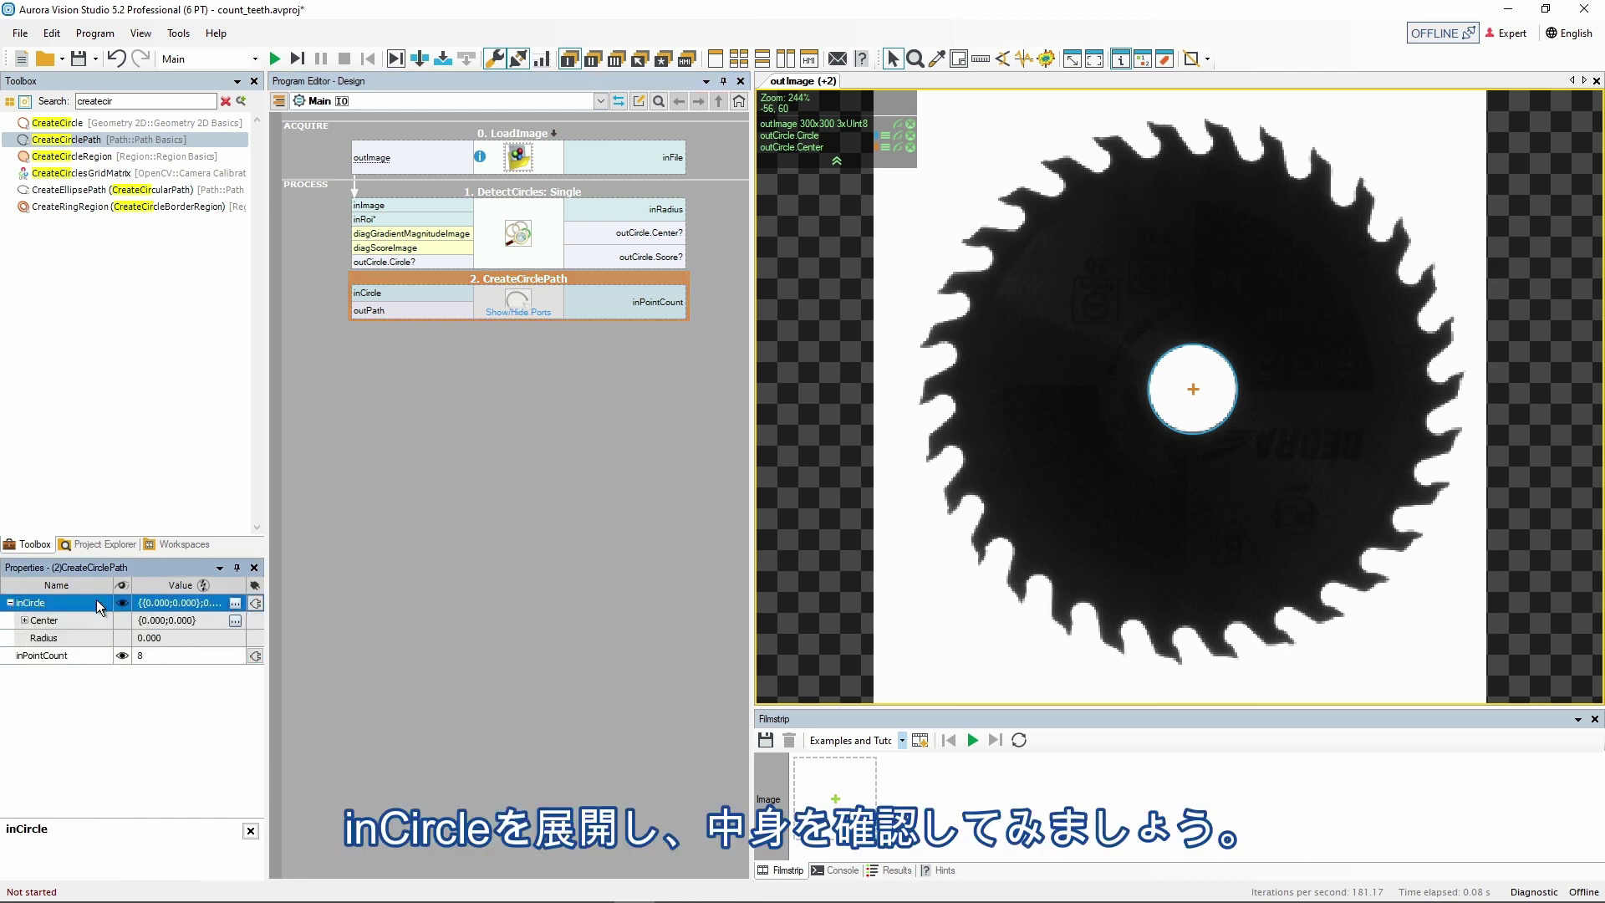
{"action": "left_click", "coordinate": [96, 619]}
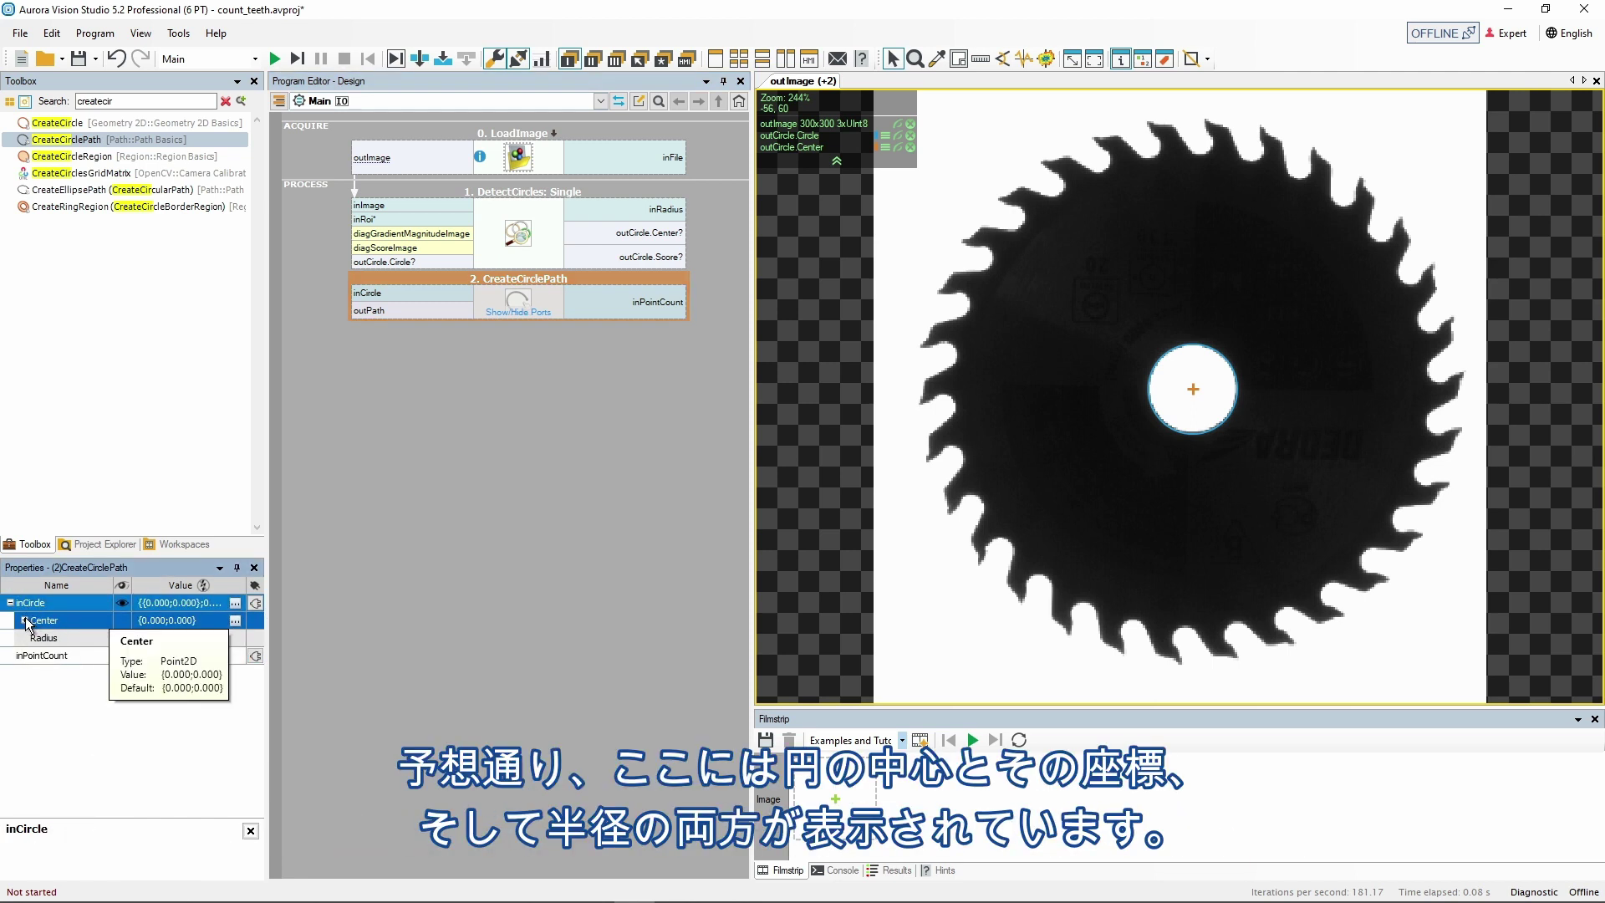
{"action": "left_click", "coordinate": [25, 620]}
{"action": "left_click", "coordinate": [87, 636]}
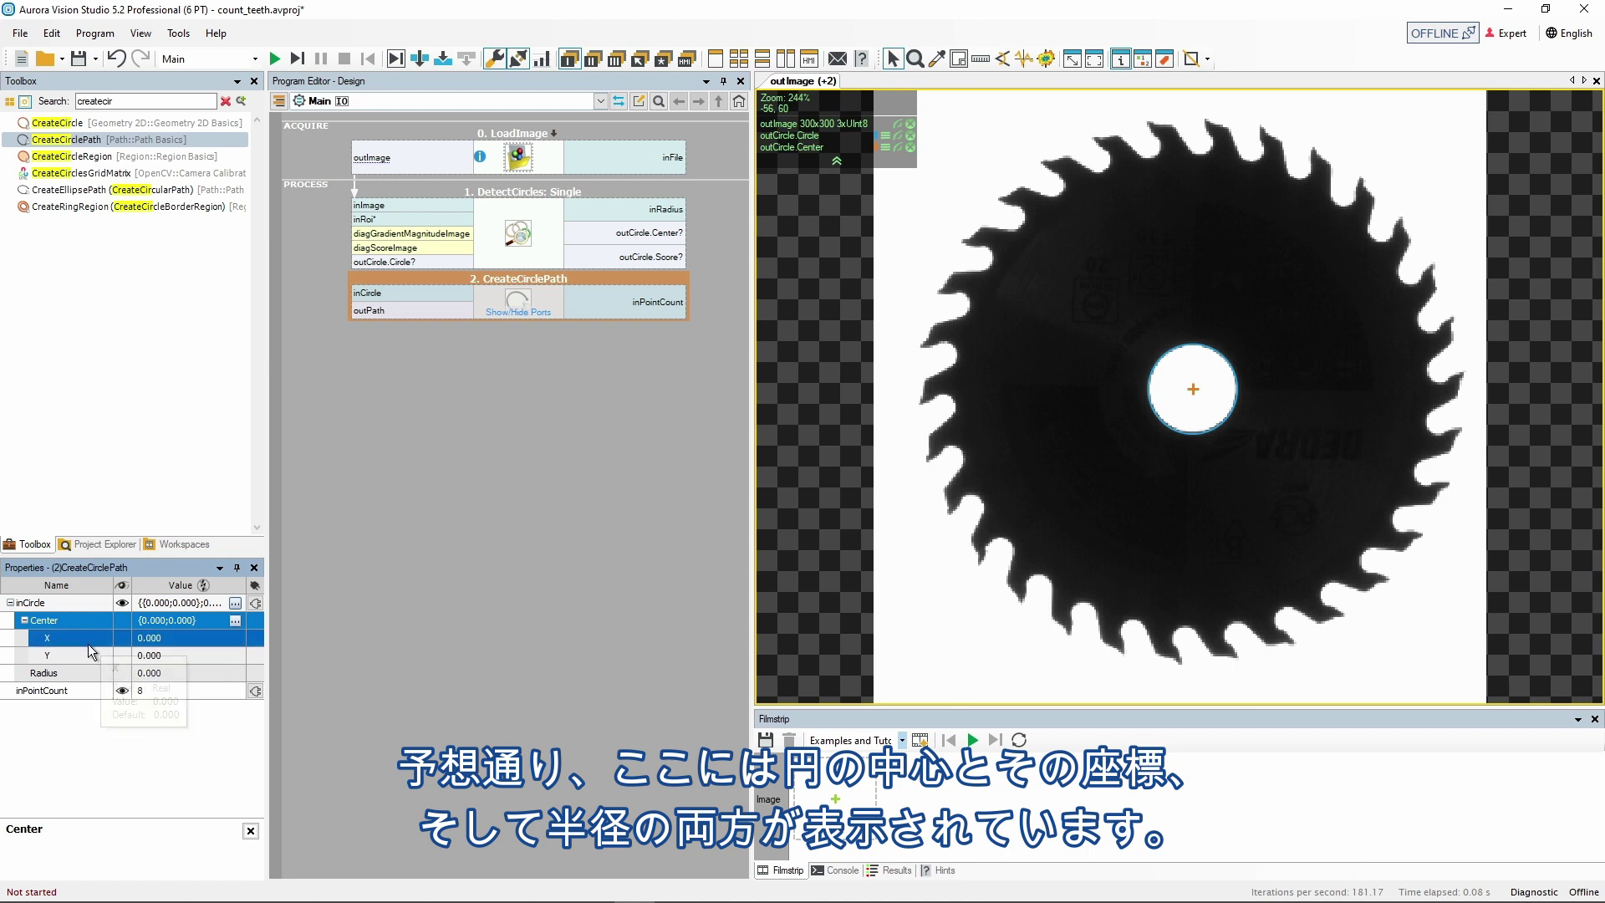
{"action": "left_click", "coordinate": [92, 653]}
{"action": "left_click", "coordinate": [92, 672]}
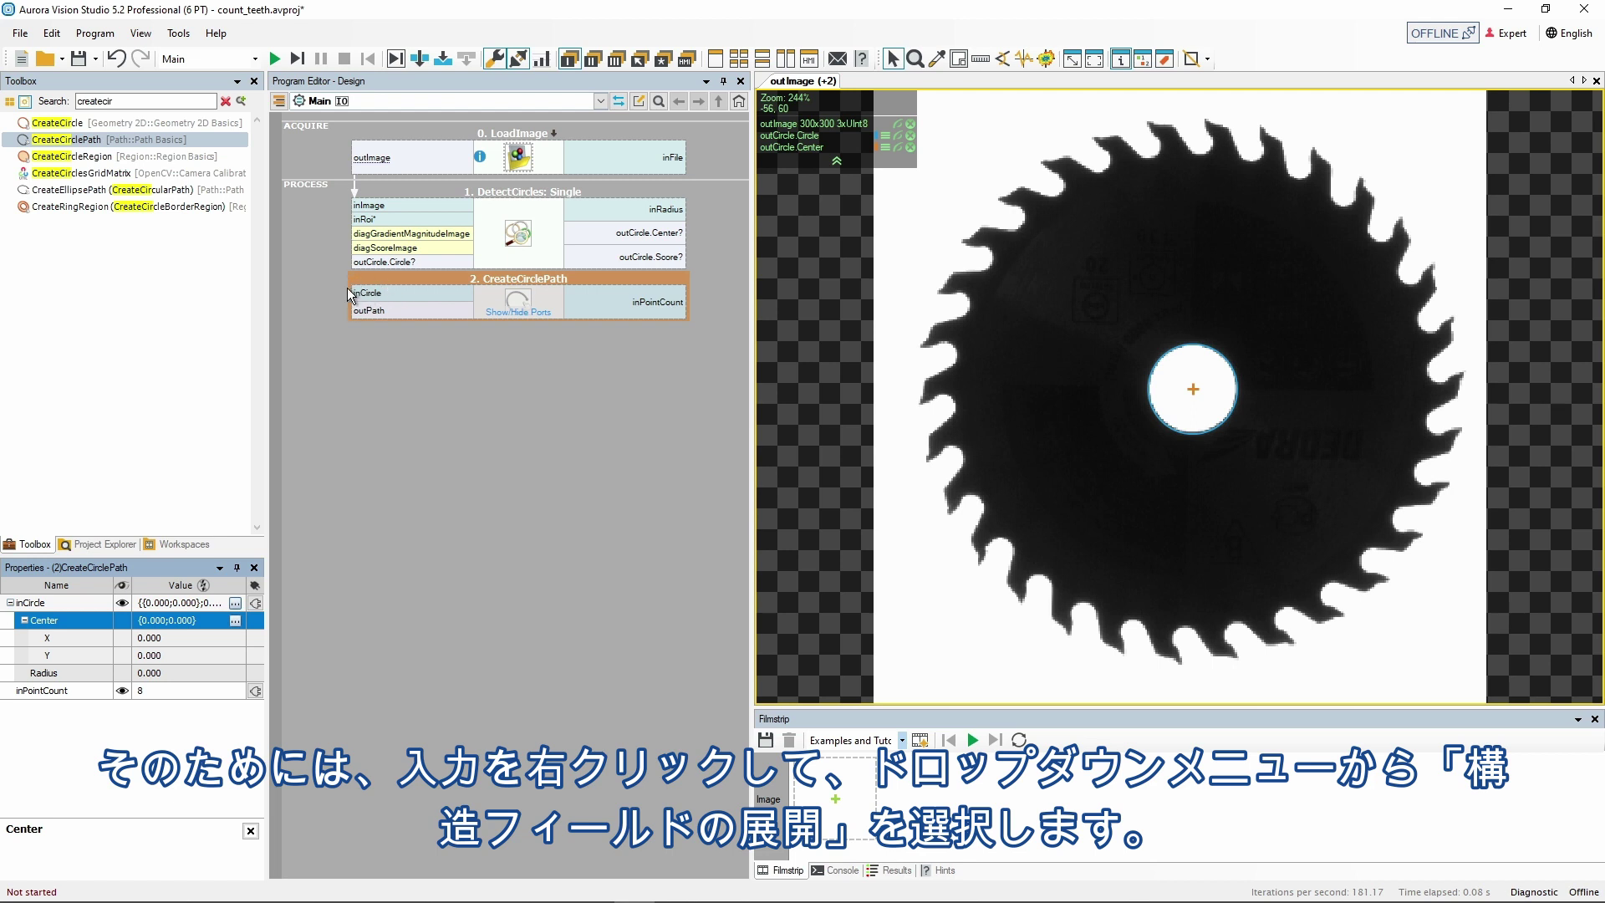
Expand the structure fields of CreateCirclePath's inCircle input and connect outCircle.Center of DetectCircles to inCircle.Center
{"action": "right_click", "coordinate": [405, 292]}
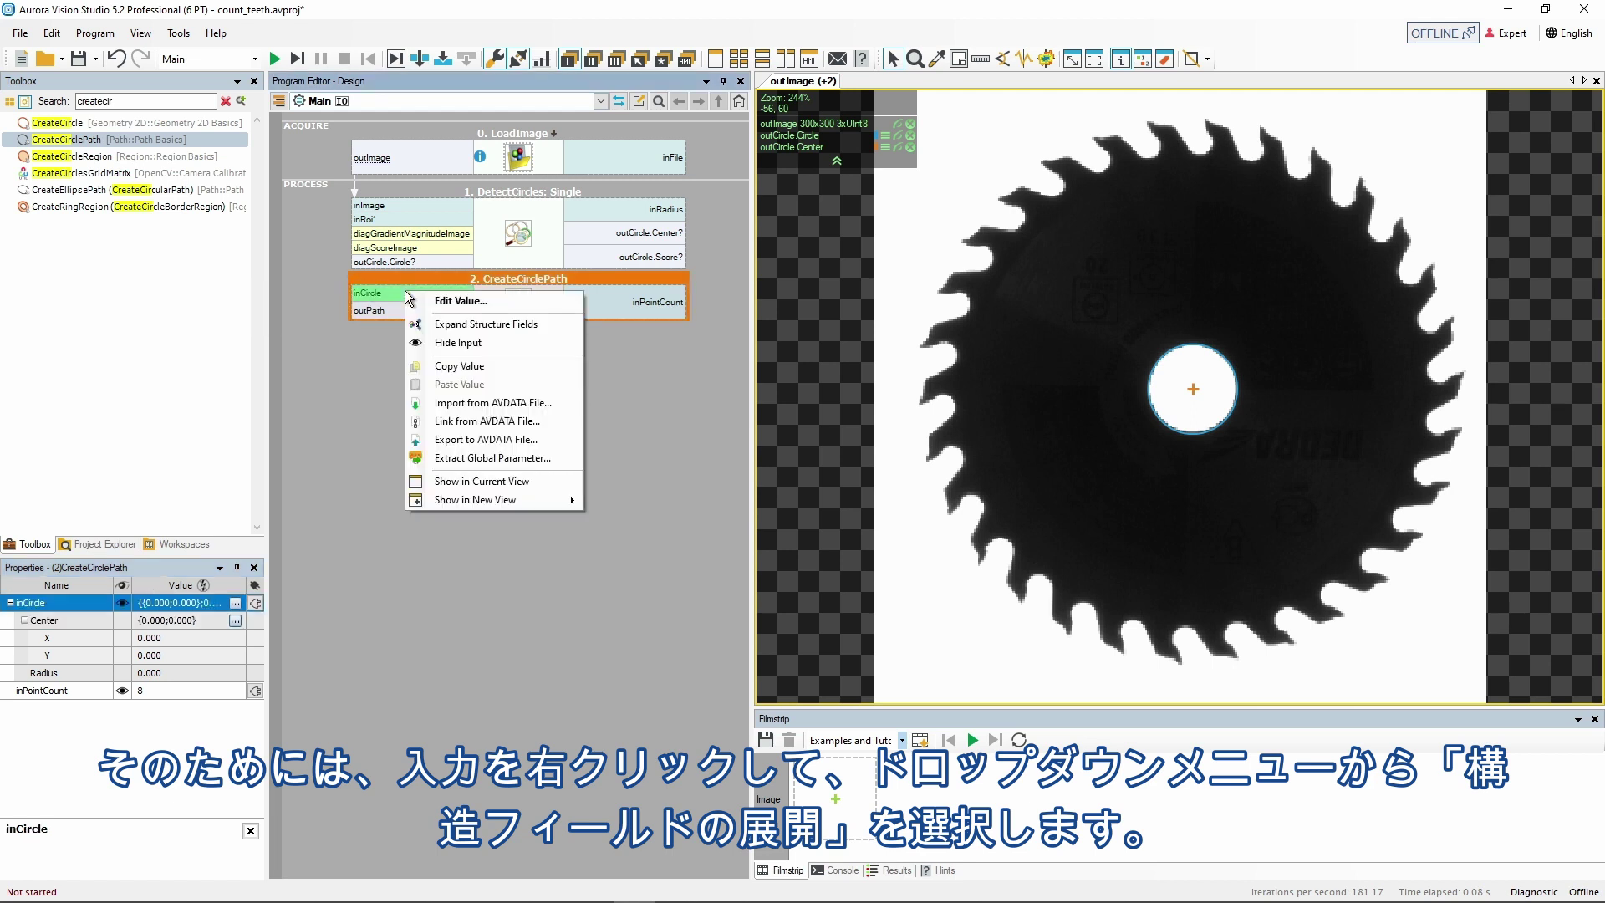
{"action": "left_click", "coordinate": [474, 323]}
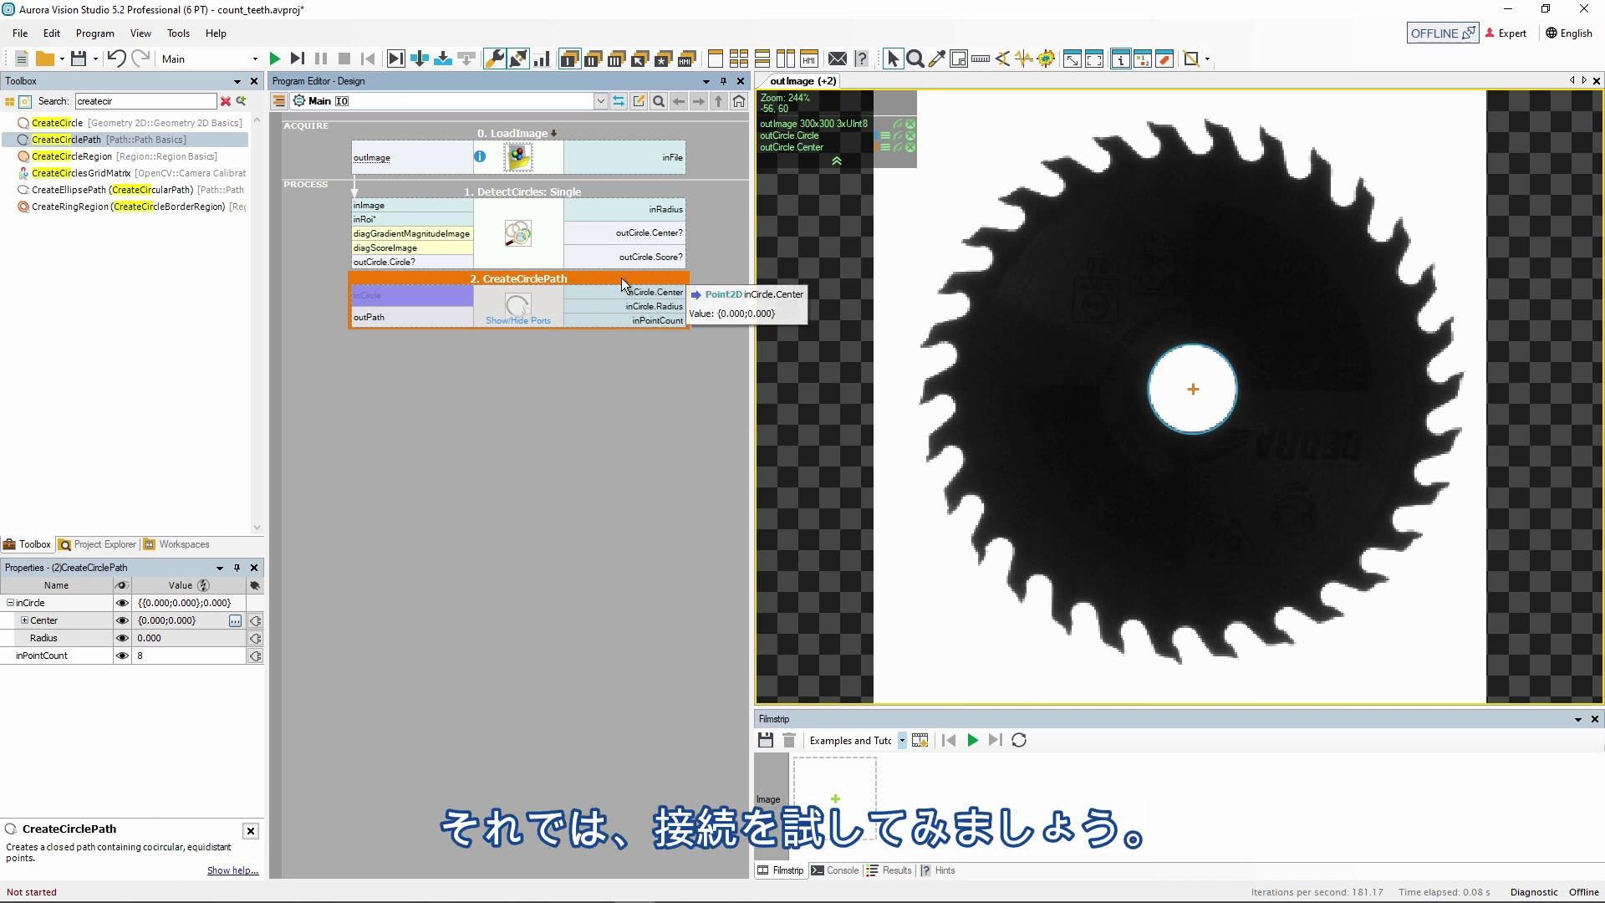
{"action": "left_click_drag", "start_coordinate": [638, 232], "coordinate": [671, 295]}
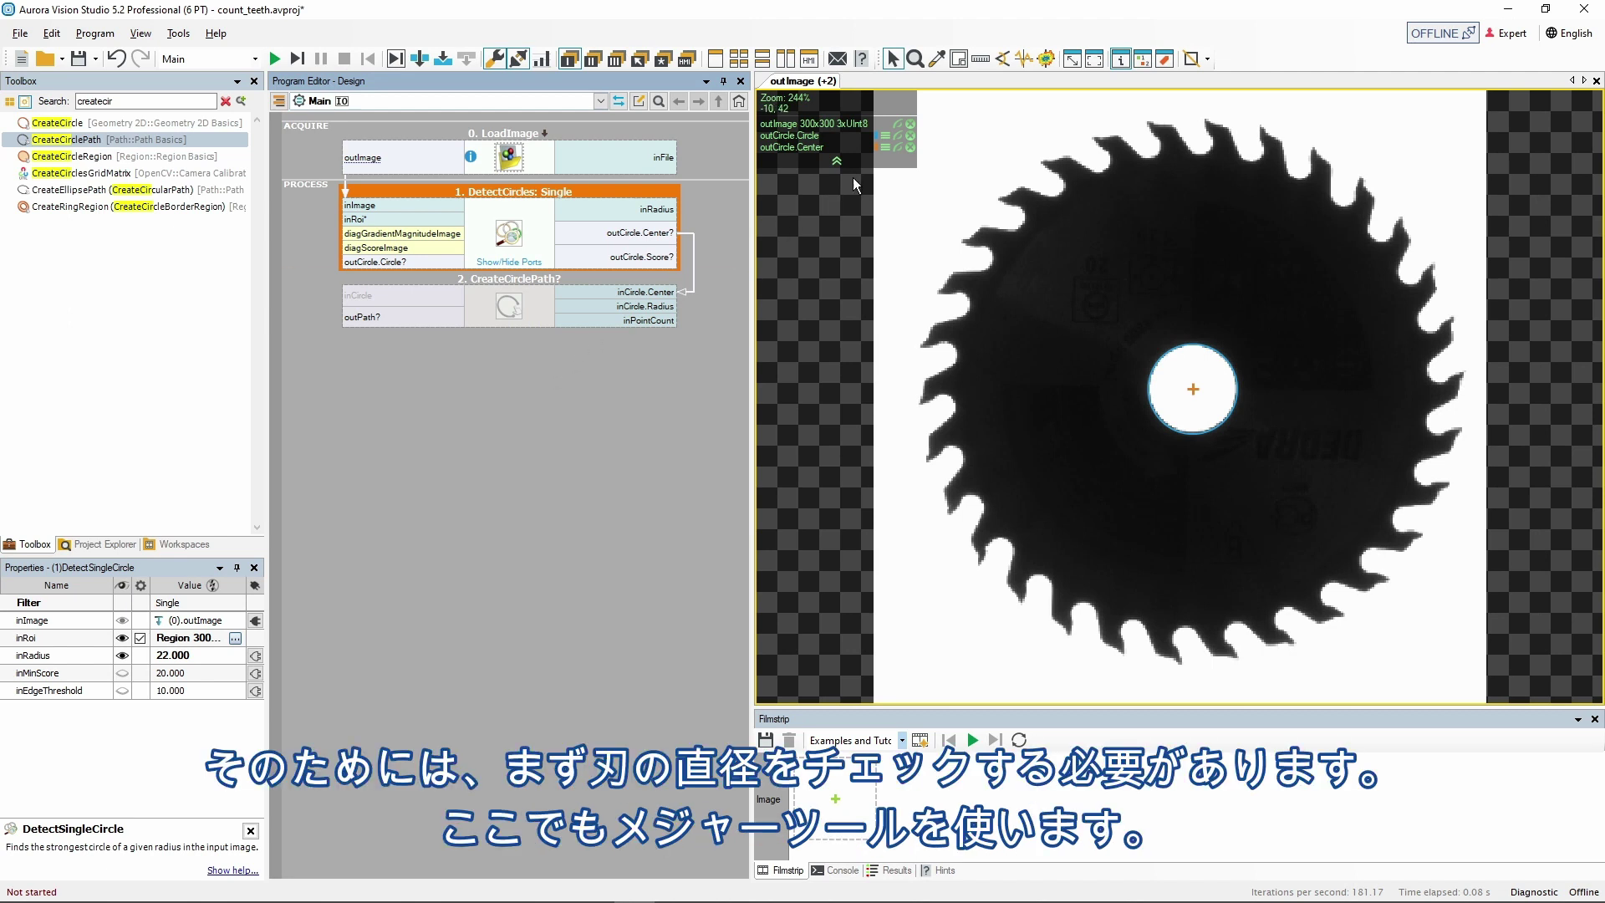
Measure the saw blade's diameter in the image preview and set the inCircle Radius of CreateCirclePath to 125
{"action": "left_click", "coordinate": [980, 61]}
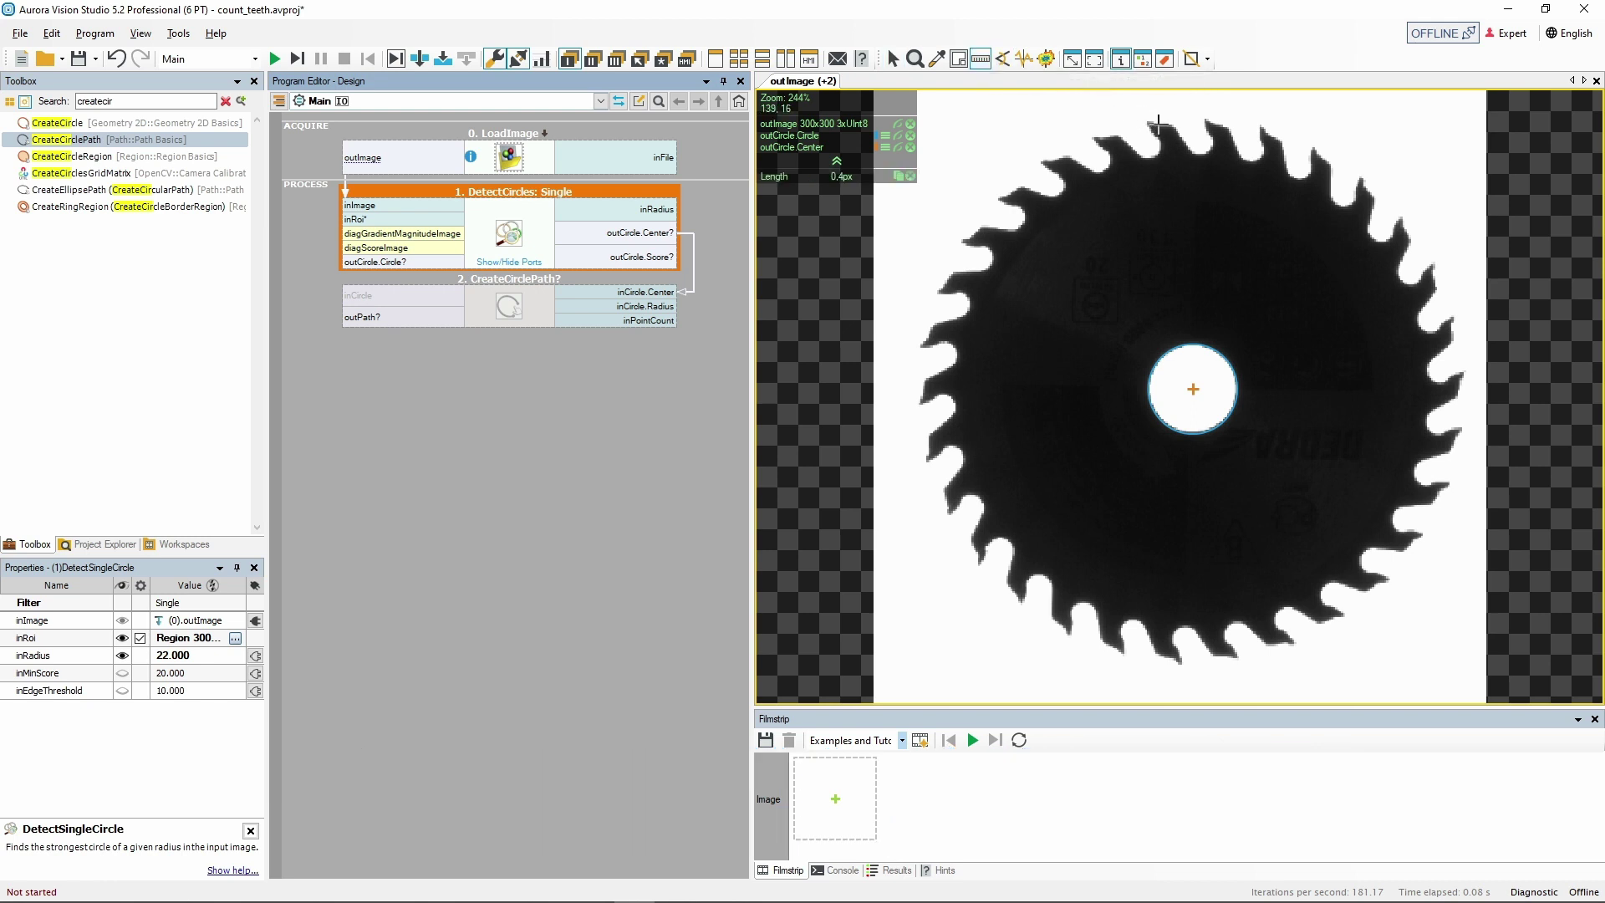
{"action": "left_click_drag", "start_coordinate": [1160, 121], "coordinate": [1222, 658]}
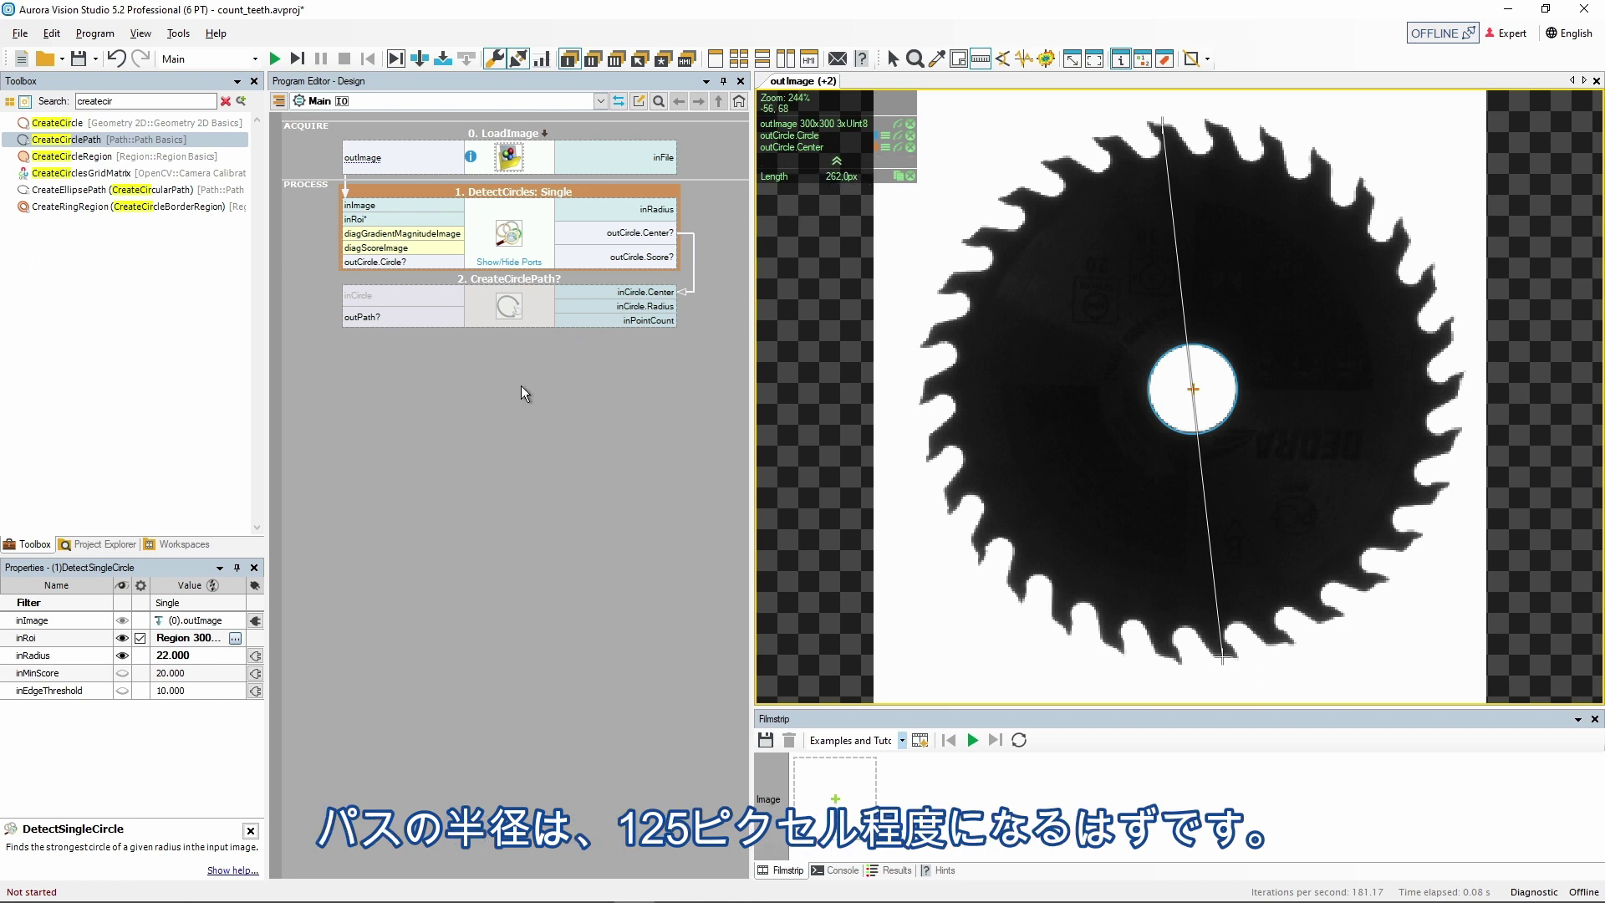
{"action": "left_click", "coordinate": [483, 317]}
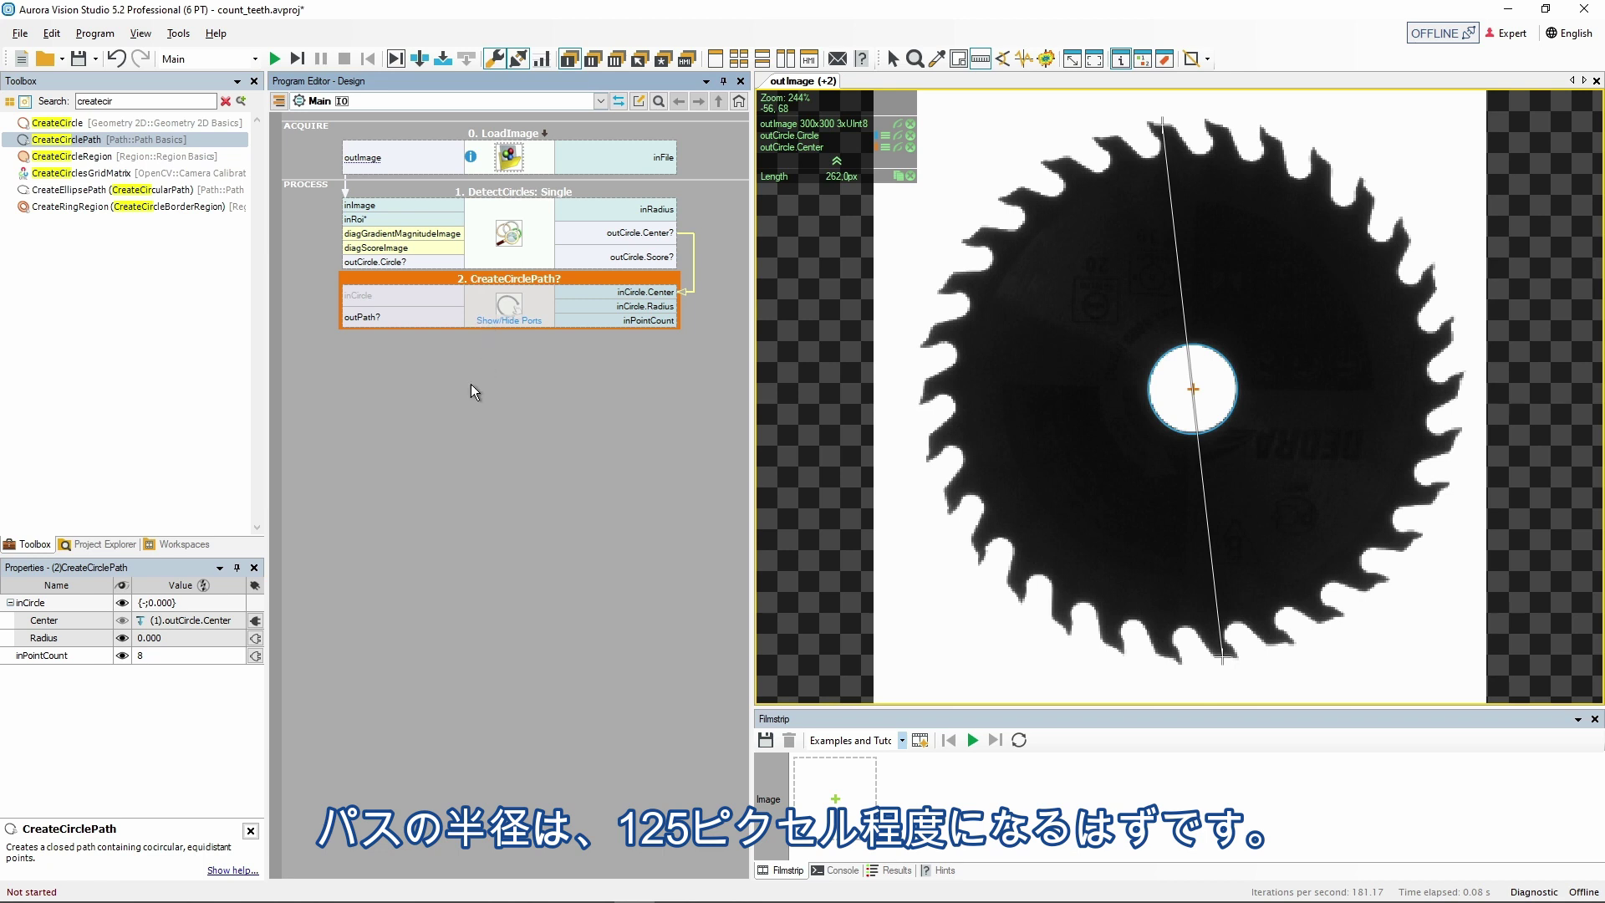
{"action": "left_click", "coordinate": [177, 637]}
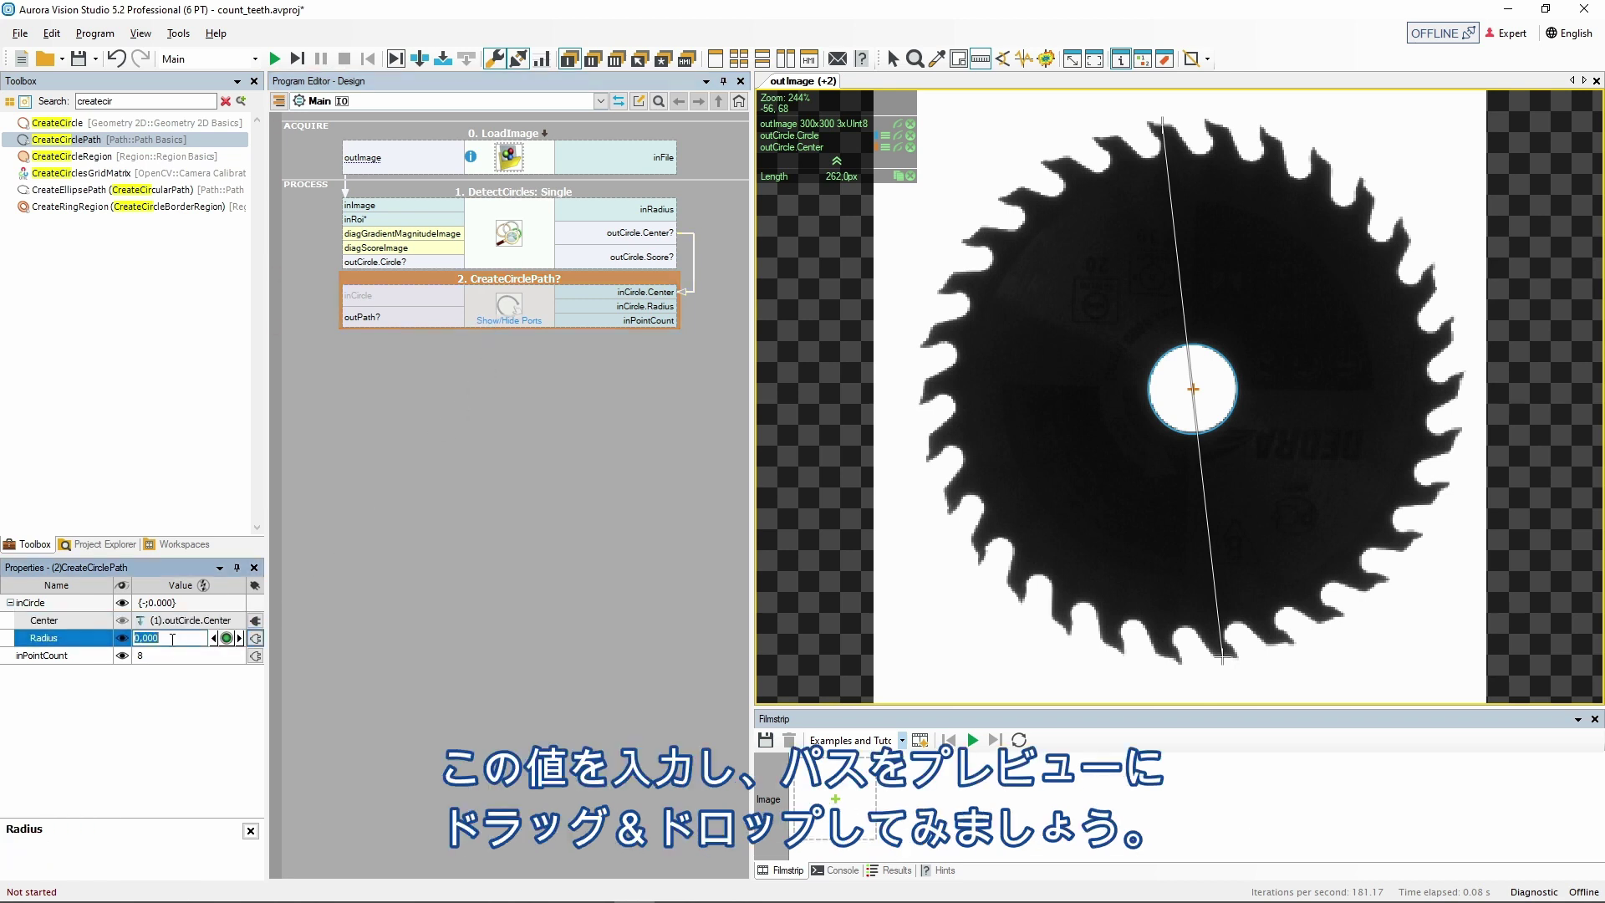
{"action": "type", "text": "125"}
{"action": "key", "text": "Return"}
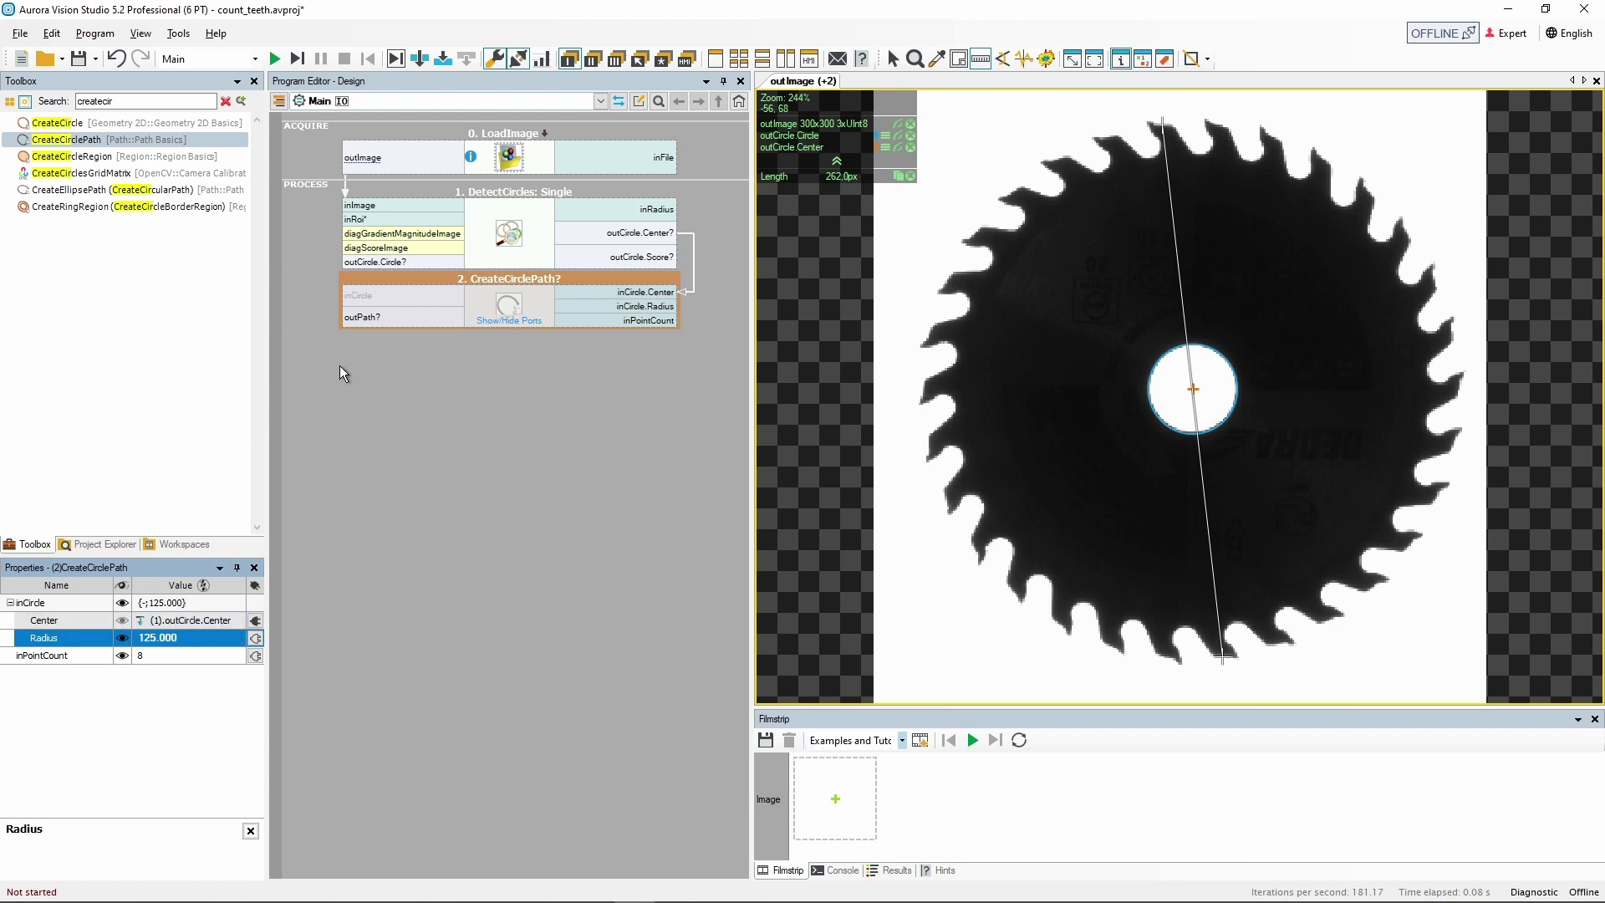
Overlay the outPath output of CreateCirclePath on the image preview and run one program iteration
{"action": "left_click_drag", "start_coordinate": [399, 317], "coordinate": [938, 472]}
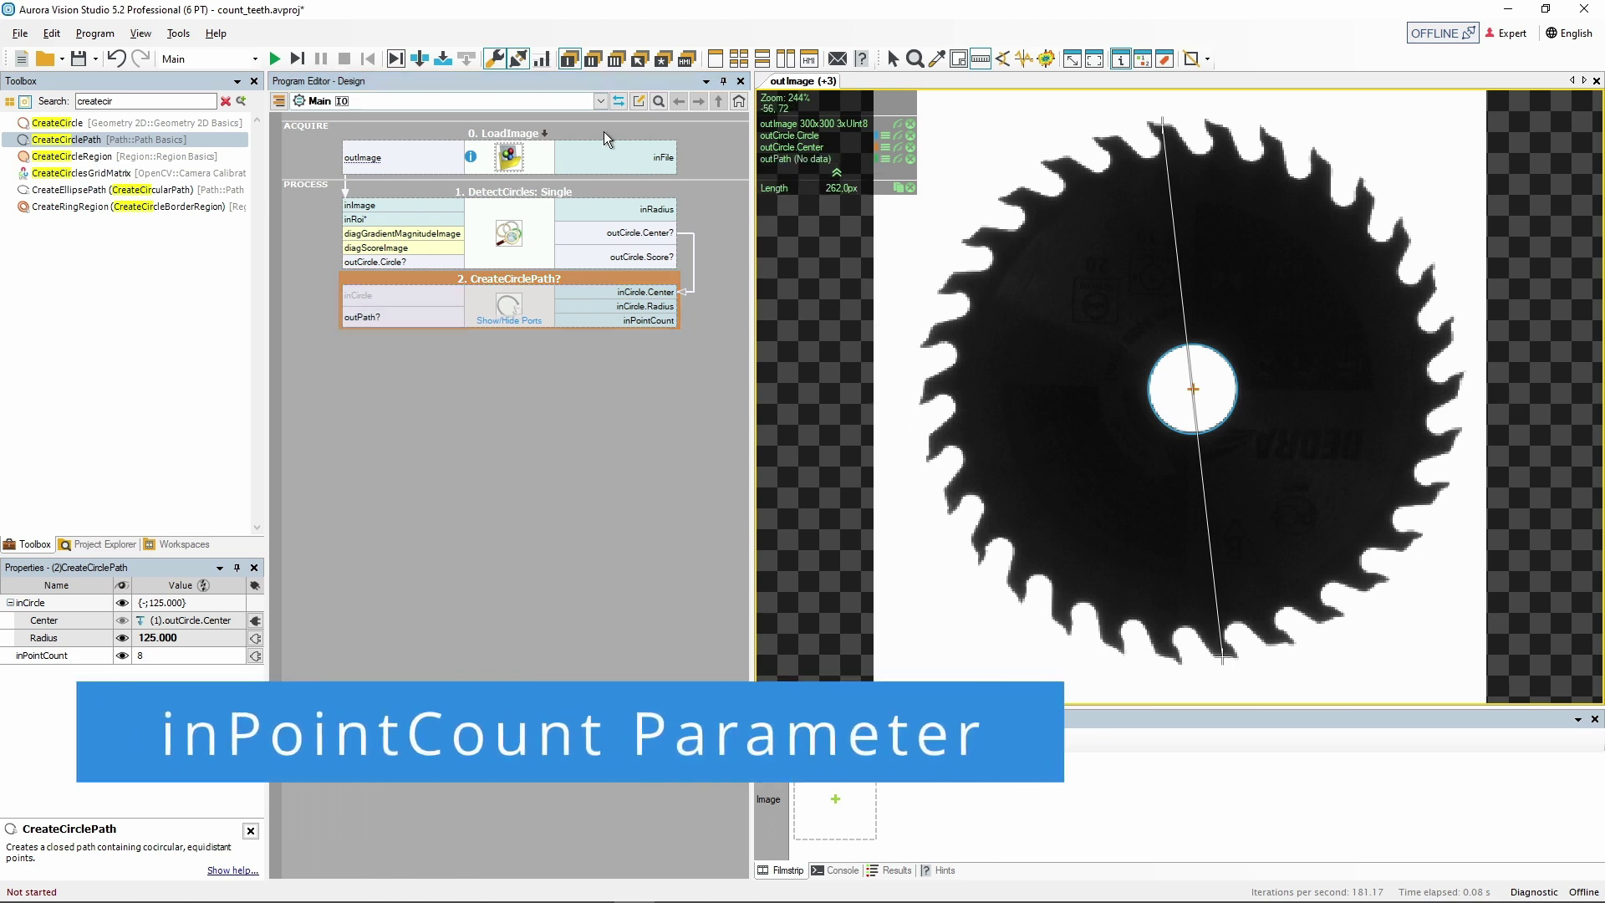
{"action": "left_click", "coordinate": [298, 57]}
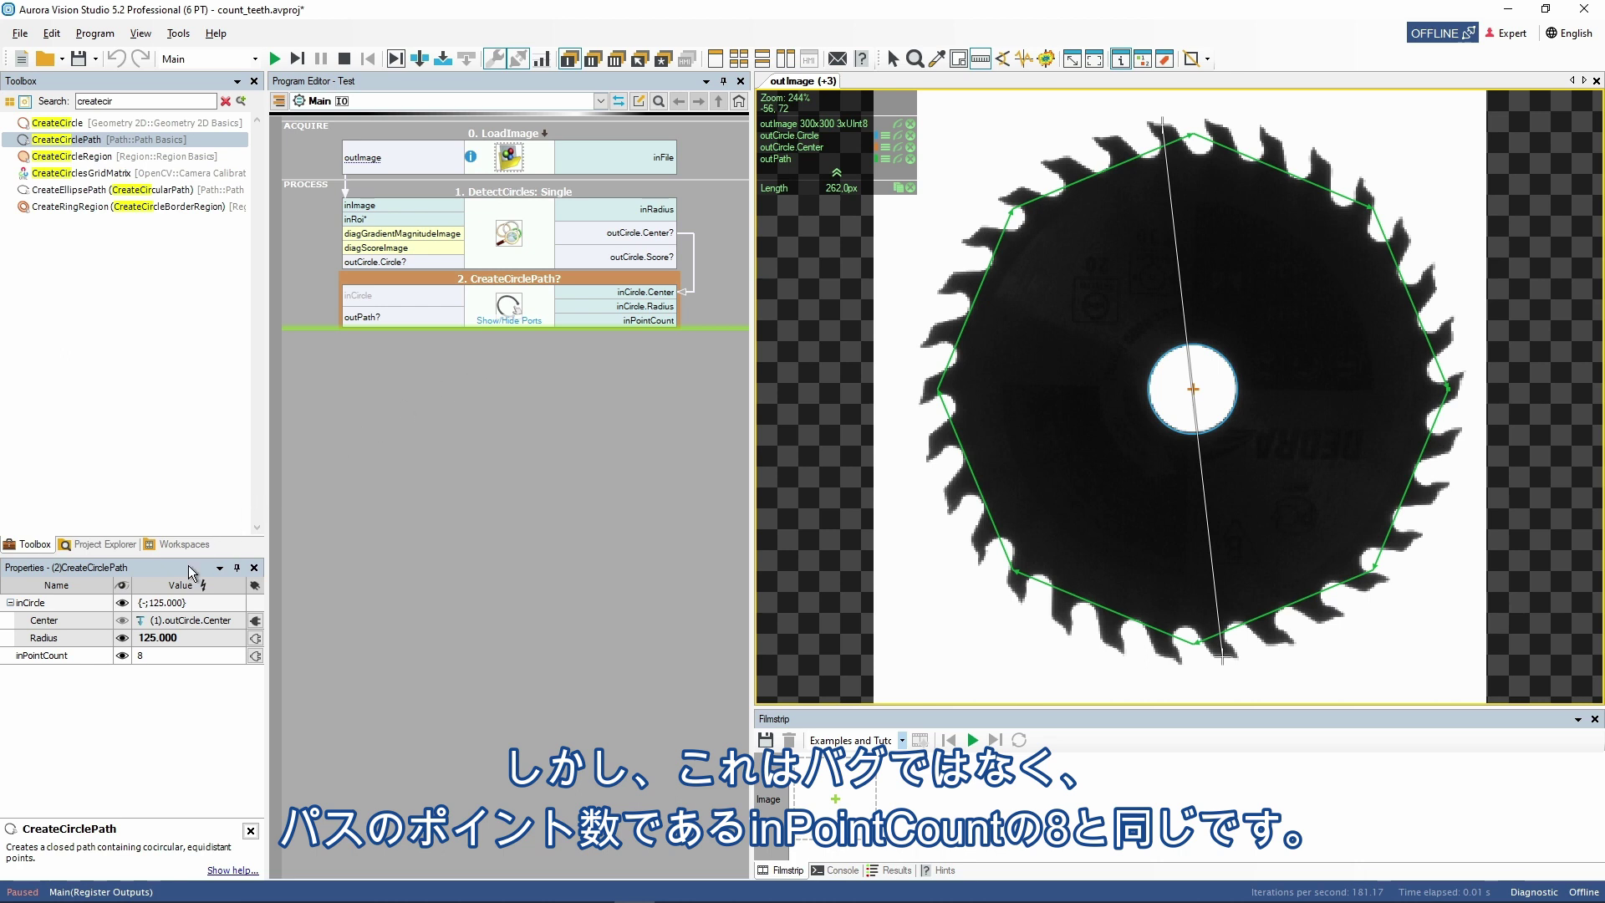
Set the inPointCount of CreateCirclePath to 40
{"action": "left_click", "coordinate": [66, 657]}
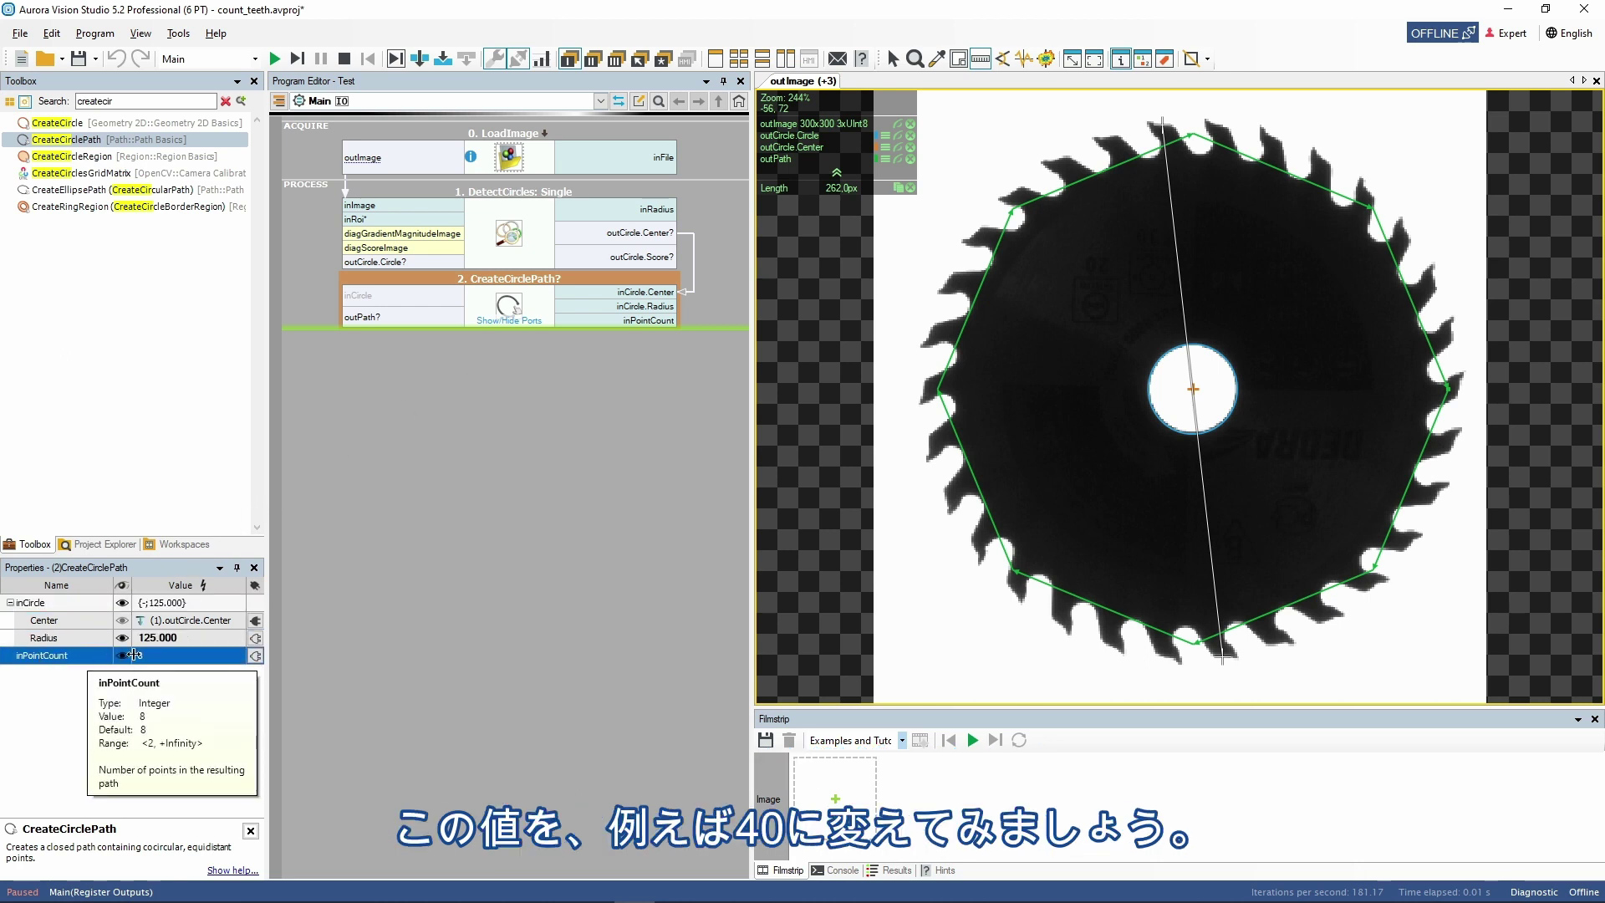
{"action": "left_click", "coordinate": [166, 655]}
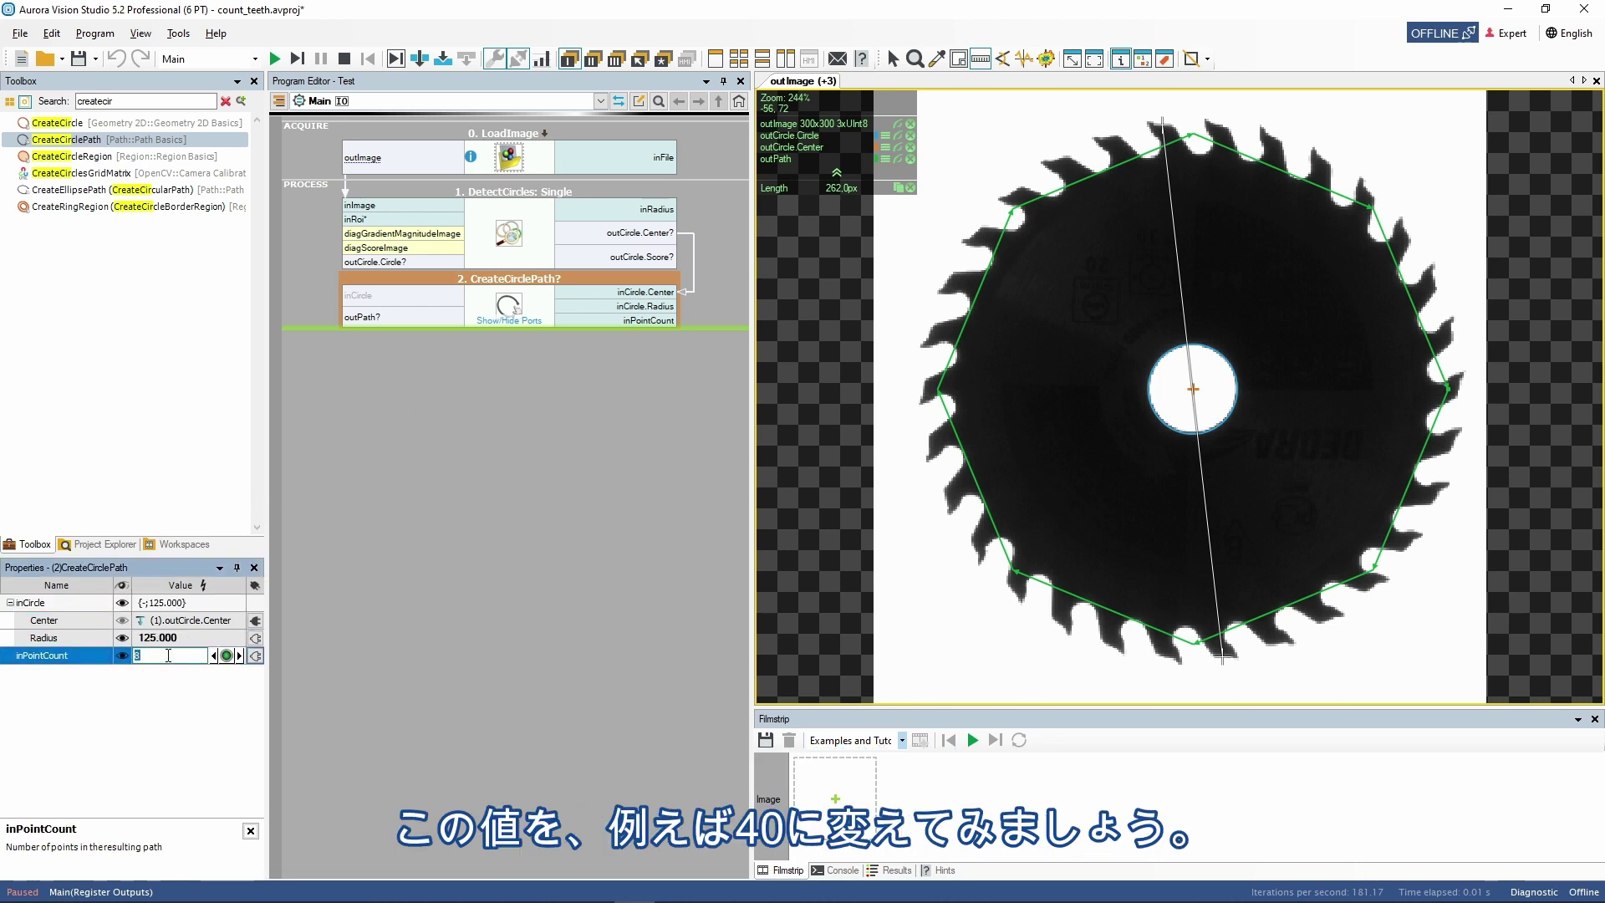
{"action": "type", "text": "40"}
{"action": "key", "text": "Return"}
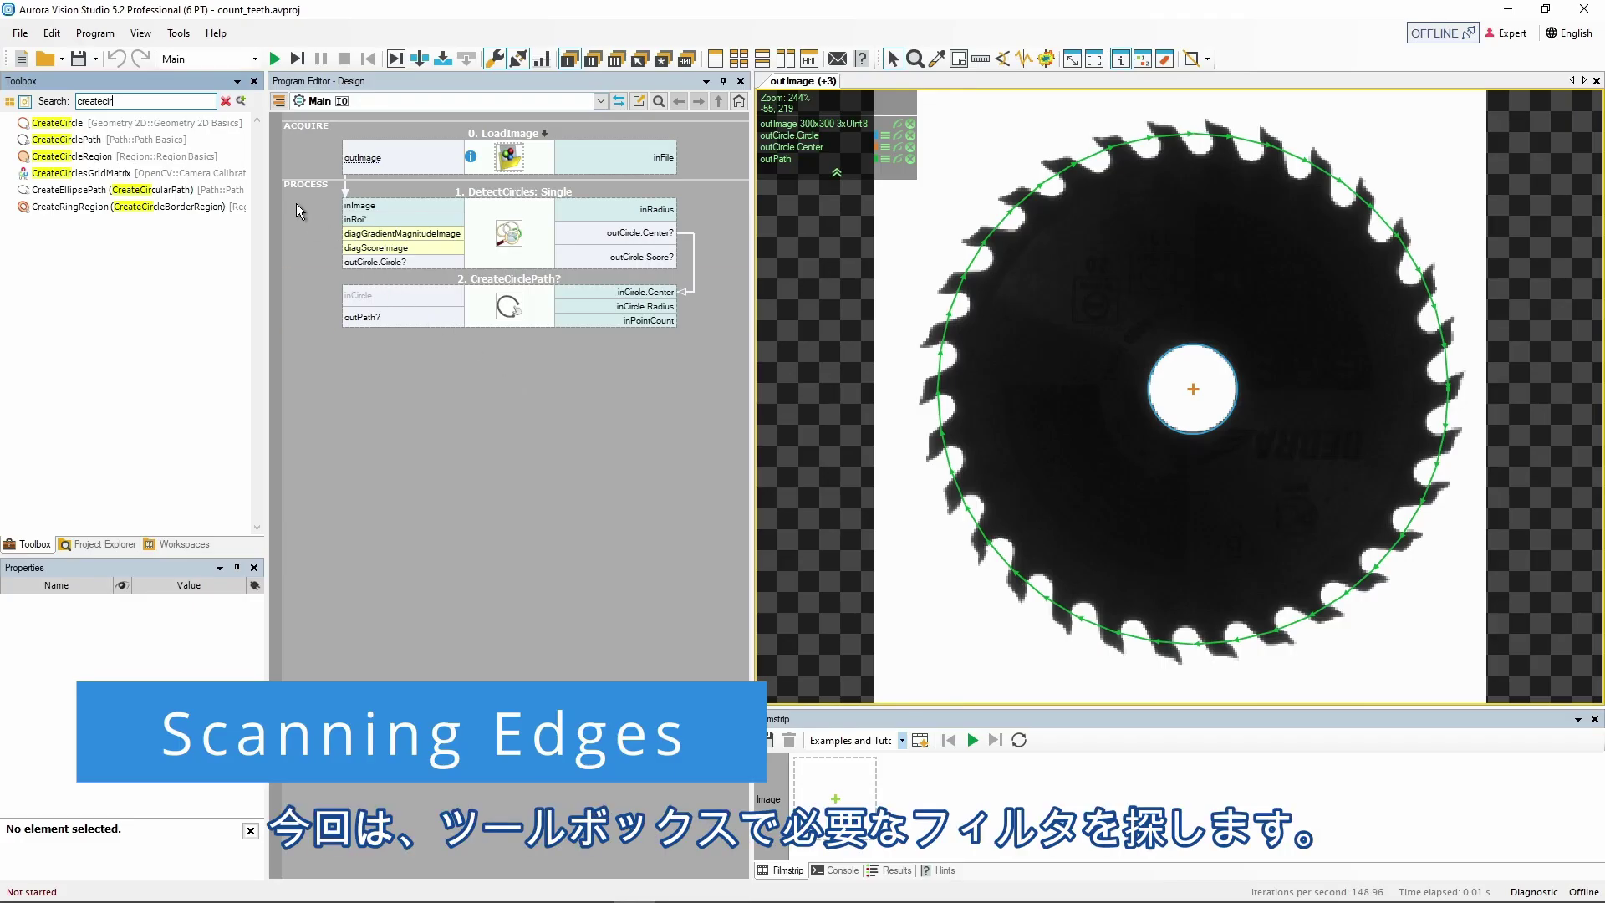
Add the Scan Edges 1D tool from the Computer Vision 2D category below CreateCirclePath, using the Scan Stripes Multiple variant
{"action": "left_click", "coordinate": [11, 102]}
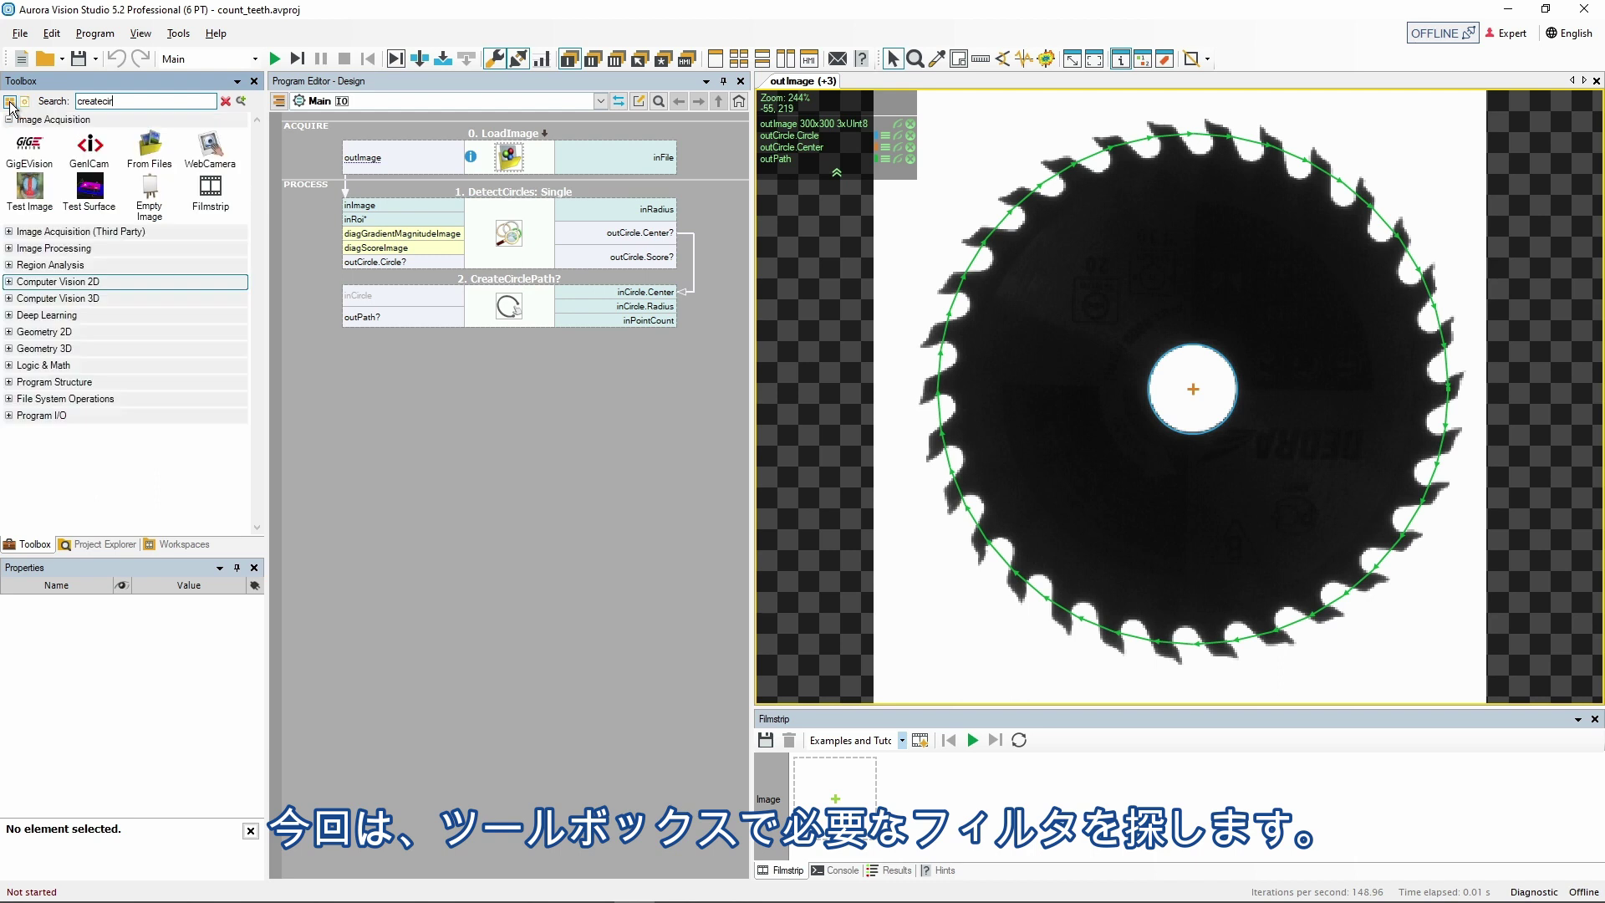
{"action": "left_click", "coordinate": [50, 284]}
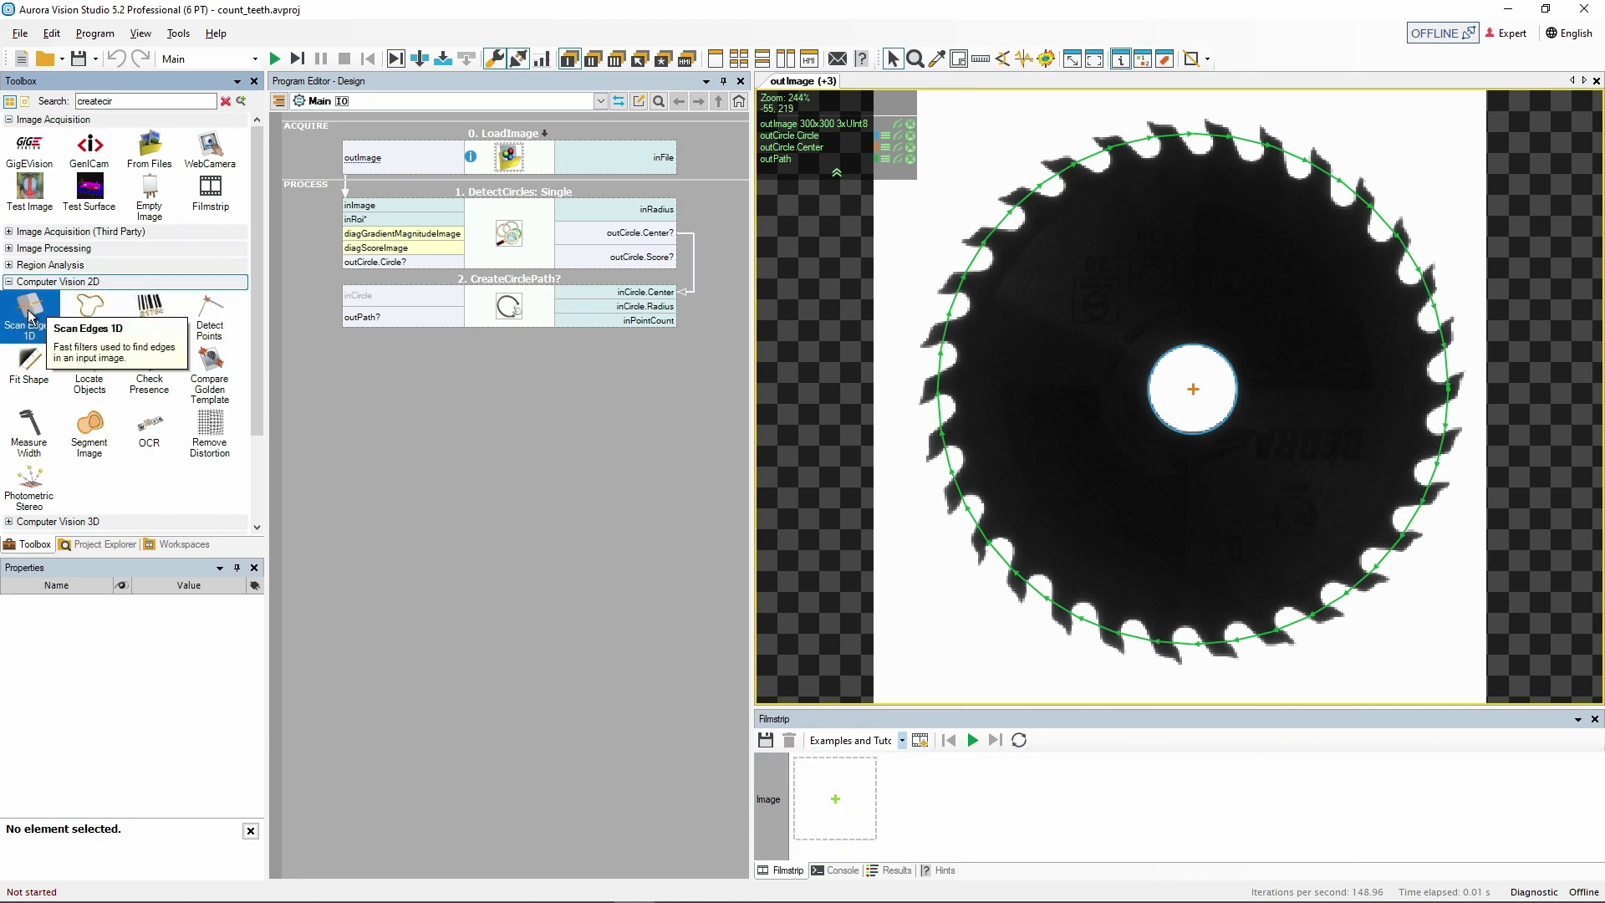
{"action": "left_click_drag", "start_coordinate": [30, 316], "coordinate": [525, 389]}
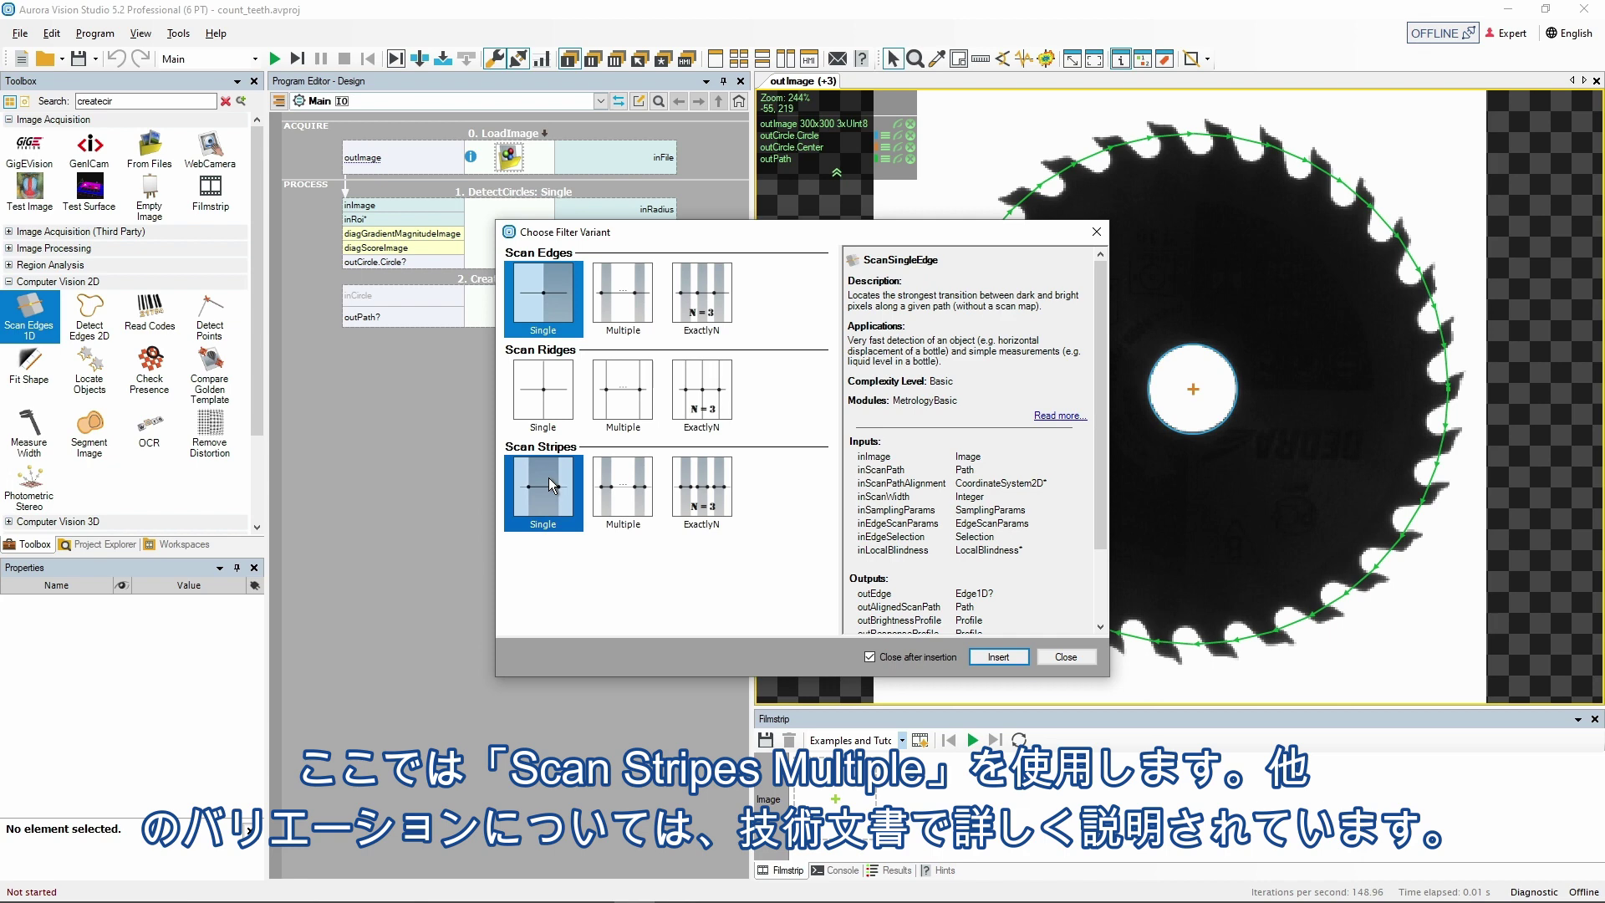
{"action": "left_click", "coordinate": [626, 489]}
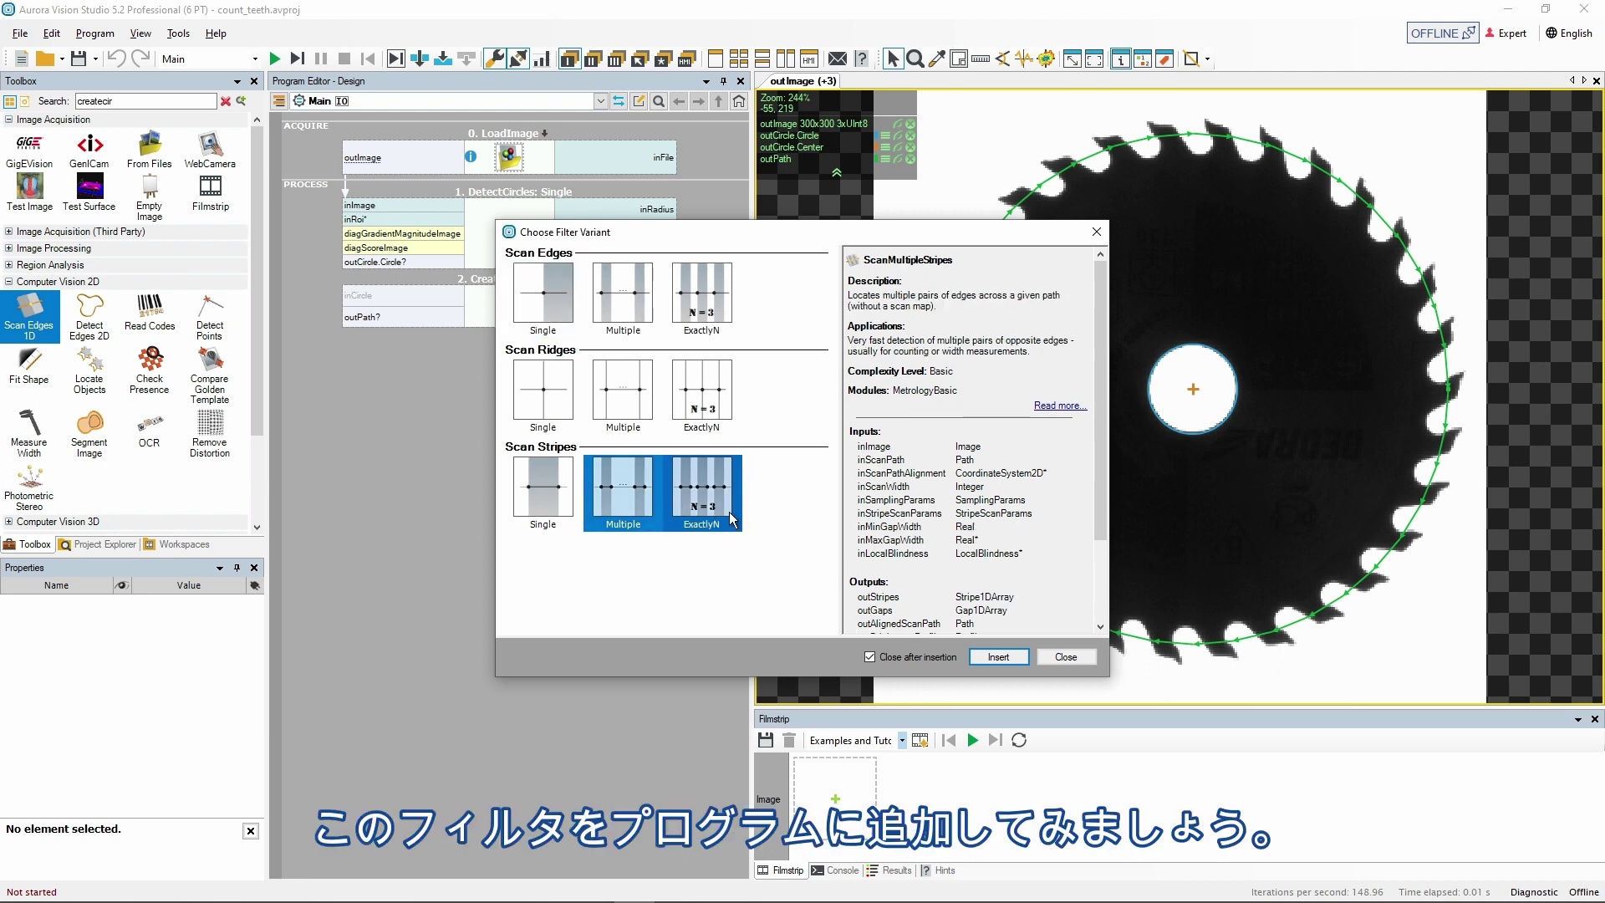
{"action": "left_click", "coordinate": [1000, 657]}
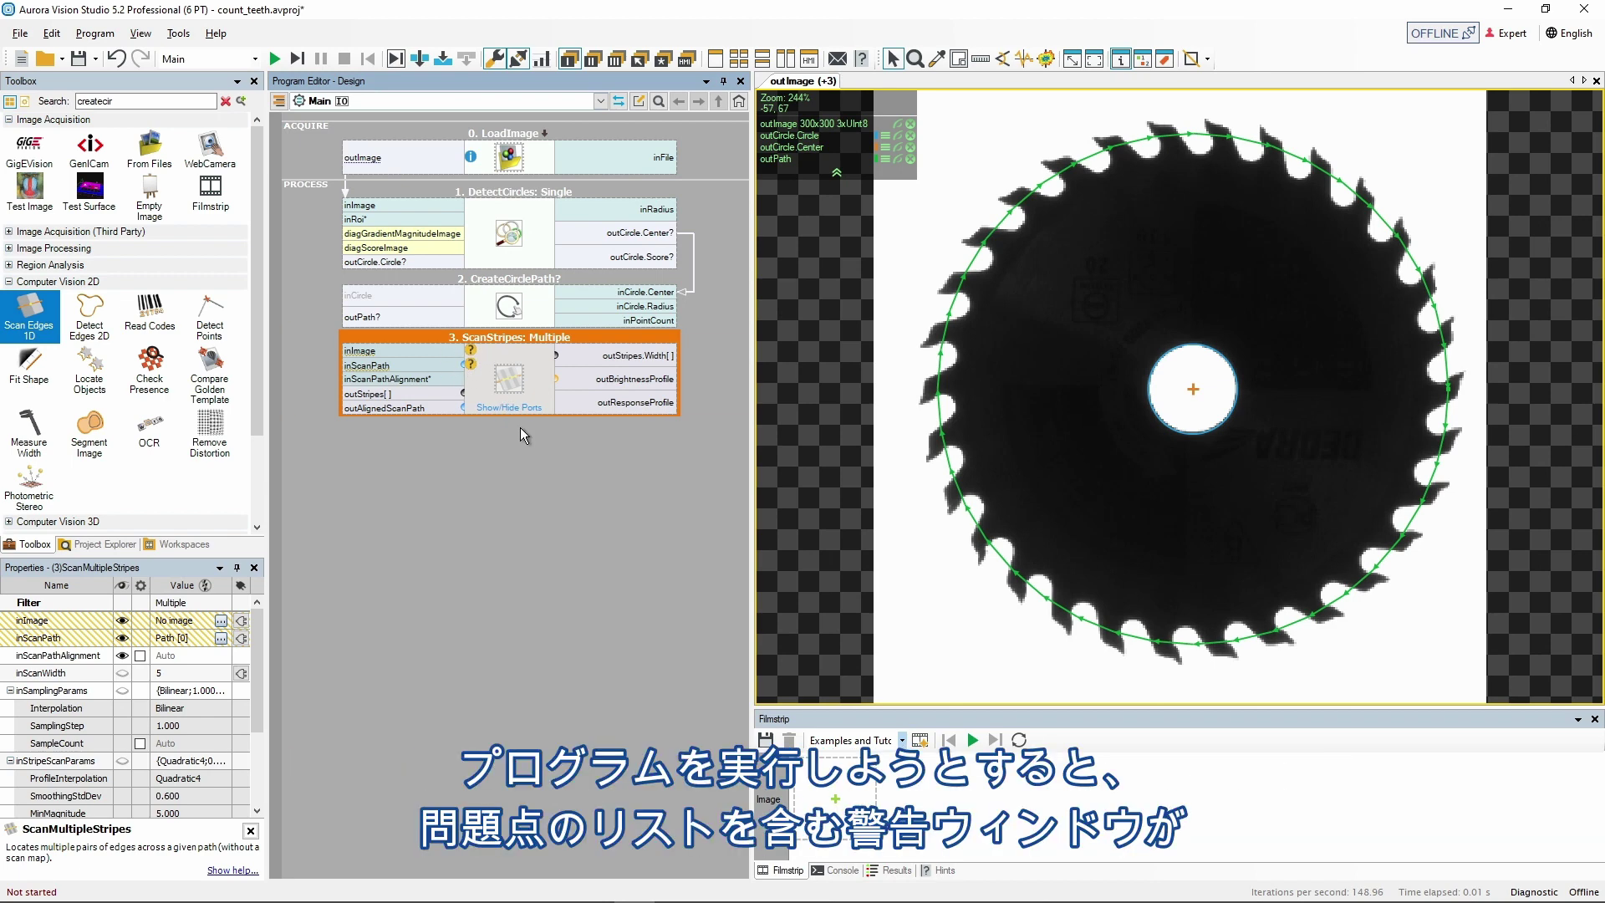
Try to run one program iteration to view the list of program issues, and close it without executing
{"action": "left_click", "coordinate": [296, 59]}
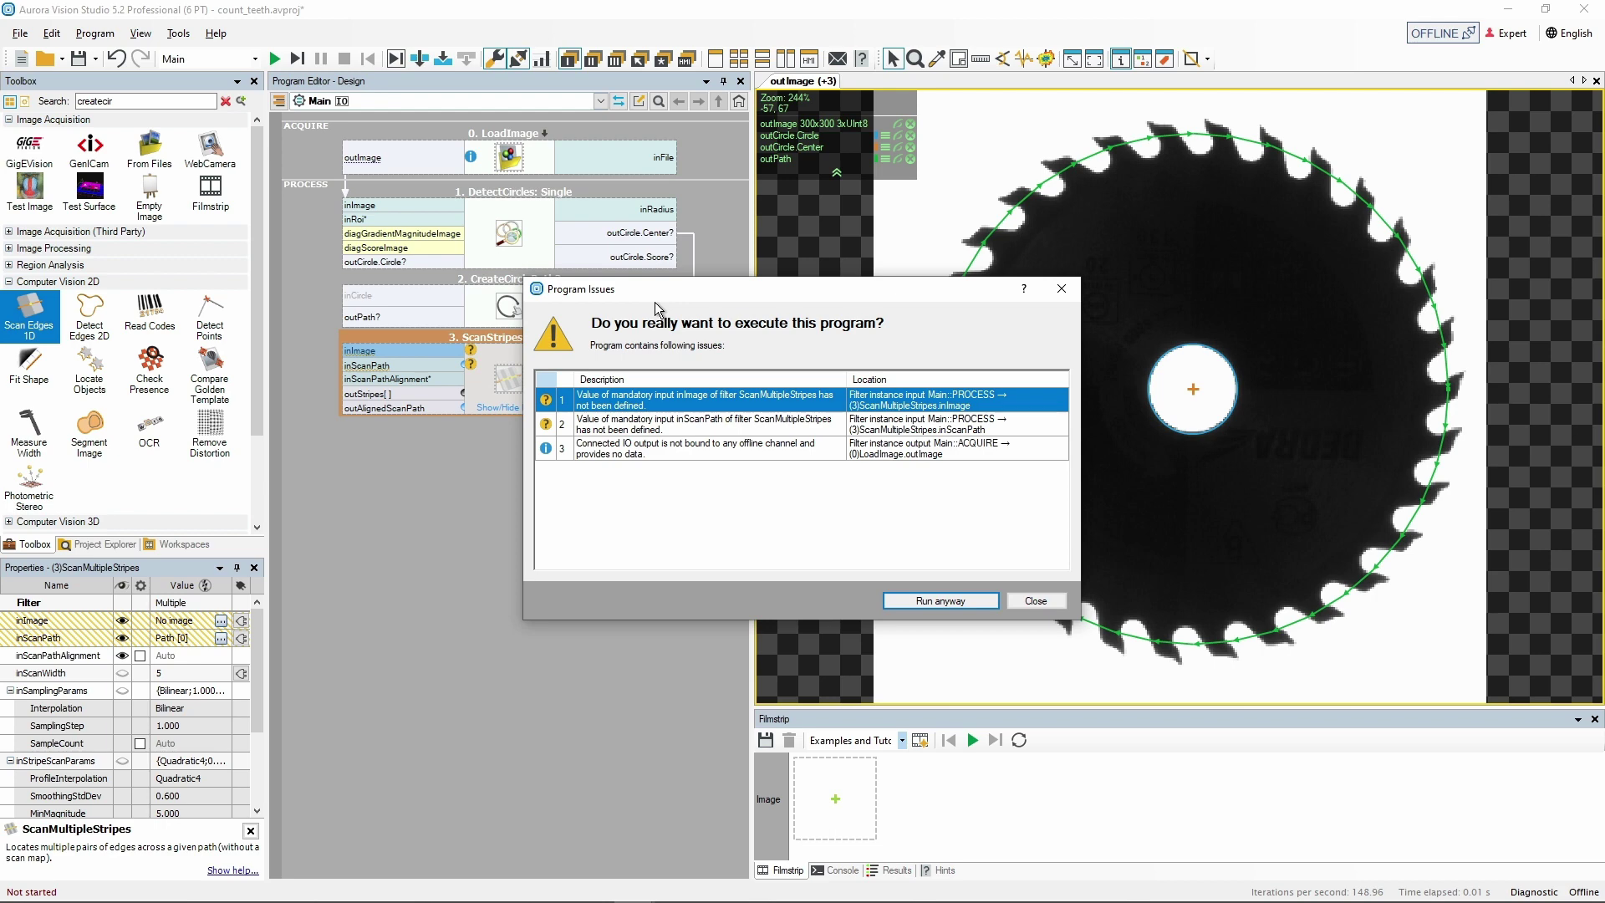
{"action": "left_click", "coordinate": [1035, 600]}
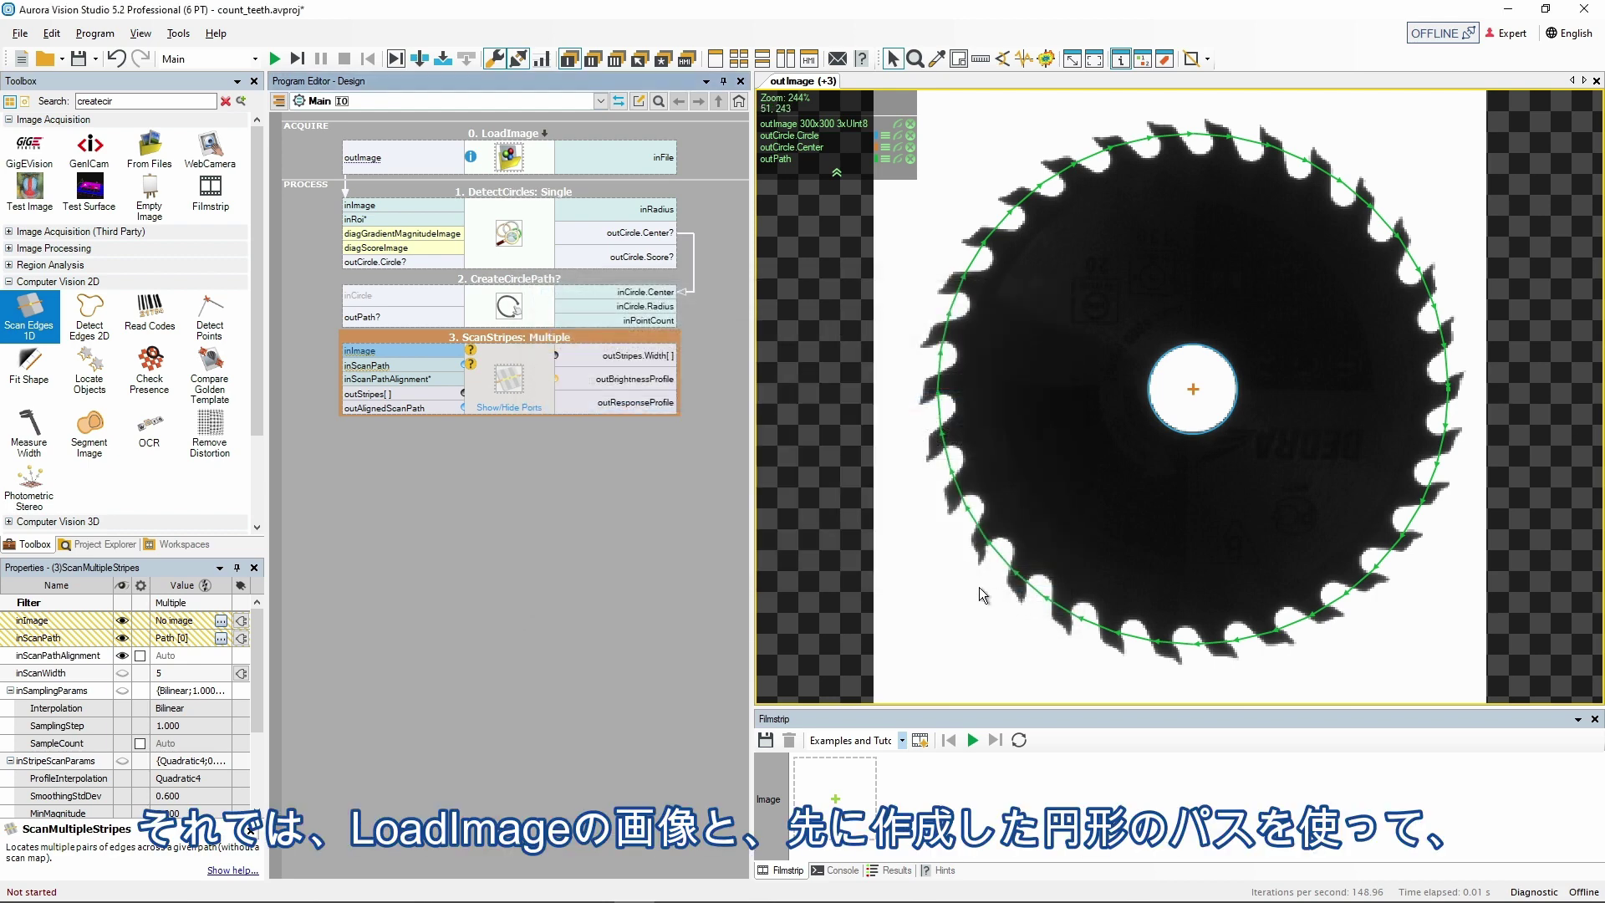
Connect LoadImage's outImage to the inImage input of ScanStripes and CreateCirclePath's outPath to its inScanPath input
{"action": "left_click", "coordinate": [516, 443]}
{"action": "left_click", "coordinate": [326, 157]}
{"action": "left_click_drag", "start_coordinate": [326, 158], "coordinate": [344, 366]}
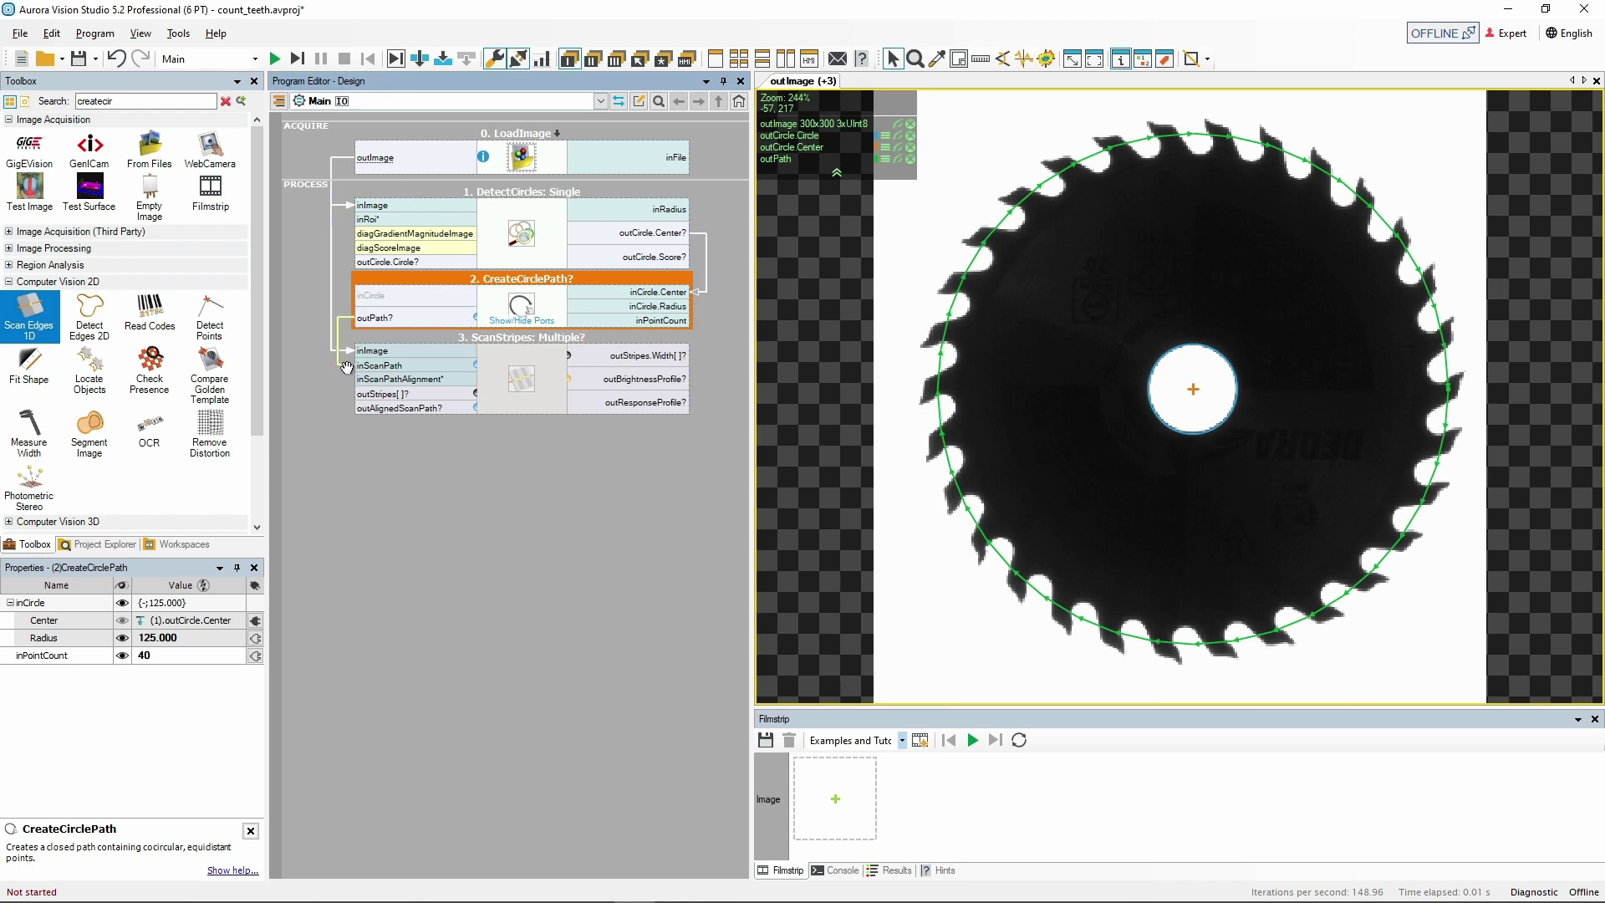
Examine the input parameters of ScanStripes, including the gap widths, SmoothingStdDev and StripePolarity
{"action": "left_click", "coordinate": [493, 408]}
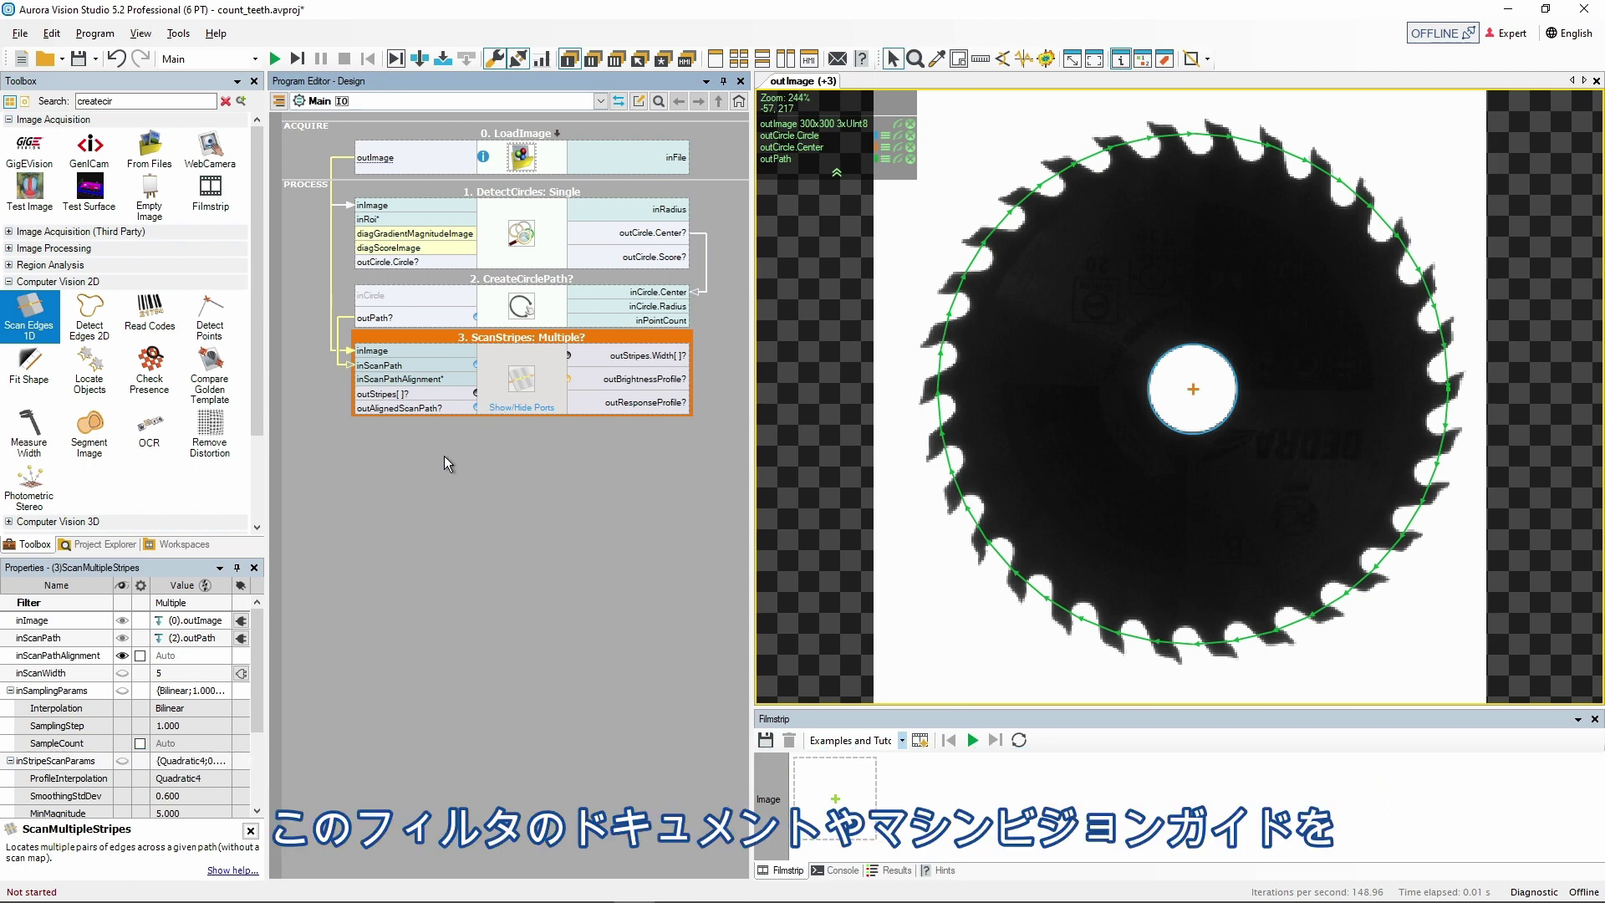
{"action": "scroll", "coordinate": [213, 627], "scroll_direction": "down", "scroll_amount": 1}
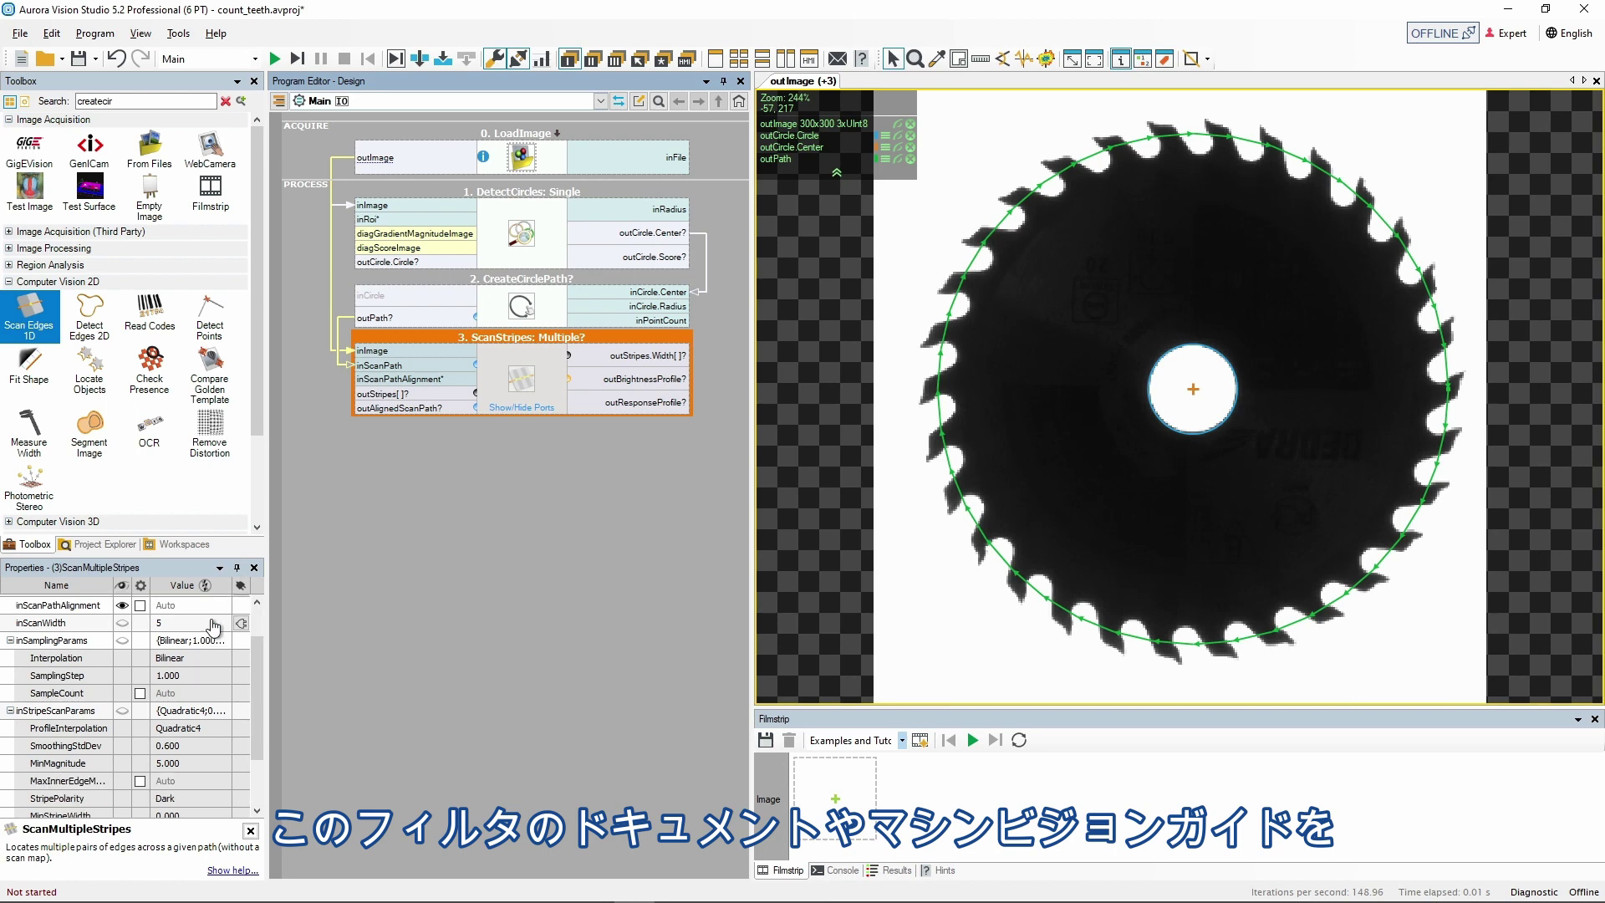
{"action": "scroll", "coordinate": [213, 627], "scroll_direction": "down", "scroll_amount": 2}
{"action": "left_click", "coordinate": [198, 794]}
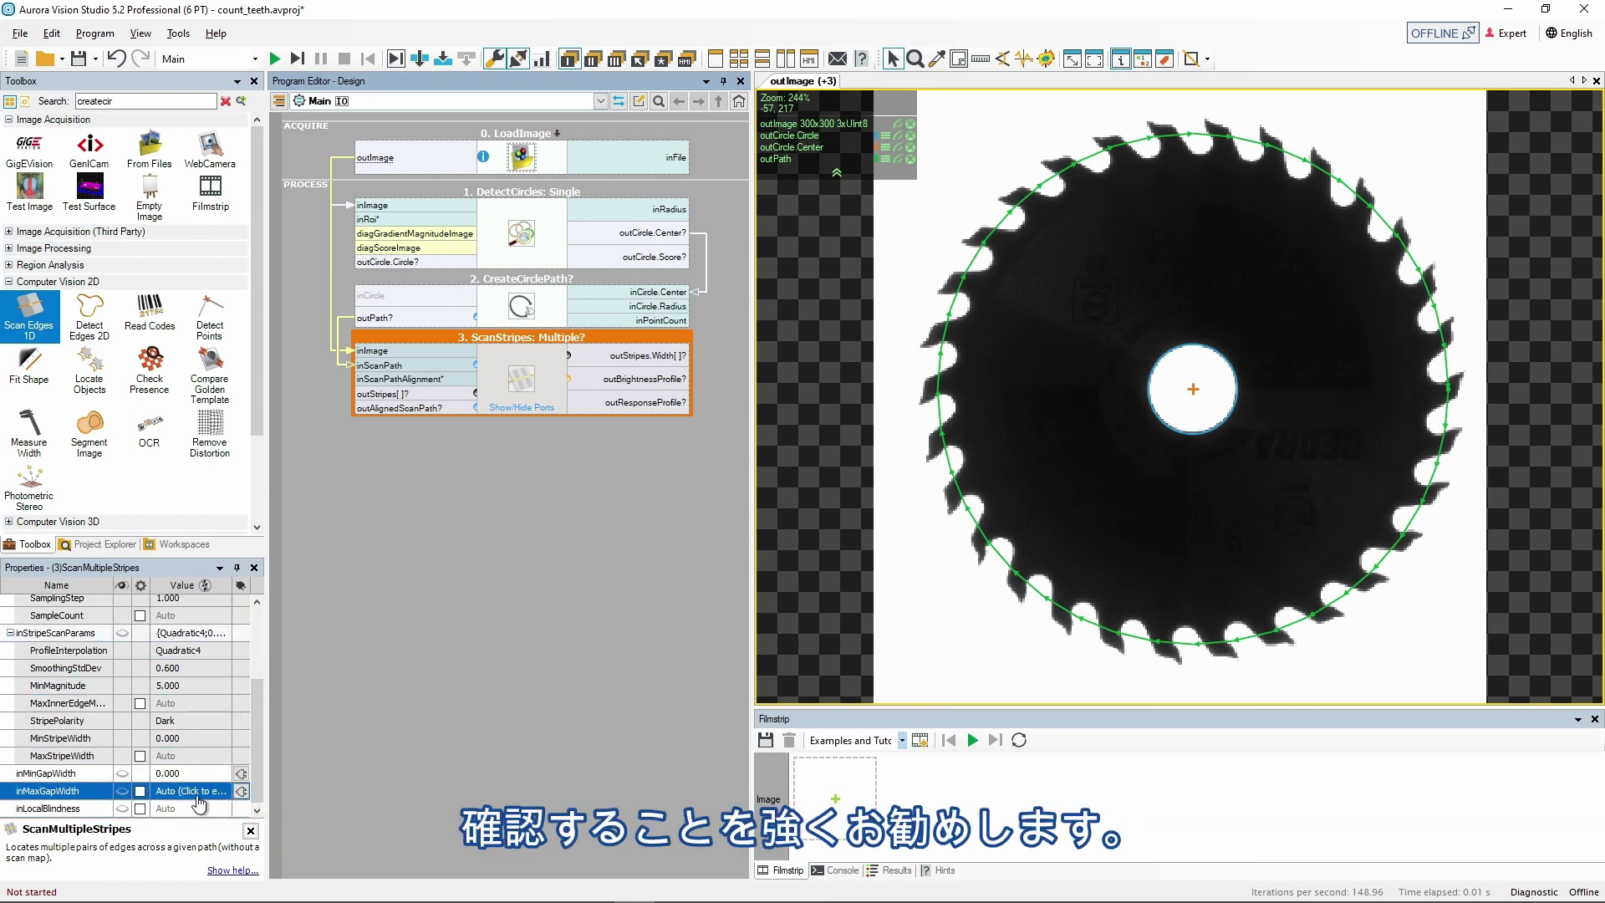
{"action": "scroll", "coordinate": [198, 752], "scroll_direction": "up", "scroll_amount": 3}
{"action": "left_click", "coordinate": [199, 620]}
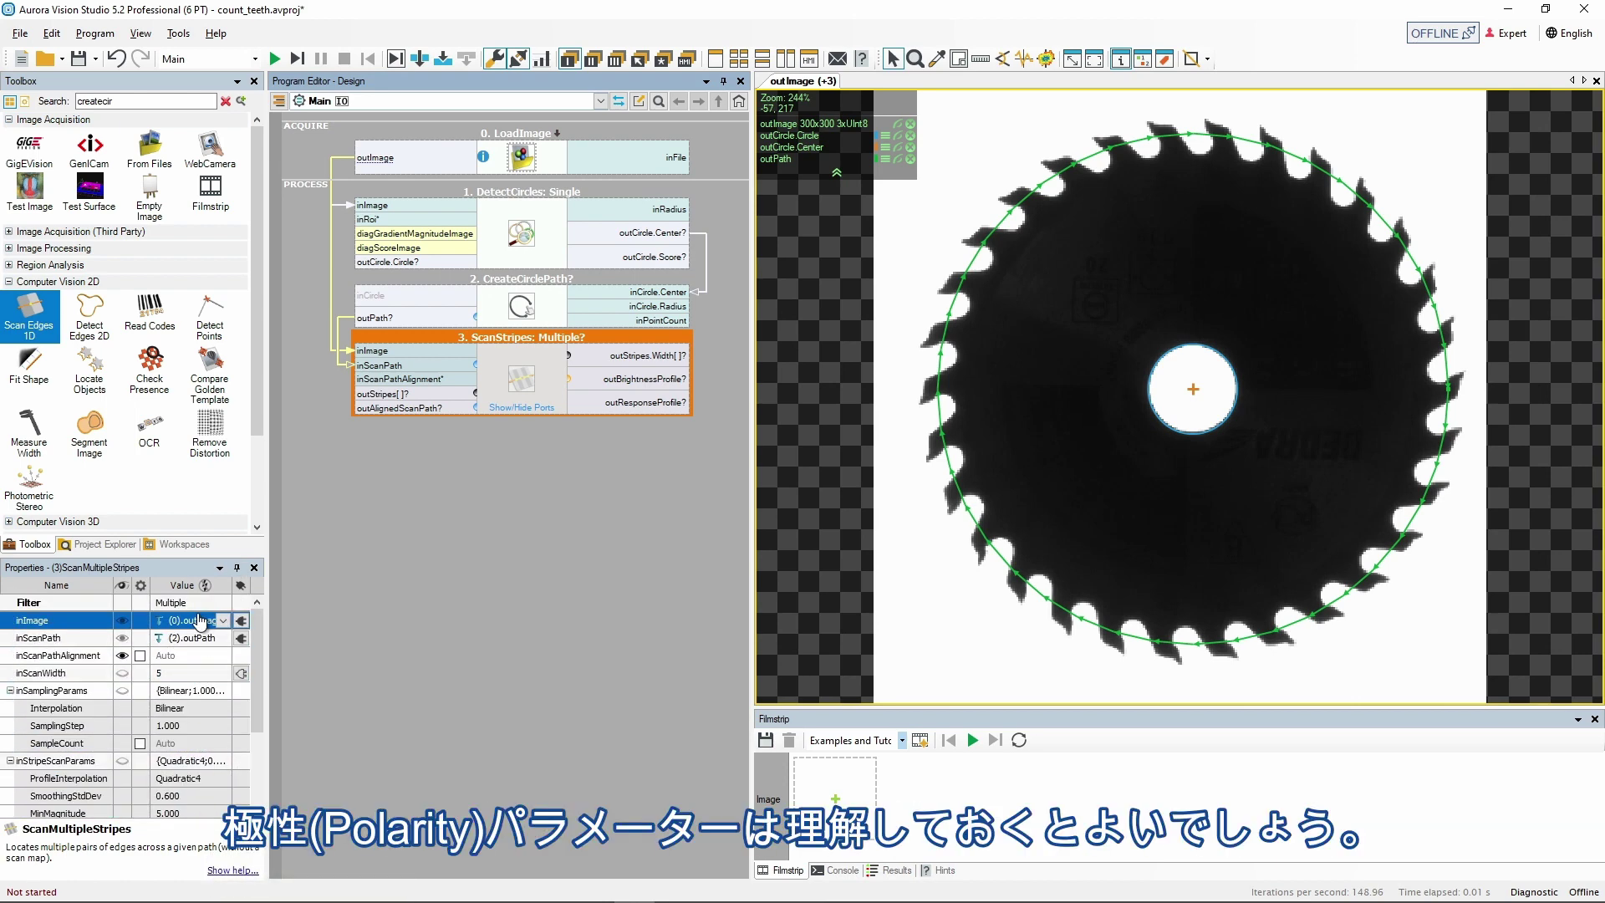
{"action": "scroll", "coordinate": [199, 621], "scroll_direction": "down", "scroll_amount": 3}
{"action": "left_click", "coordinate": [198, 632]}
{"action": "left_click", "coordinate": [192, 668]}
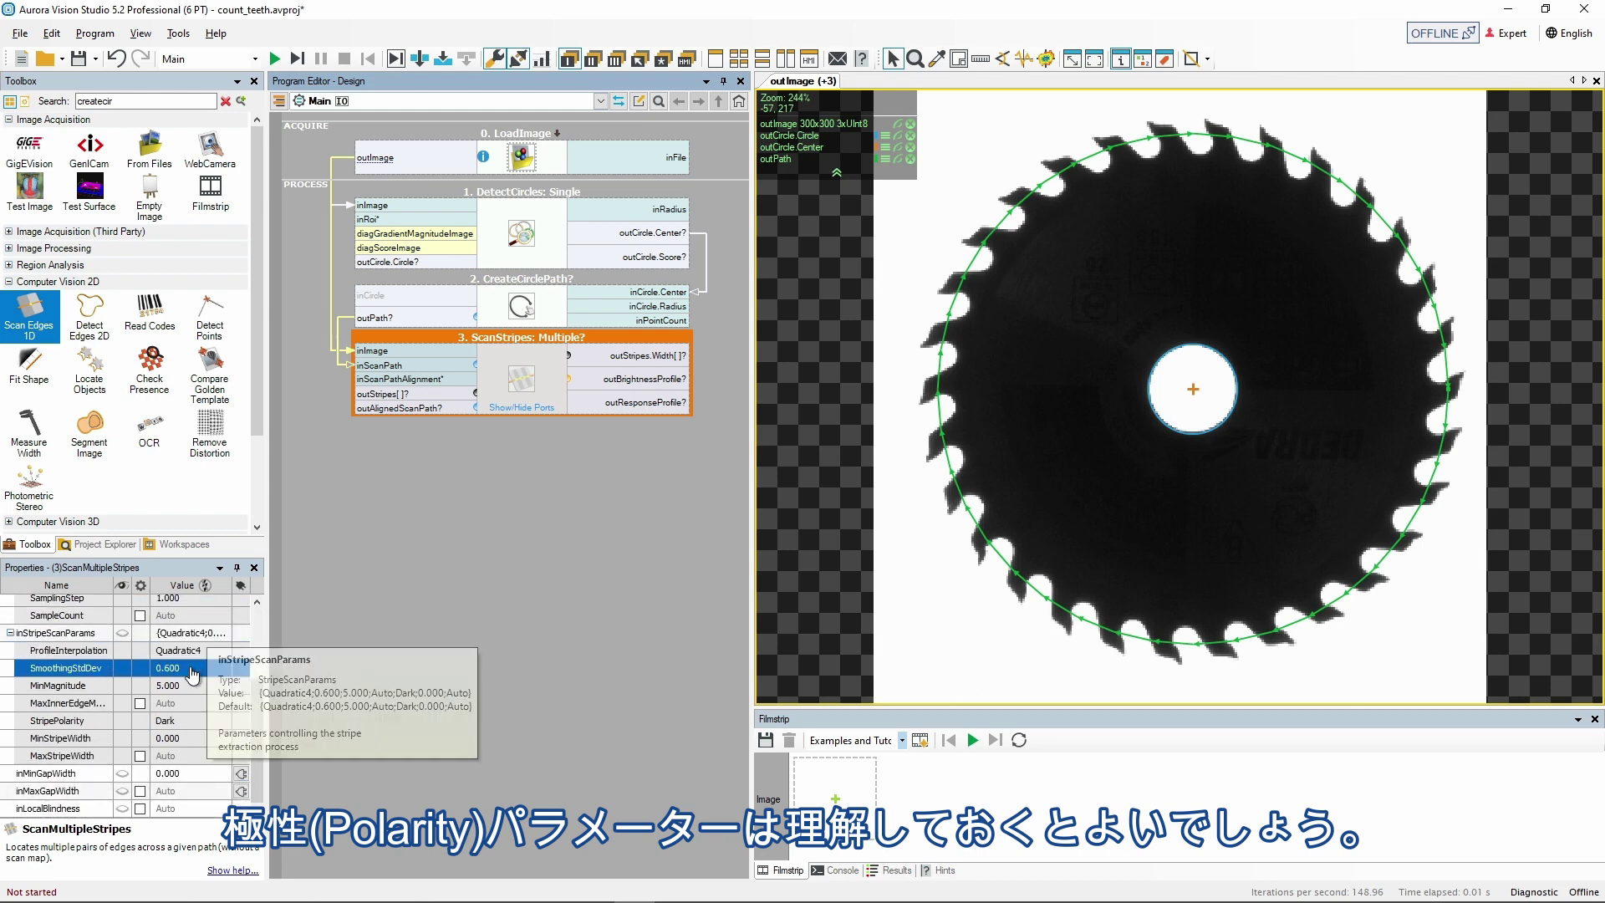
{"action": "left_click", "coordinate": [190, 721]}
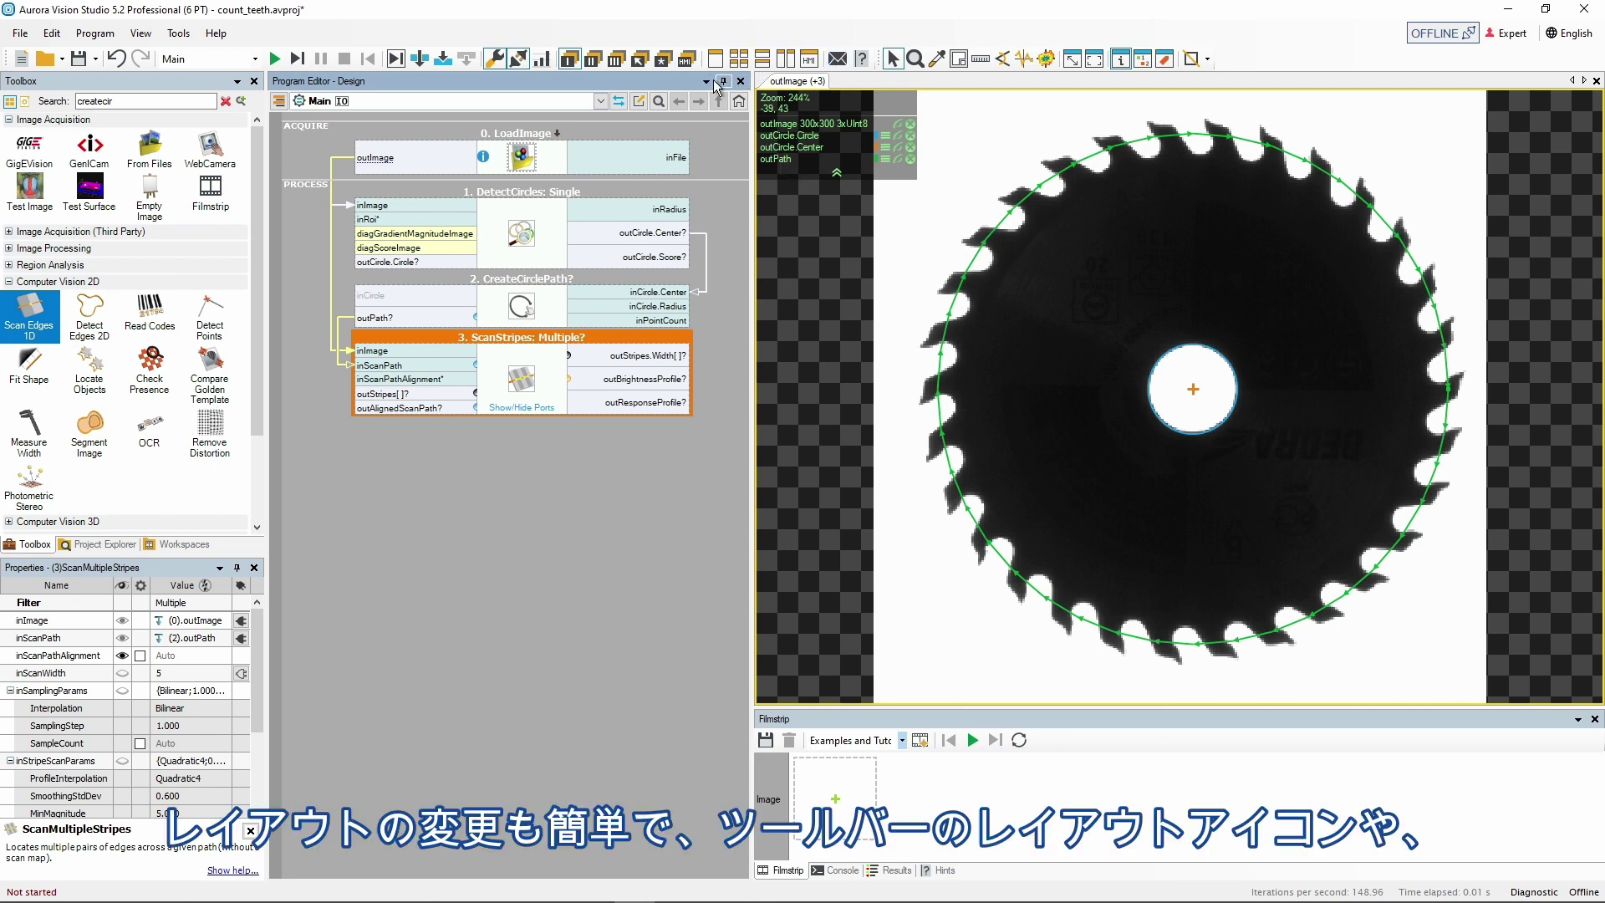
Split the image preview horizontally, enlarge its upper part, and split that upper view vertically
{"action": "right_click", "coordinate": [798, 82]}
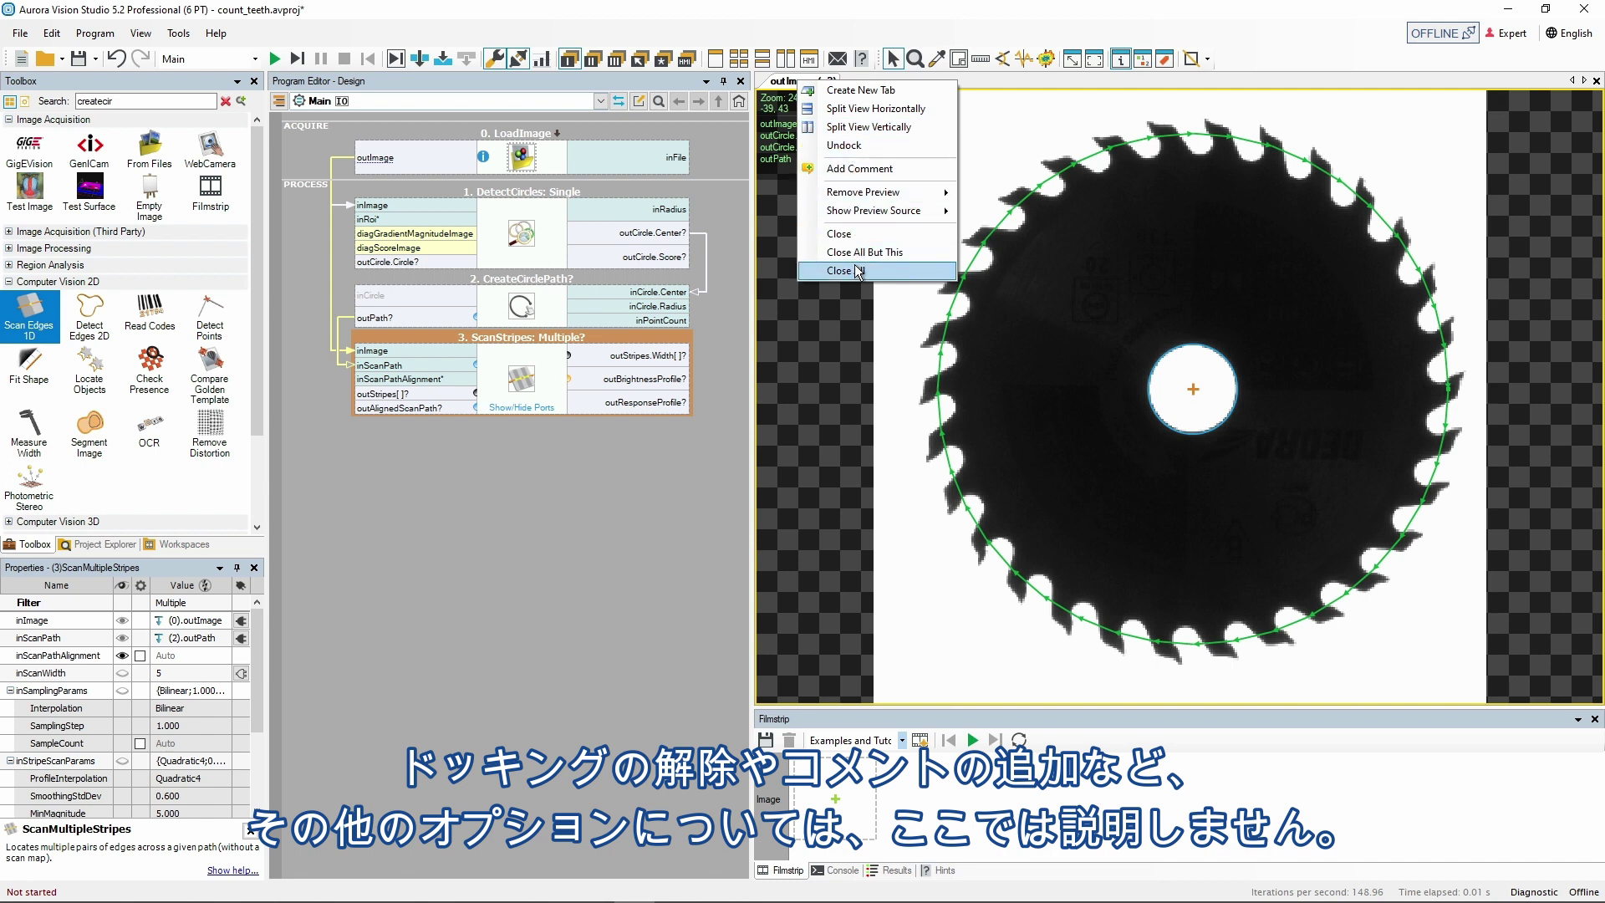
{"action": "left_click", "coordinate": [854, 109]}
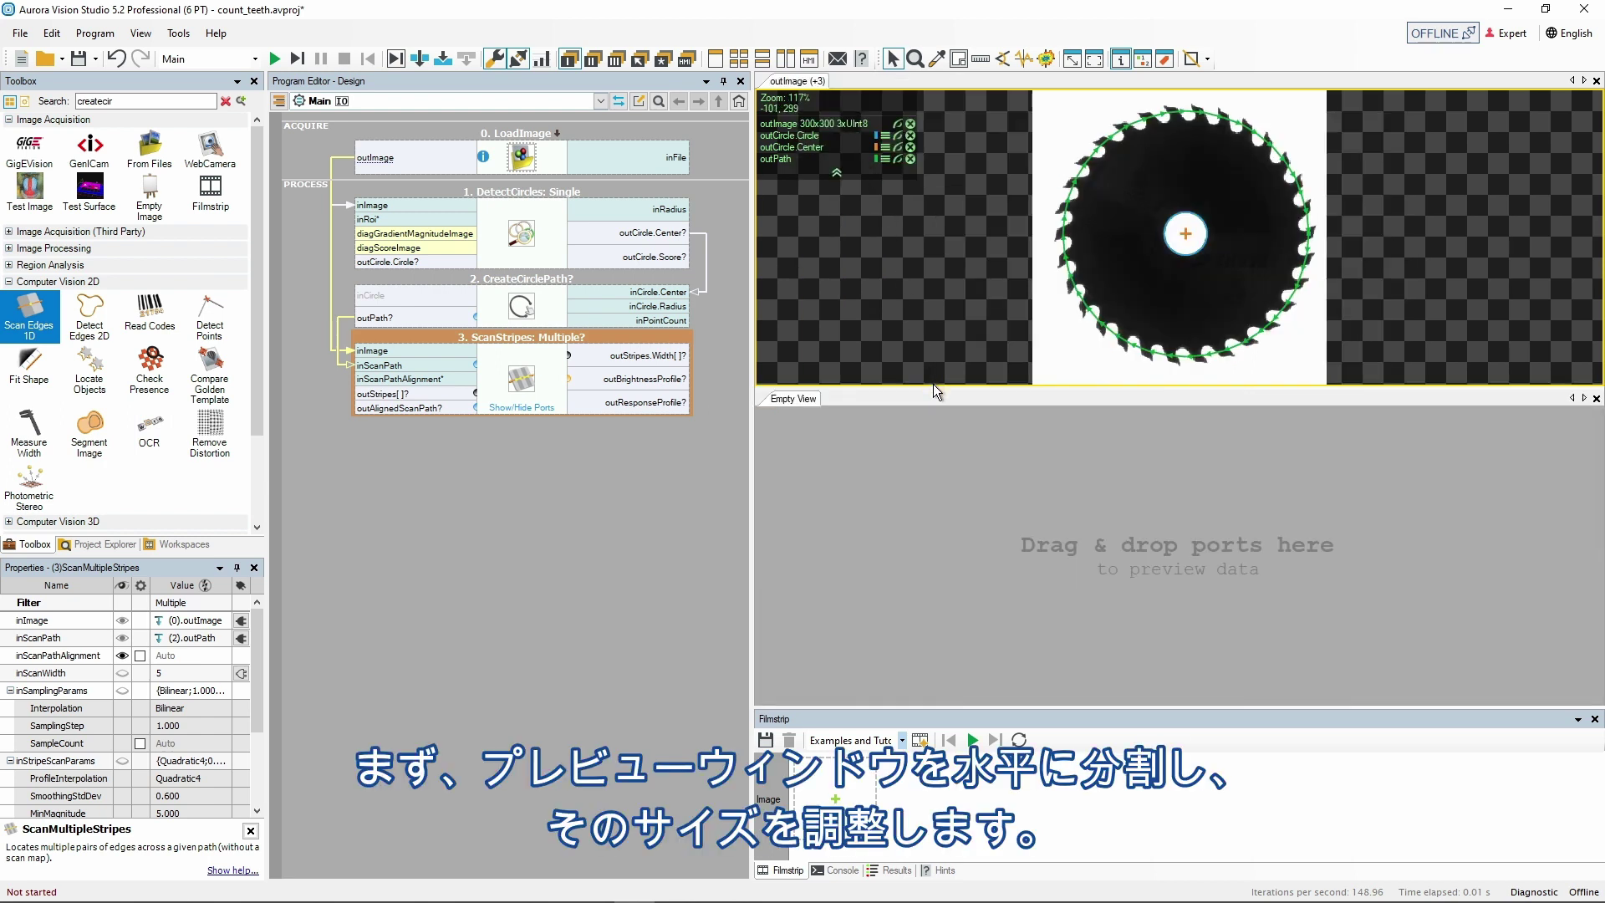
{"action": "left_click_drag", "start_coordinate": [937, 389], "coordinate": [951, 560]}
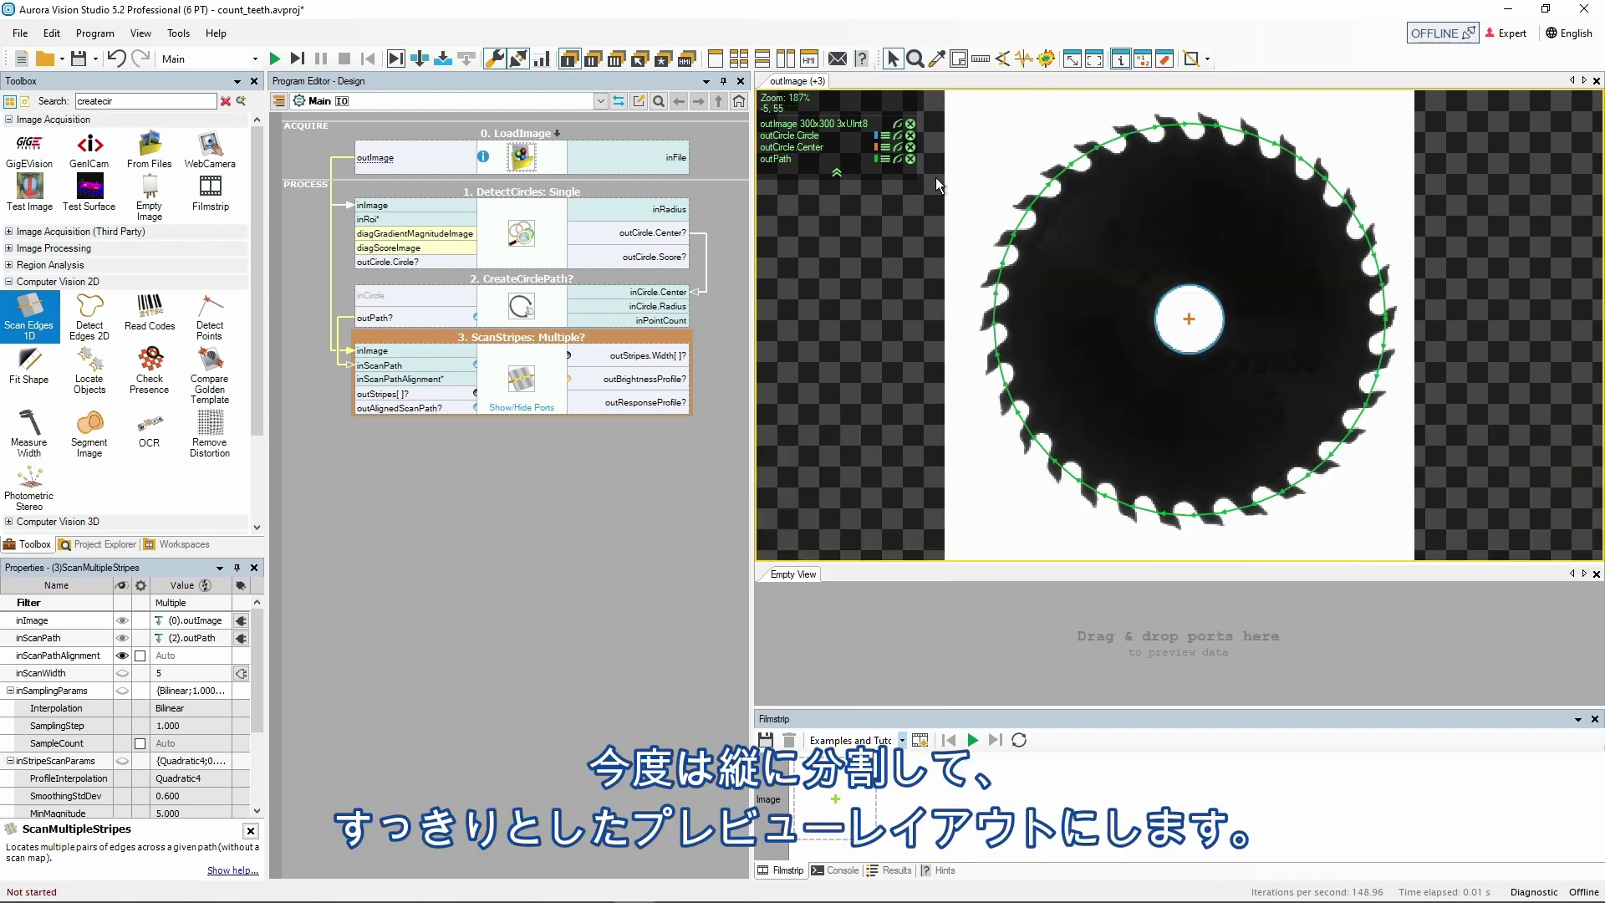
{"action": "right_click", "coordinate": [808, 83]}
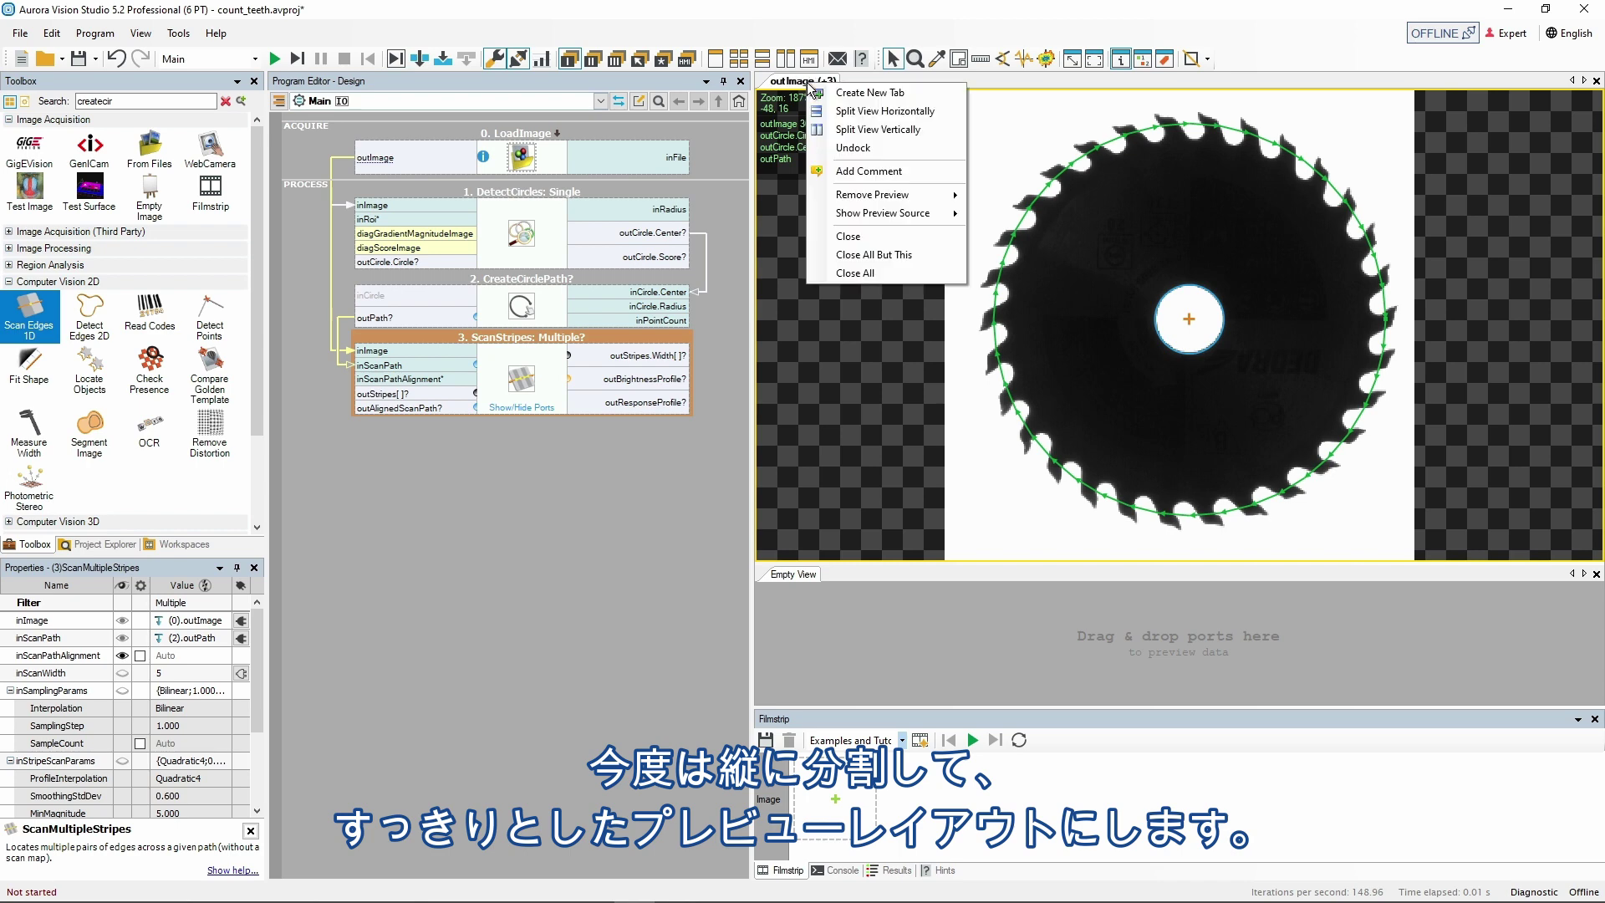
{"action": "left_click", "coordinate": [872, 130]}
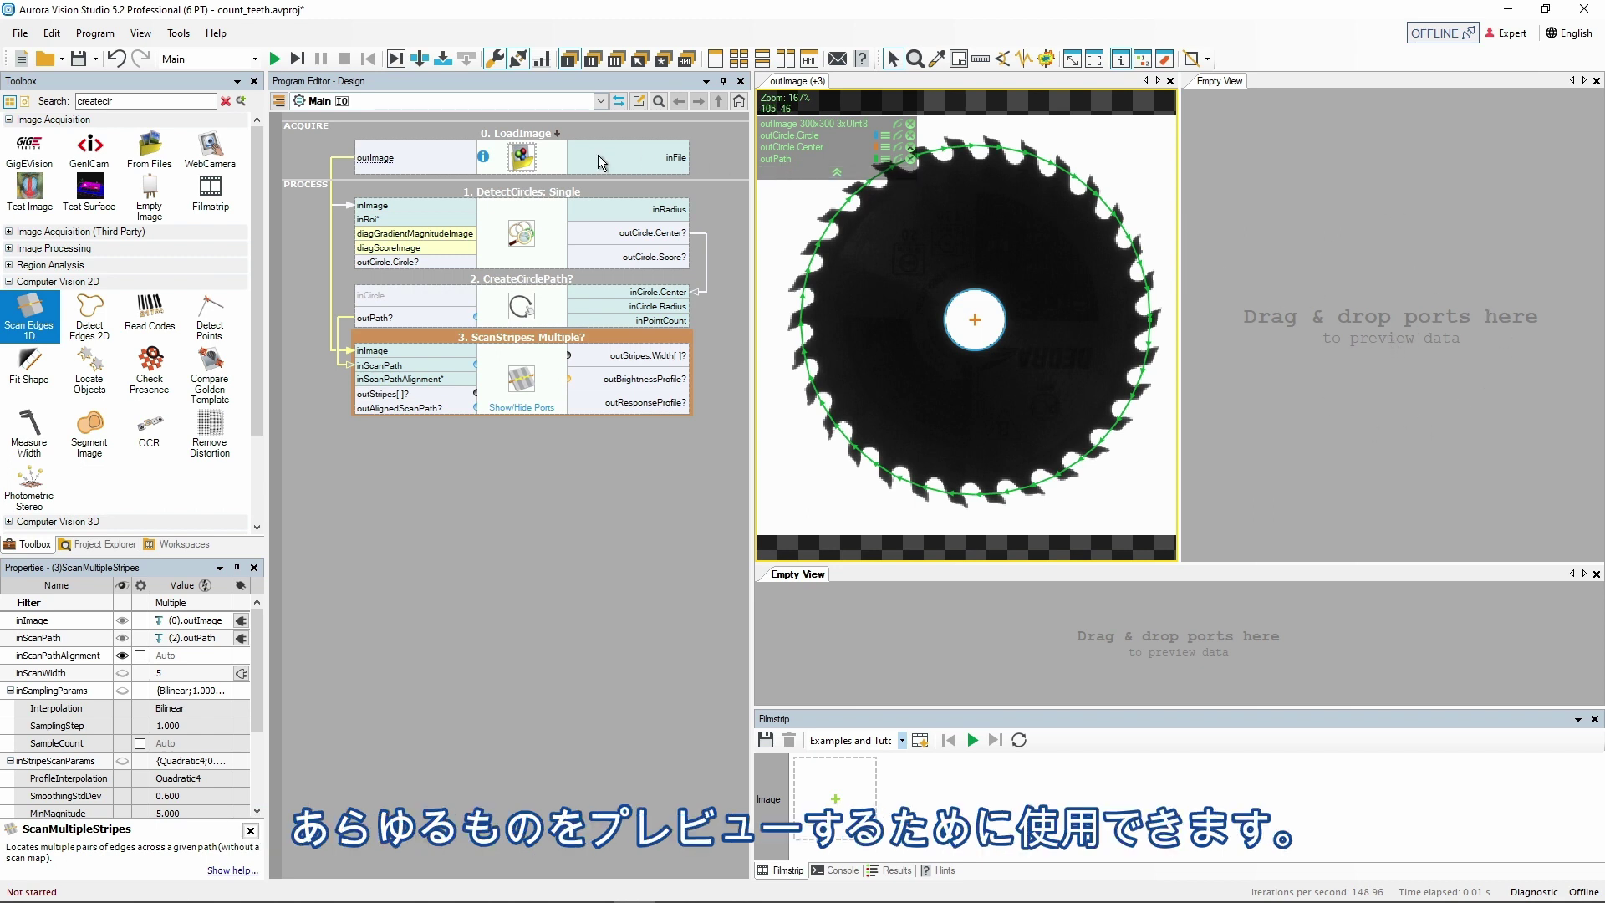
Preview LoadImage's outImage in the empty view beside the existing preview and overlay the outStripes output of ScanStripes on it
{"action": "left_click_drag", "start_coordinate": [422, 153], "coordinate": [1284, 331]}
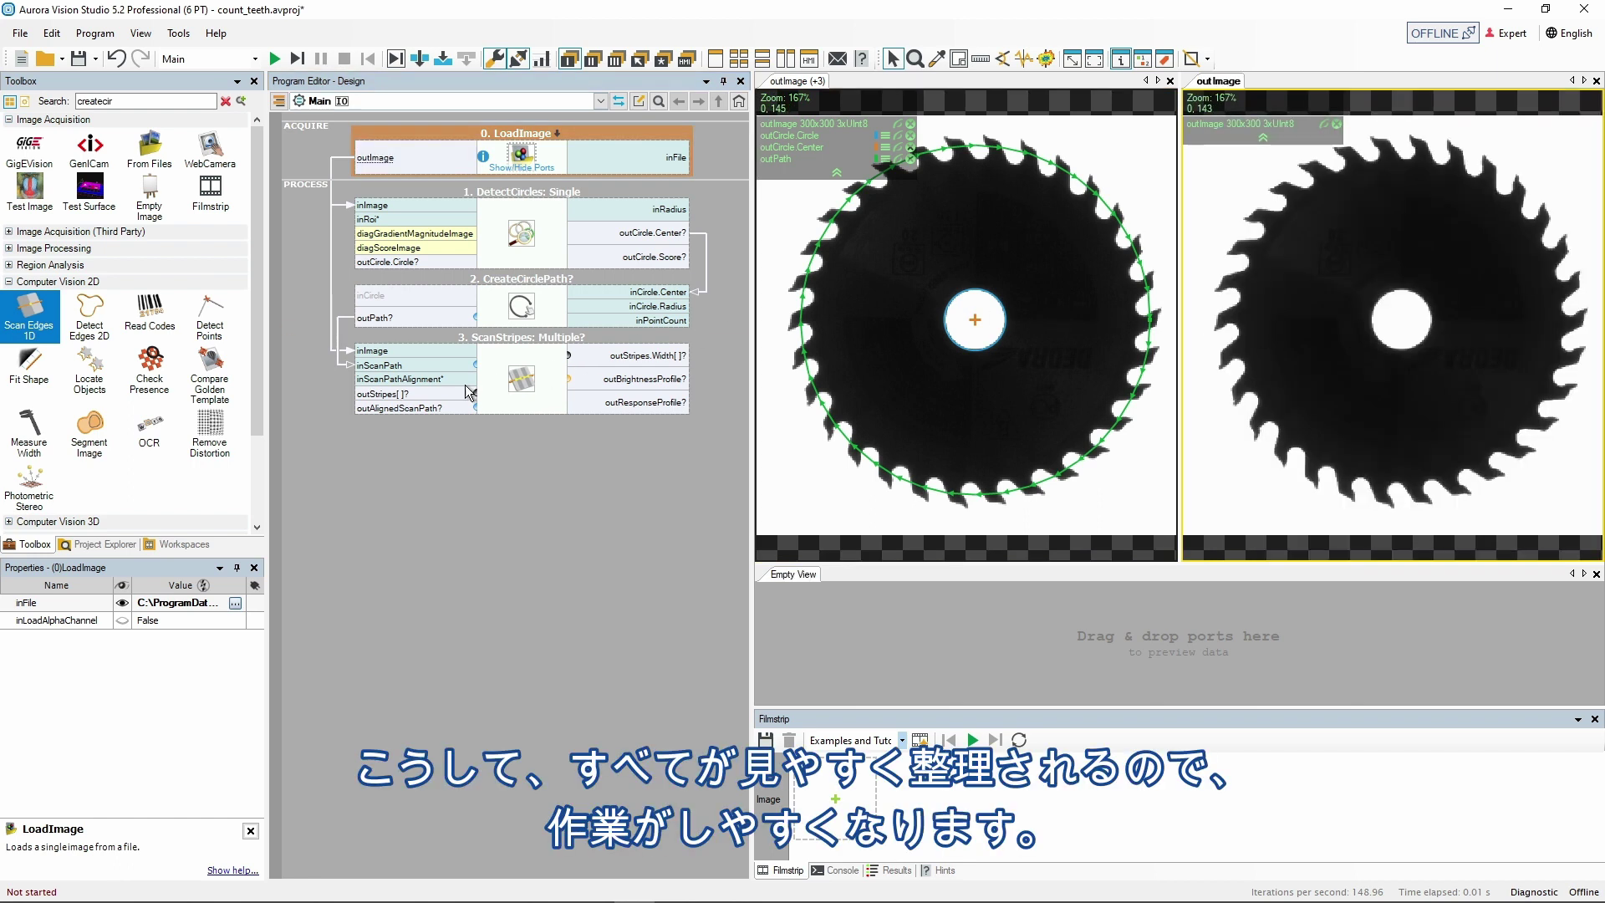
{"action": "left_click_drag", "start_coordinate": [424, 393], "coordinate": [1267, 368]}
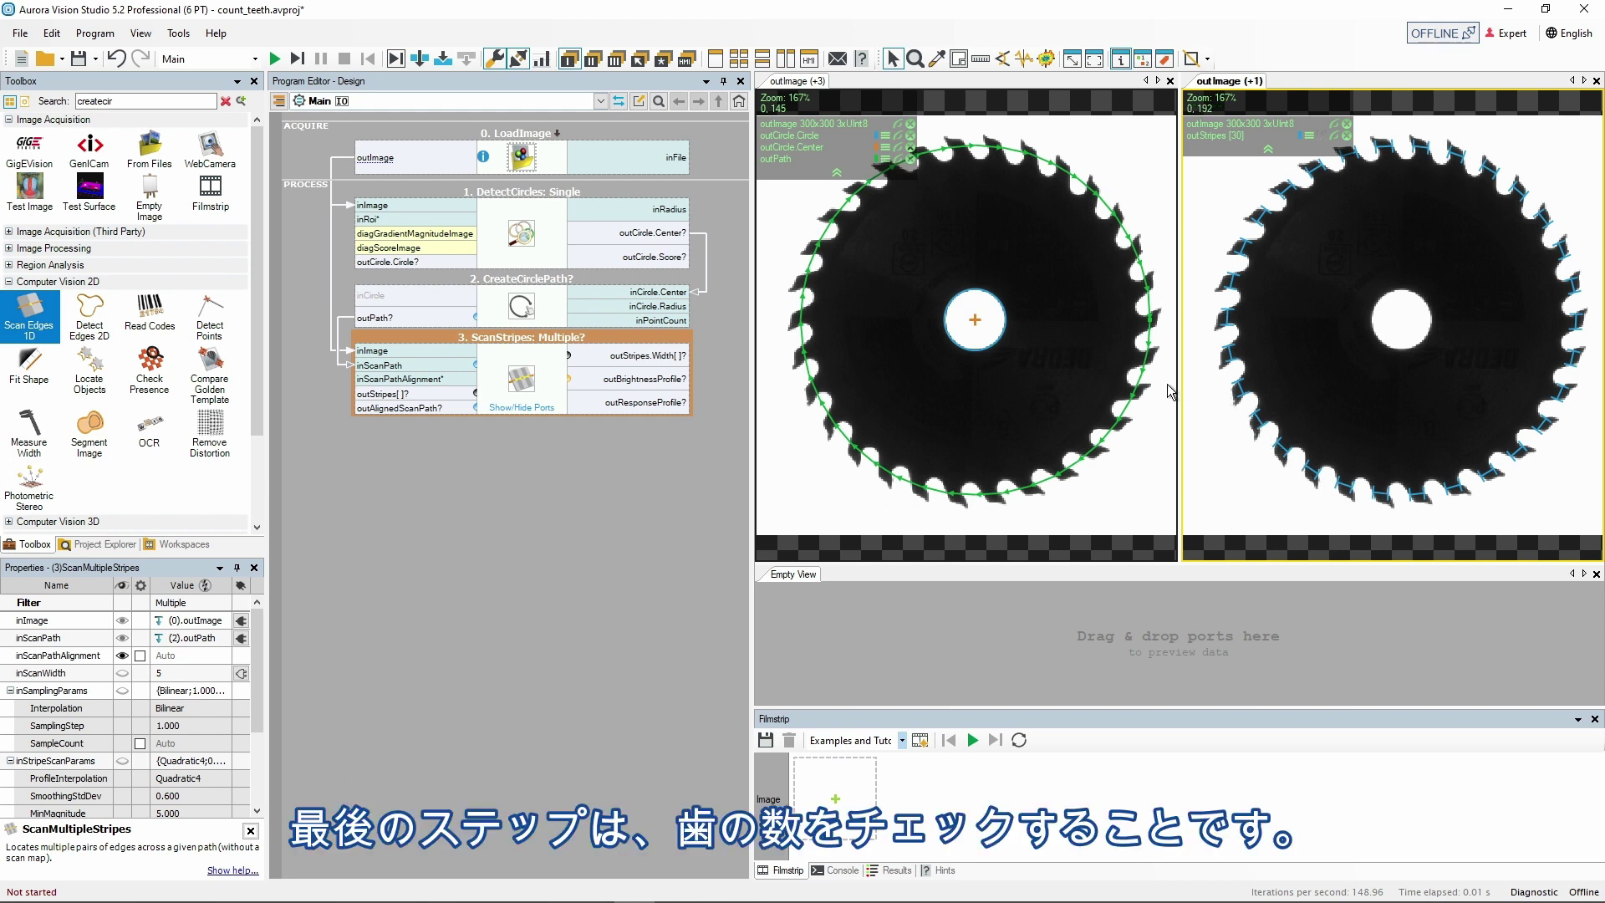
{"action": "left_click", "coordinate": [529, 461]}
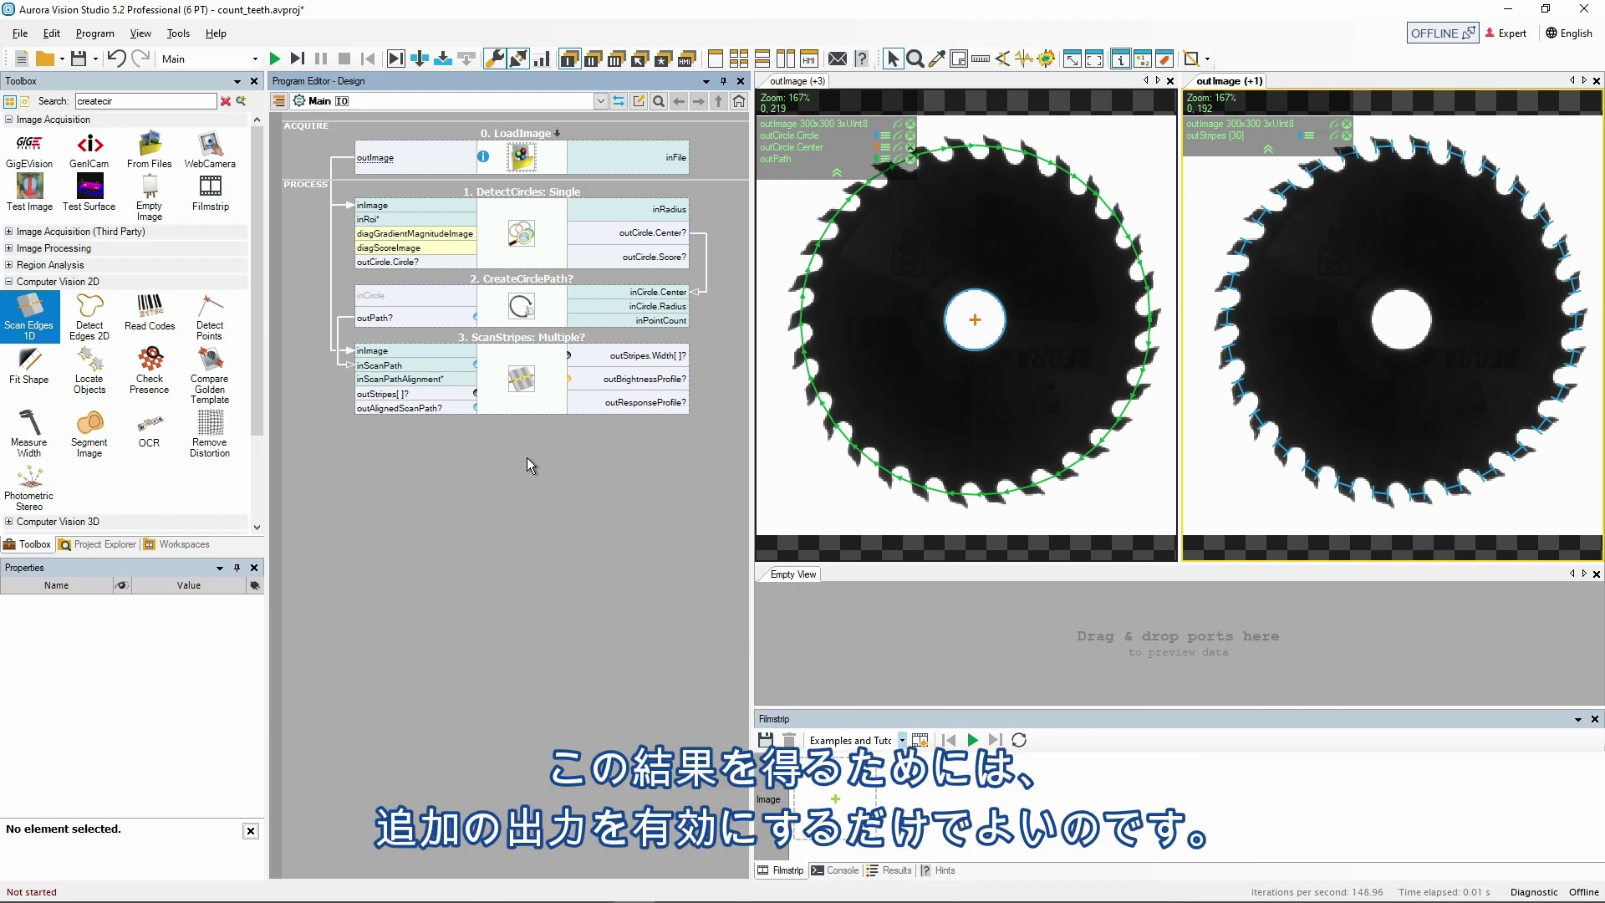
{"action": "left_click", "coordinate": [552, 387]}
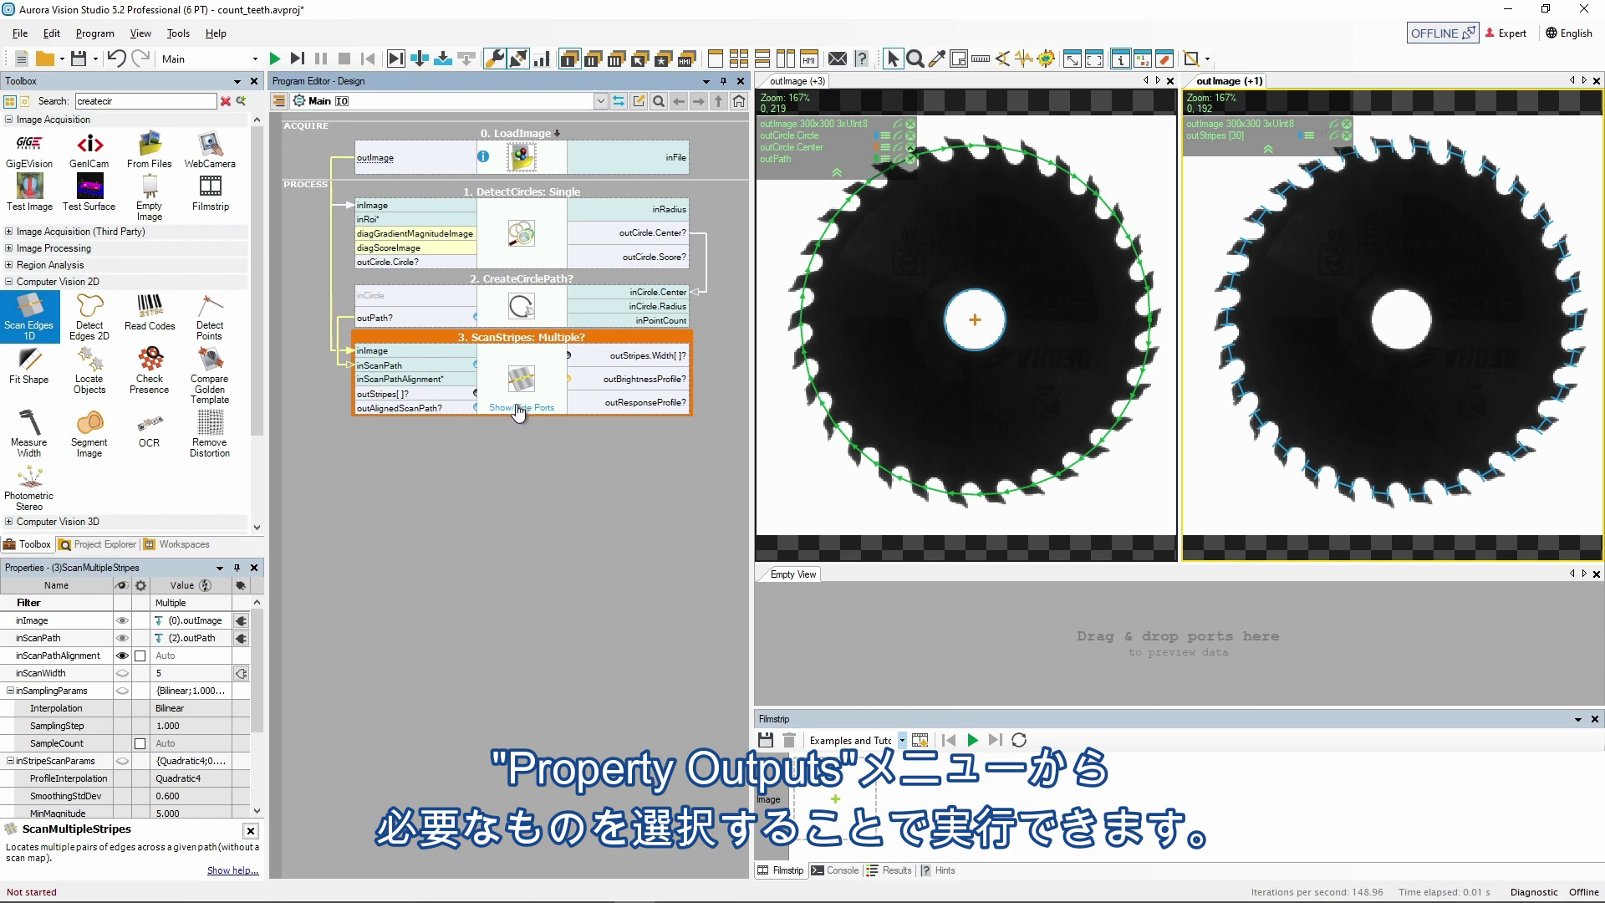
{"action": "right_click", "coordinate": [454, 395]}
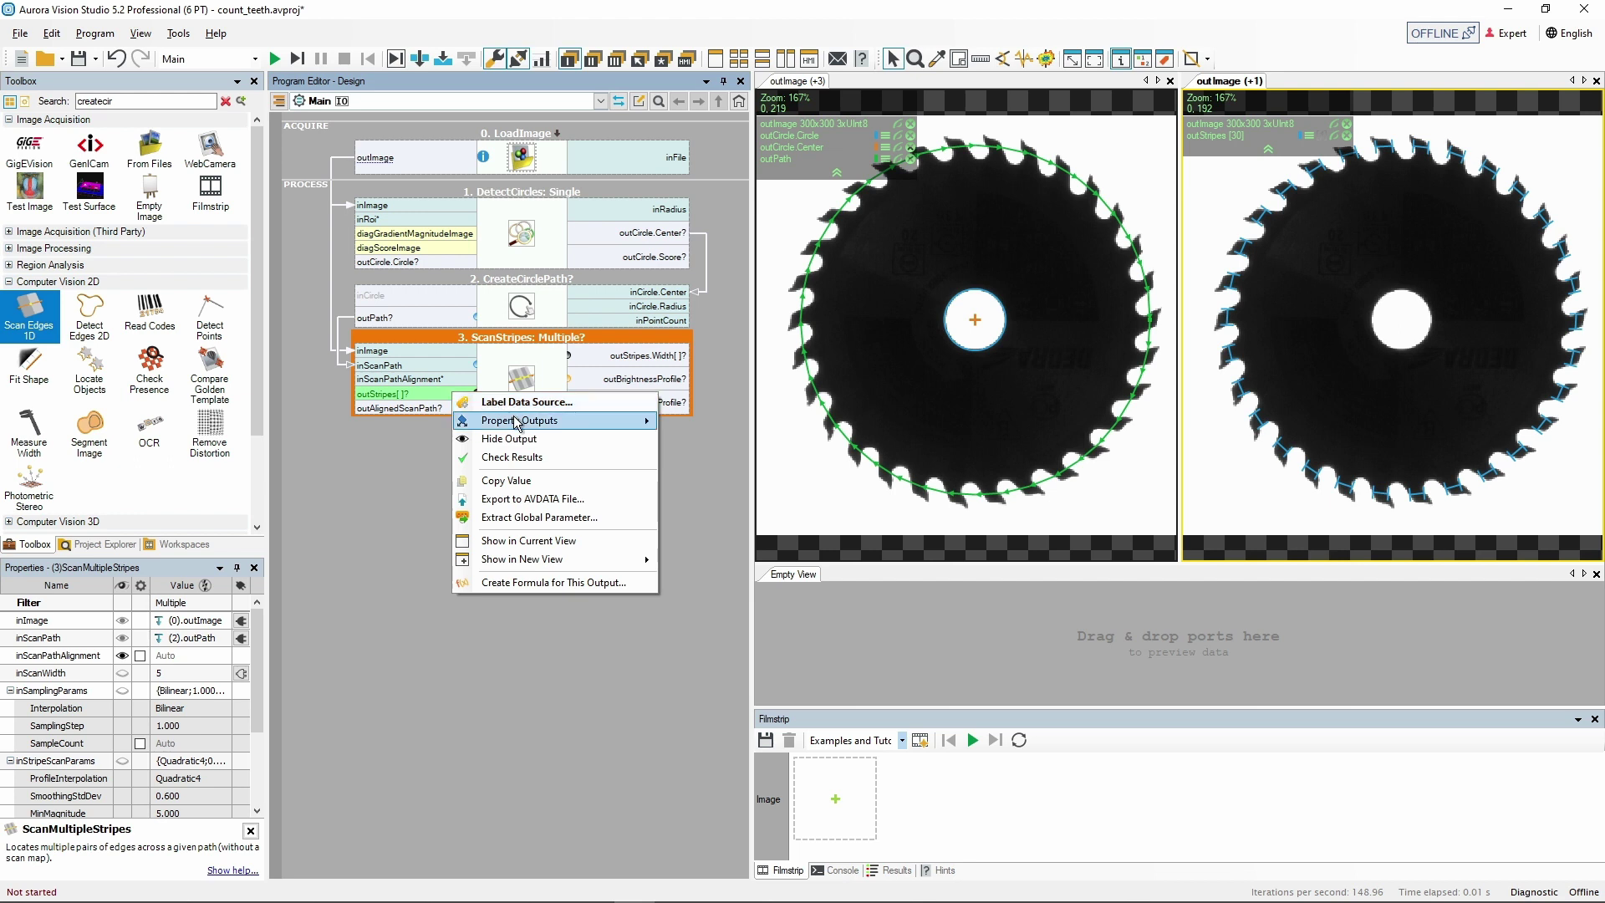
{"action": "mouse_move", "coordinate": [522, 421]}
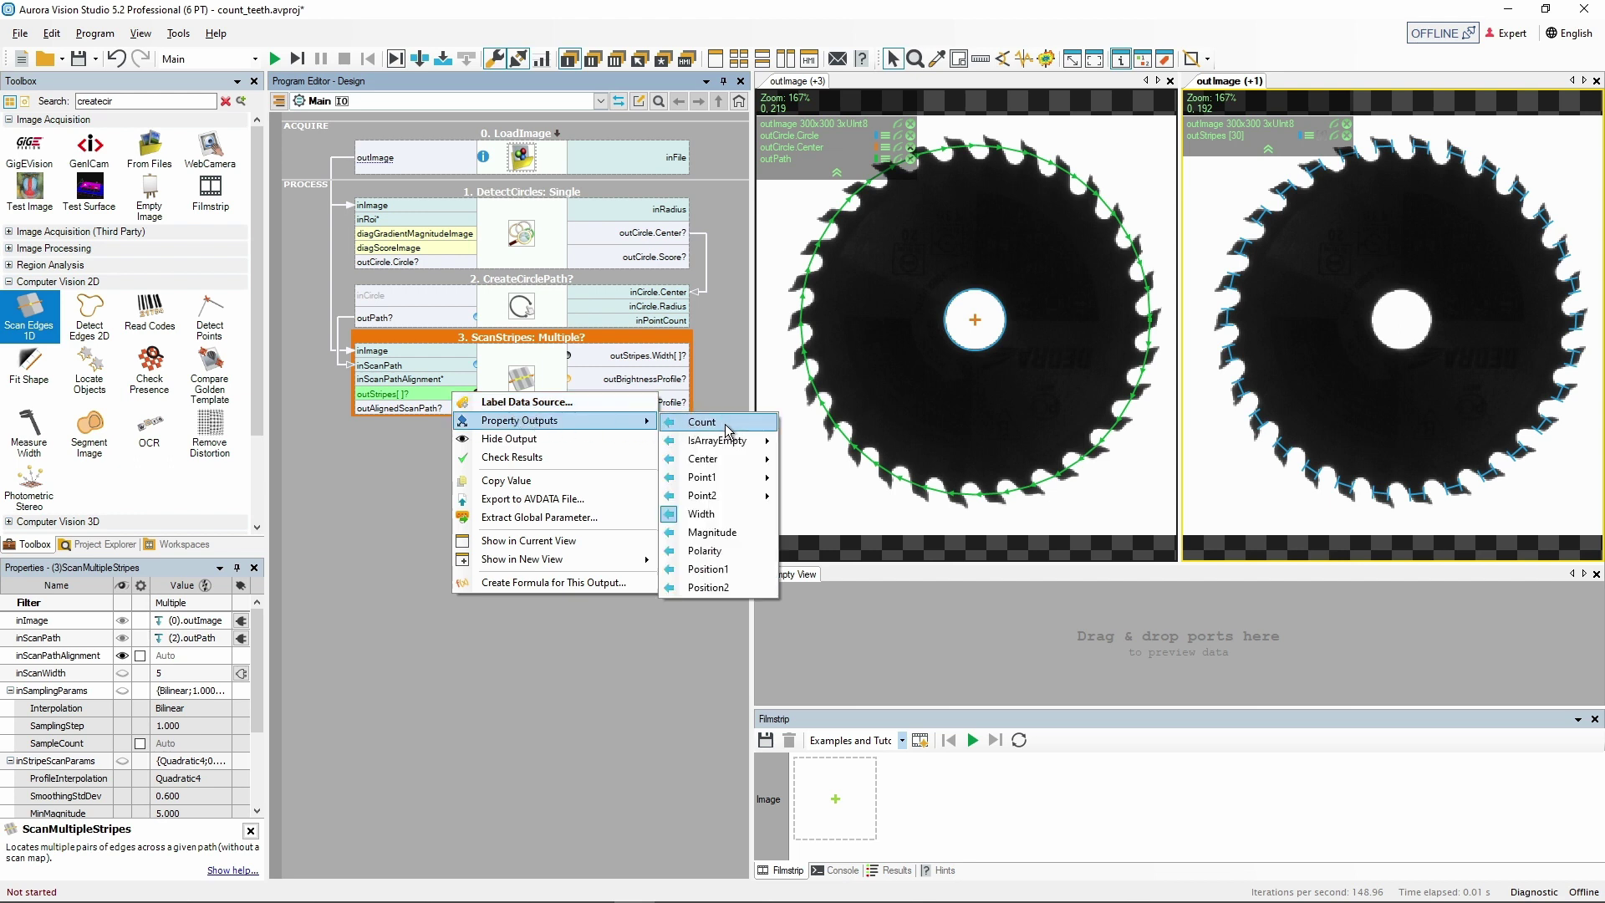
{"action": "left_click", "coordinate": [448, 433]}
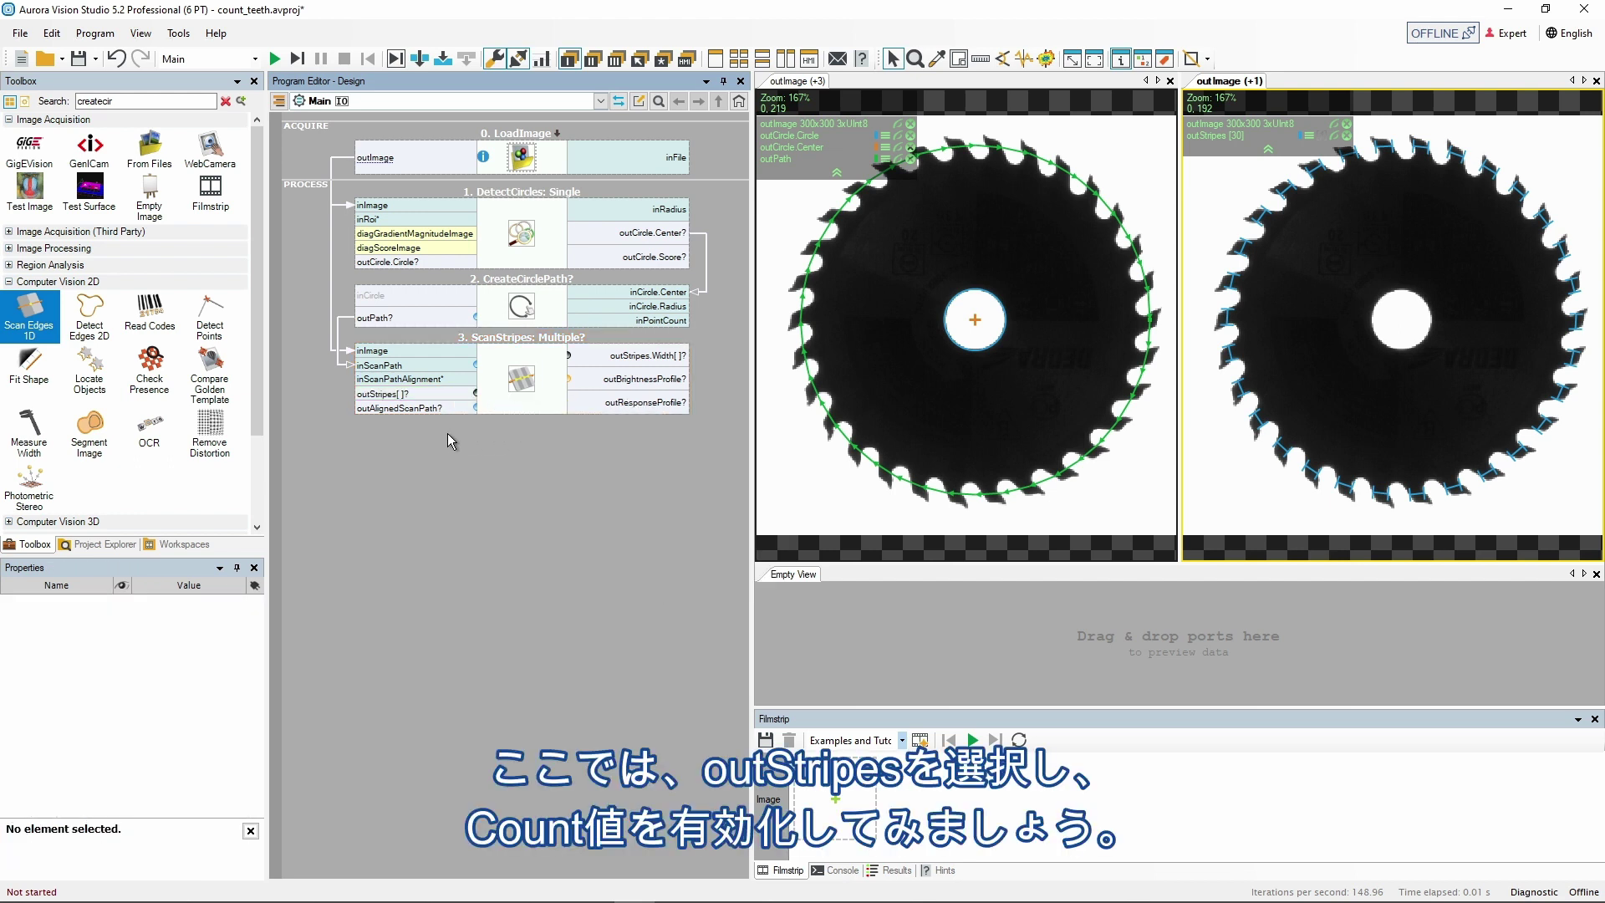
Enable the Count property output of outStripes on ScanStripes and preview outStripes.Count in the empty view below the images
{"action": "left_click", "coordinate": [544, 402]}
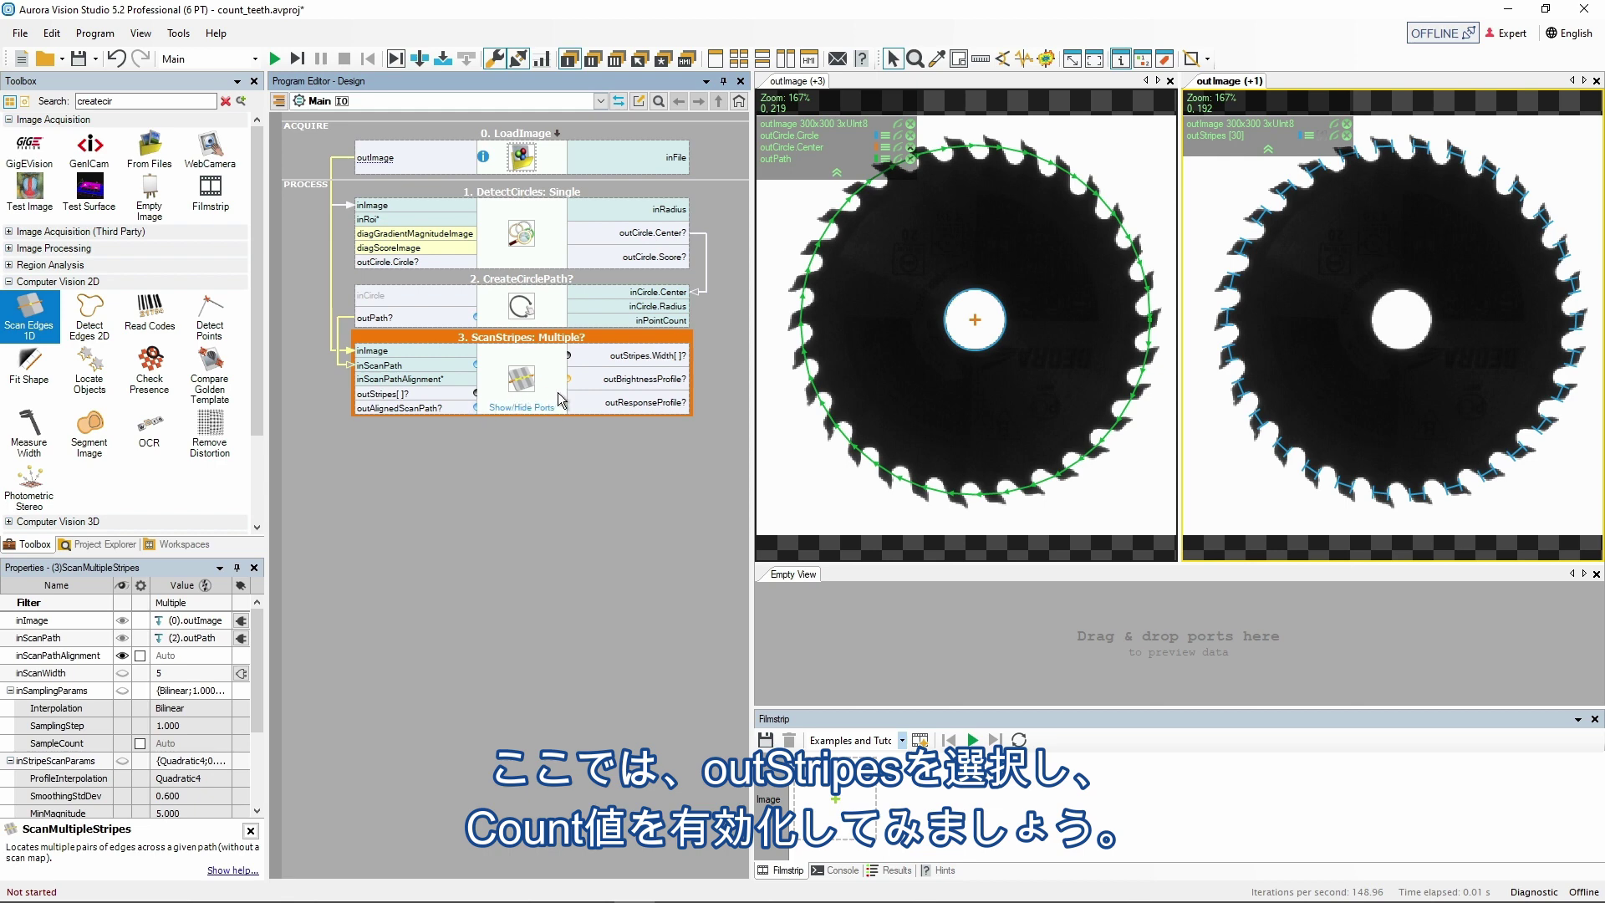
{"action": "left_click", "coordinate": [522, 408]}
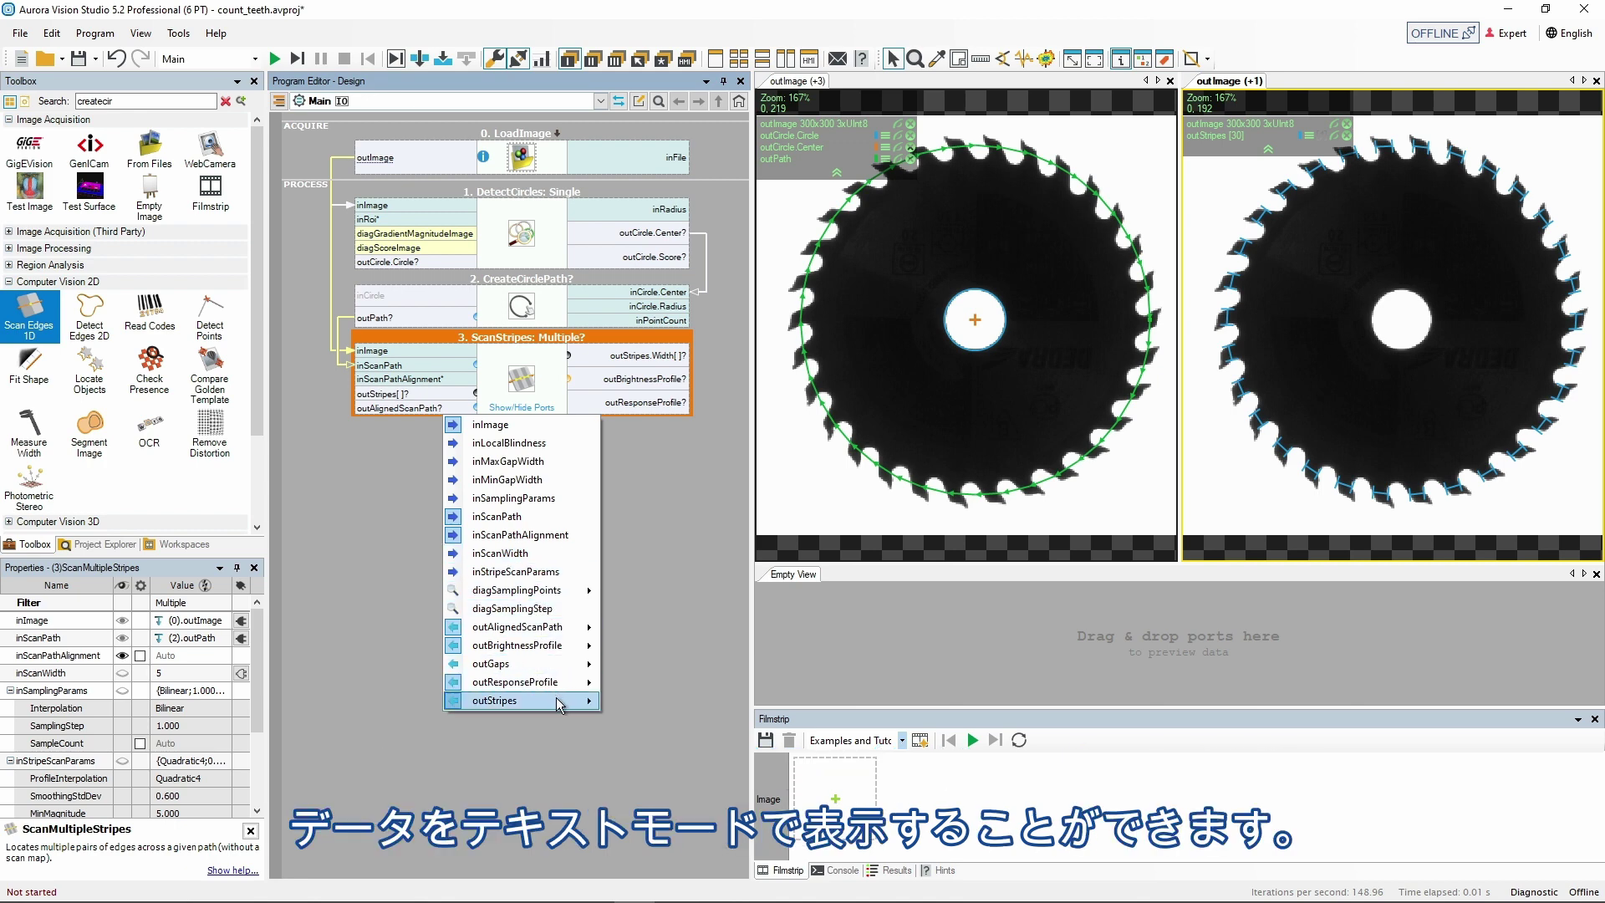
{"action": "mouse_move", "coordinate": [558, 704]}
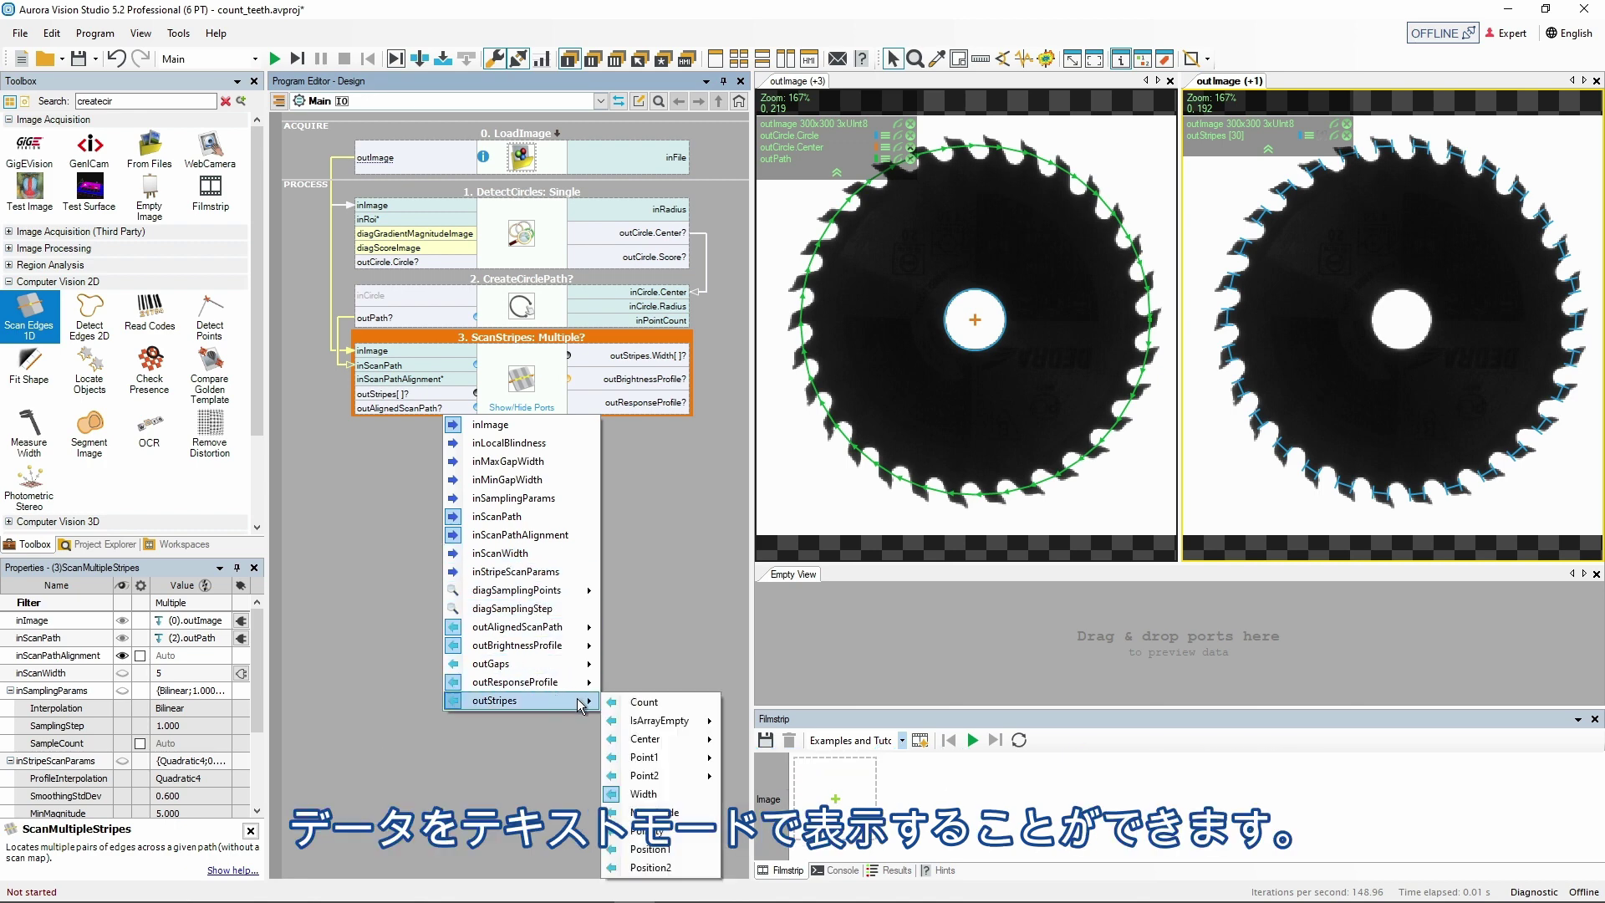
{"action": "left_click", "coordinate": [644, 704]}
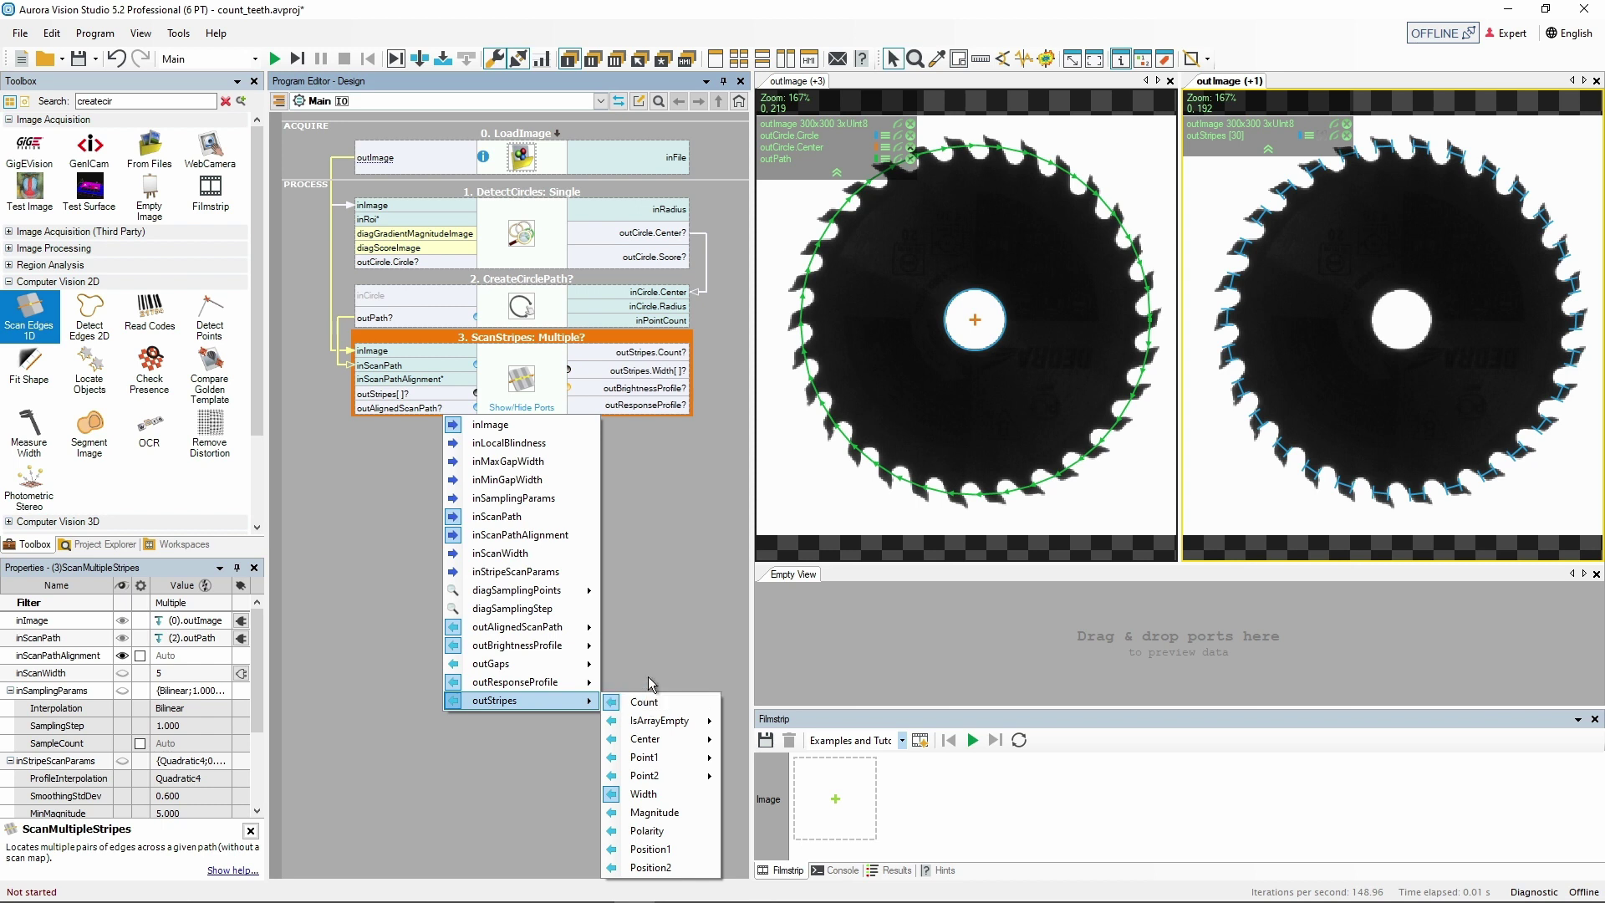
{"action": "left_click", "coordinate": [651, 465]}
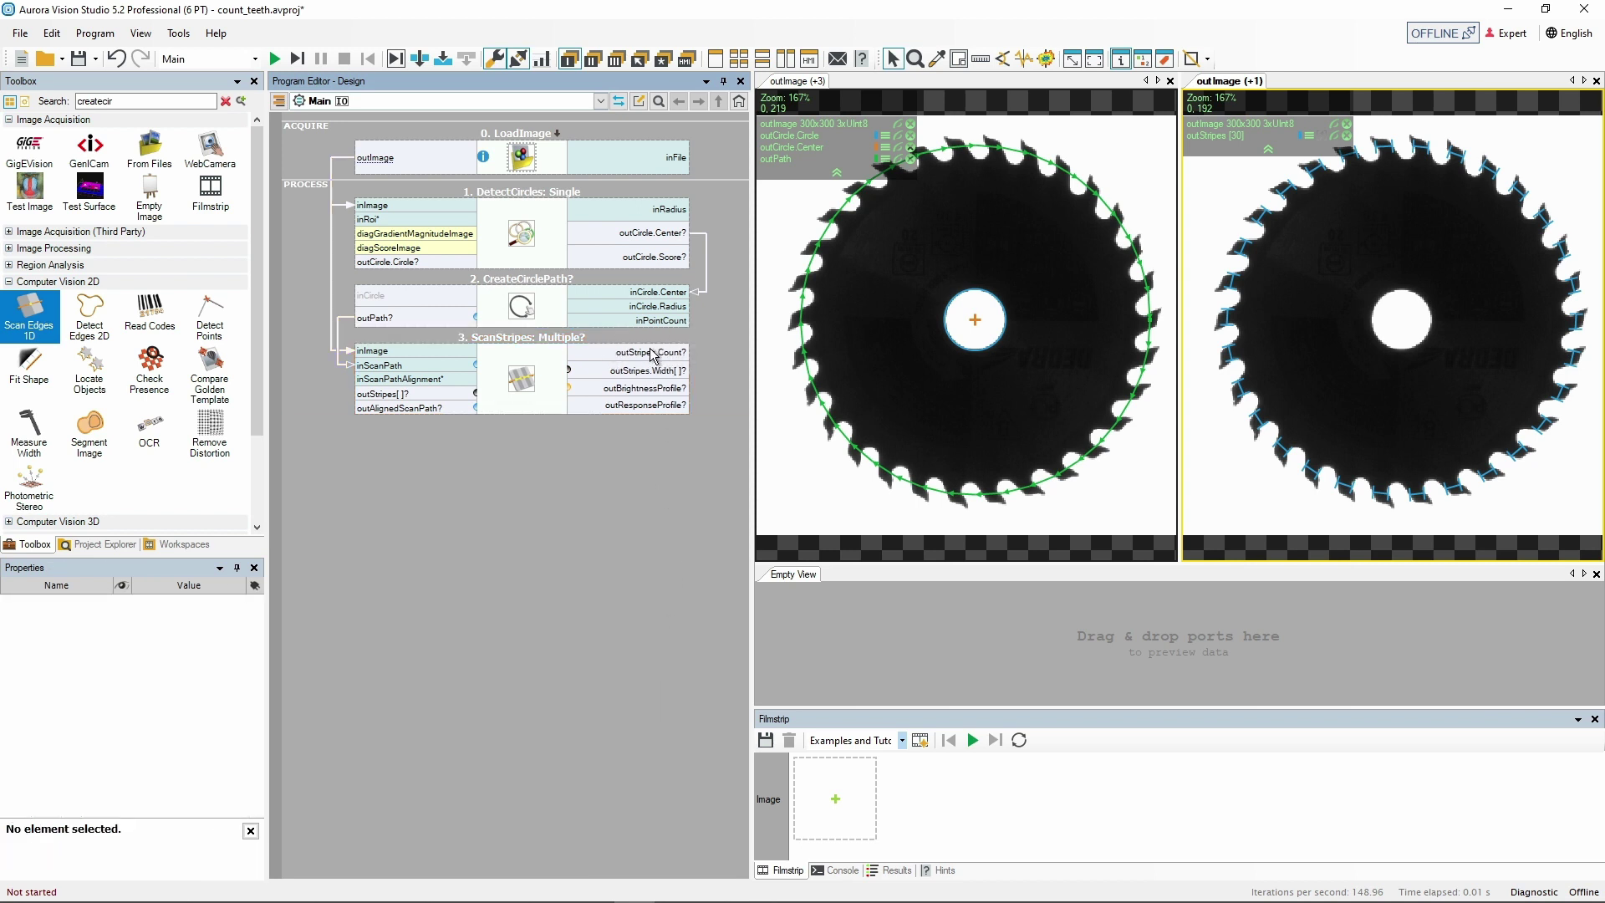
{"action": "left_click_drag", "start_coordinate": [652, 355], "coordinate": [834, 645]}
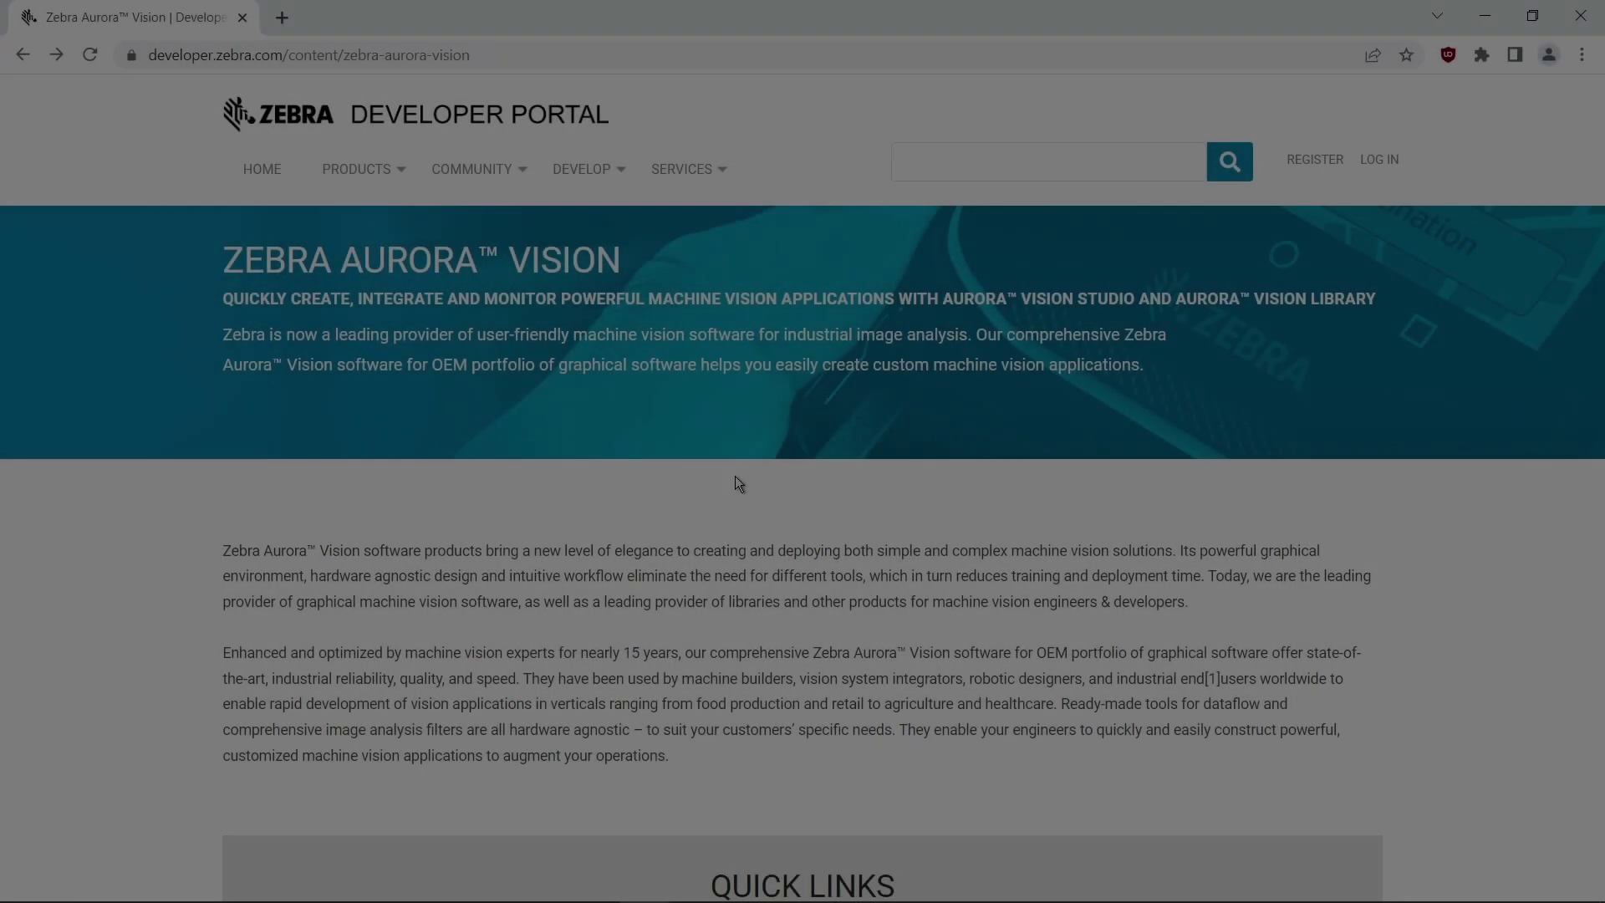
In the browser, open the Aurora Vision Studio documentation from the Zebra Developer Portal and view its Main Window Overview page
{"action": "scroll", "coordinate": [735, 474], "scroll_direction": "down", "scroll_amount": 7}
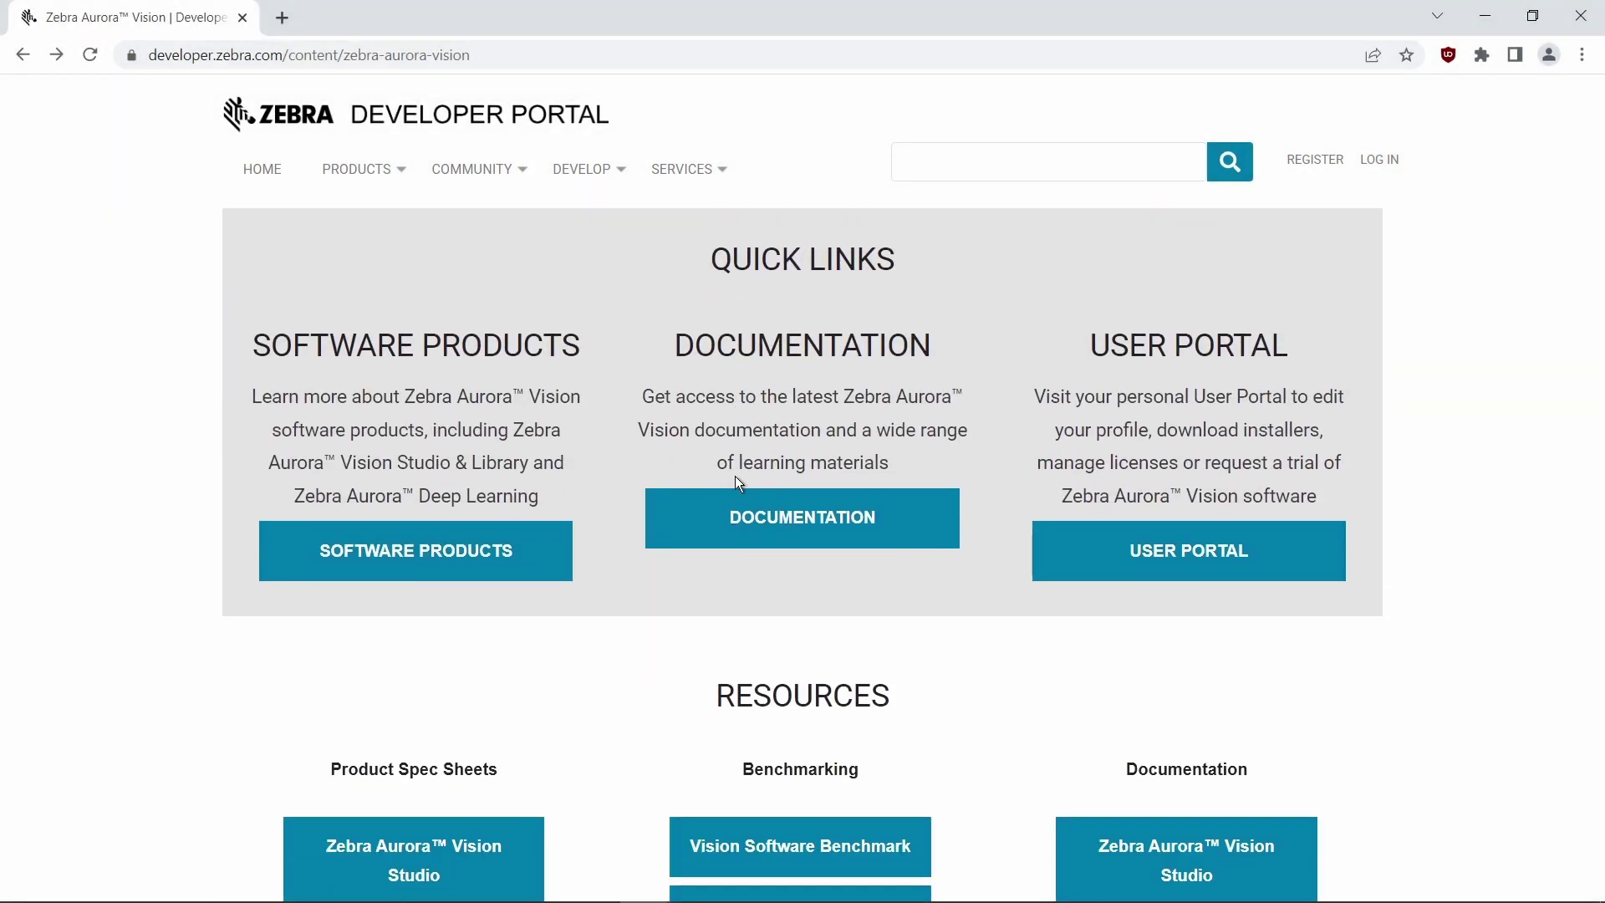
{"action": "left_click", "coordinate": [749, 531]}
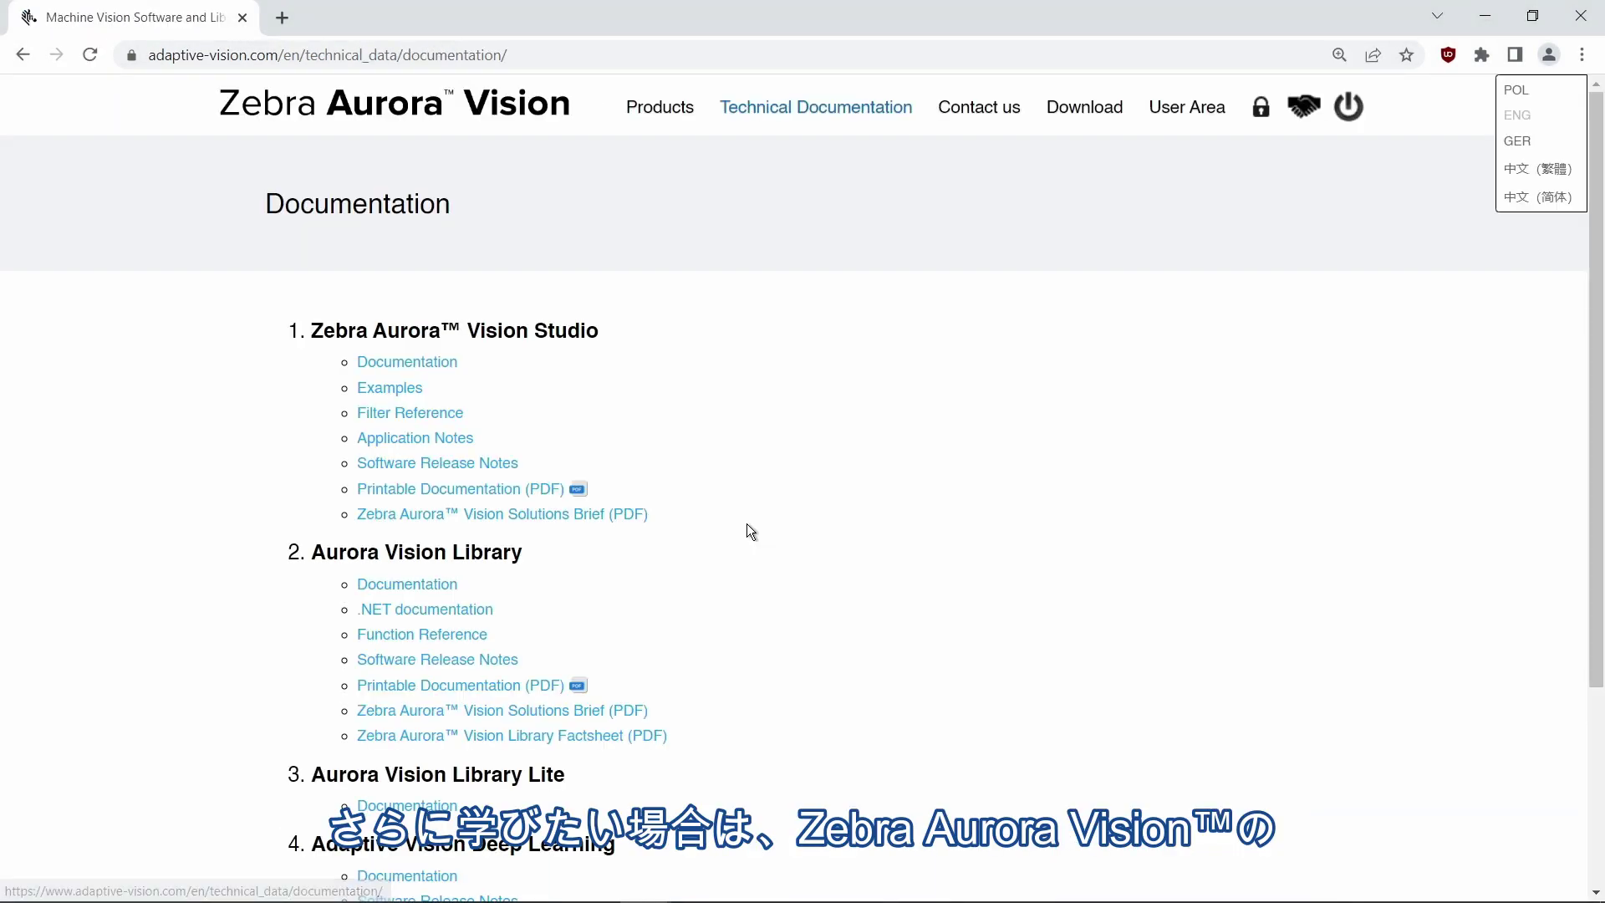
{"action": "left_click", "coordinate": [415, 361]}
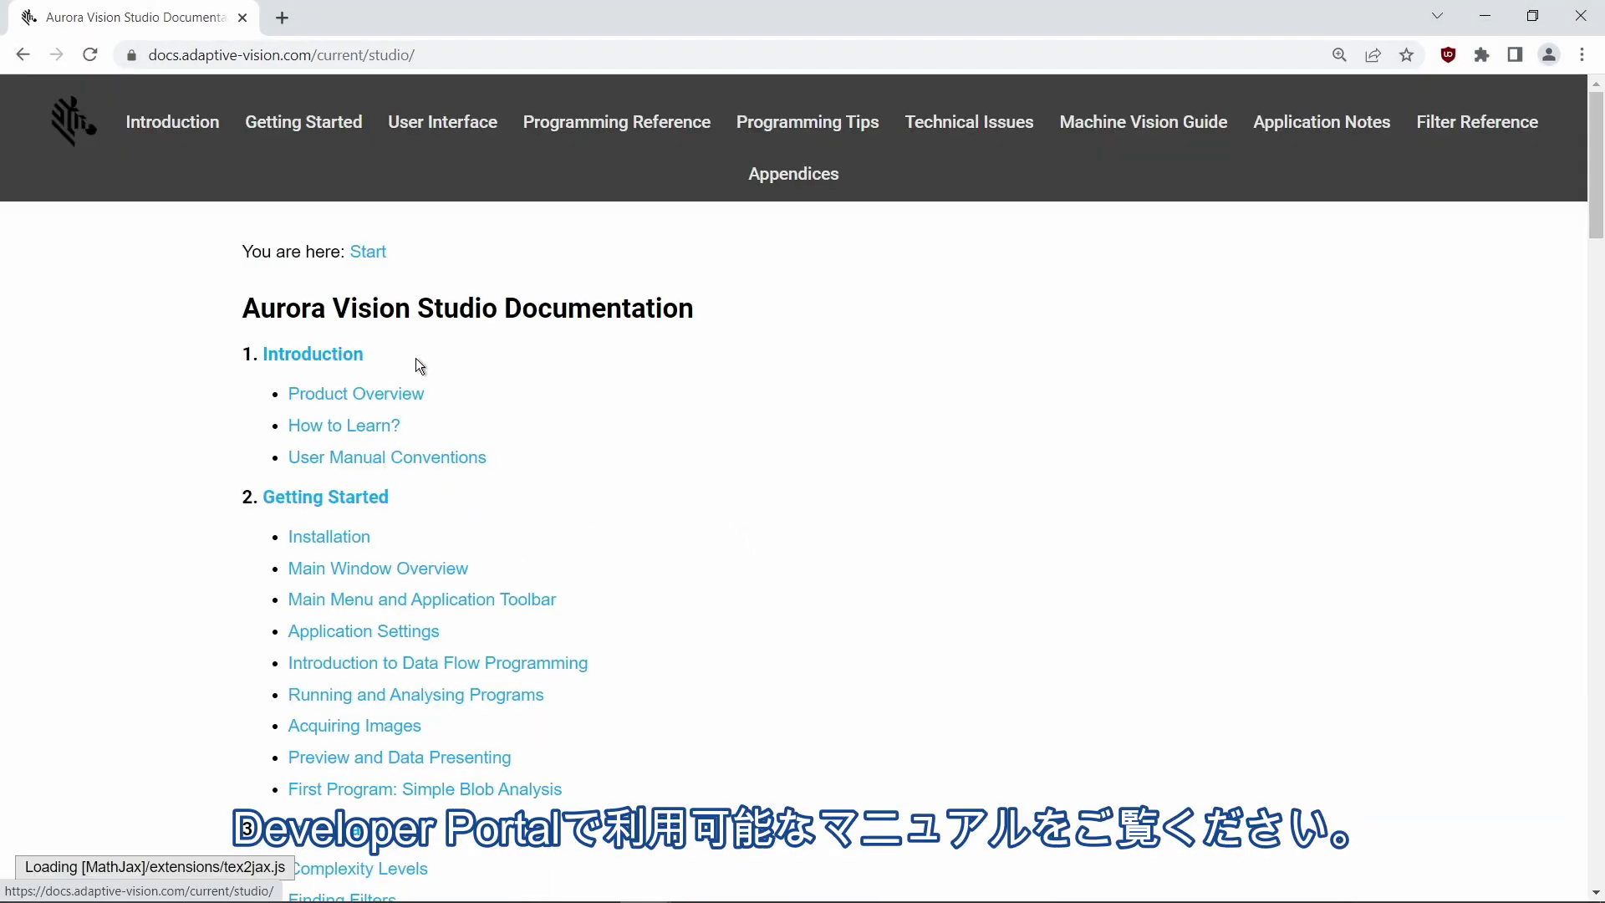
{"action": "left_click", "coordinate": [445, 564]}
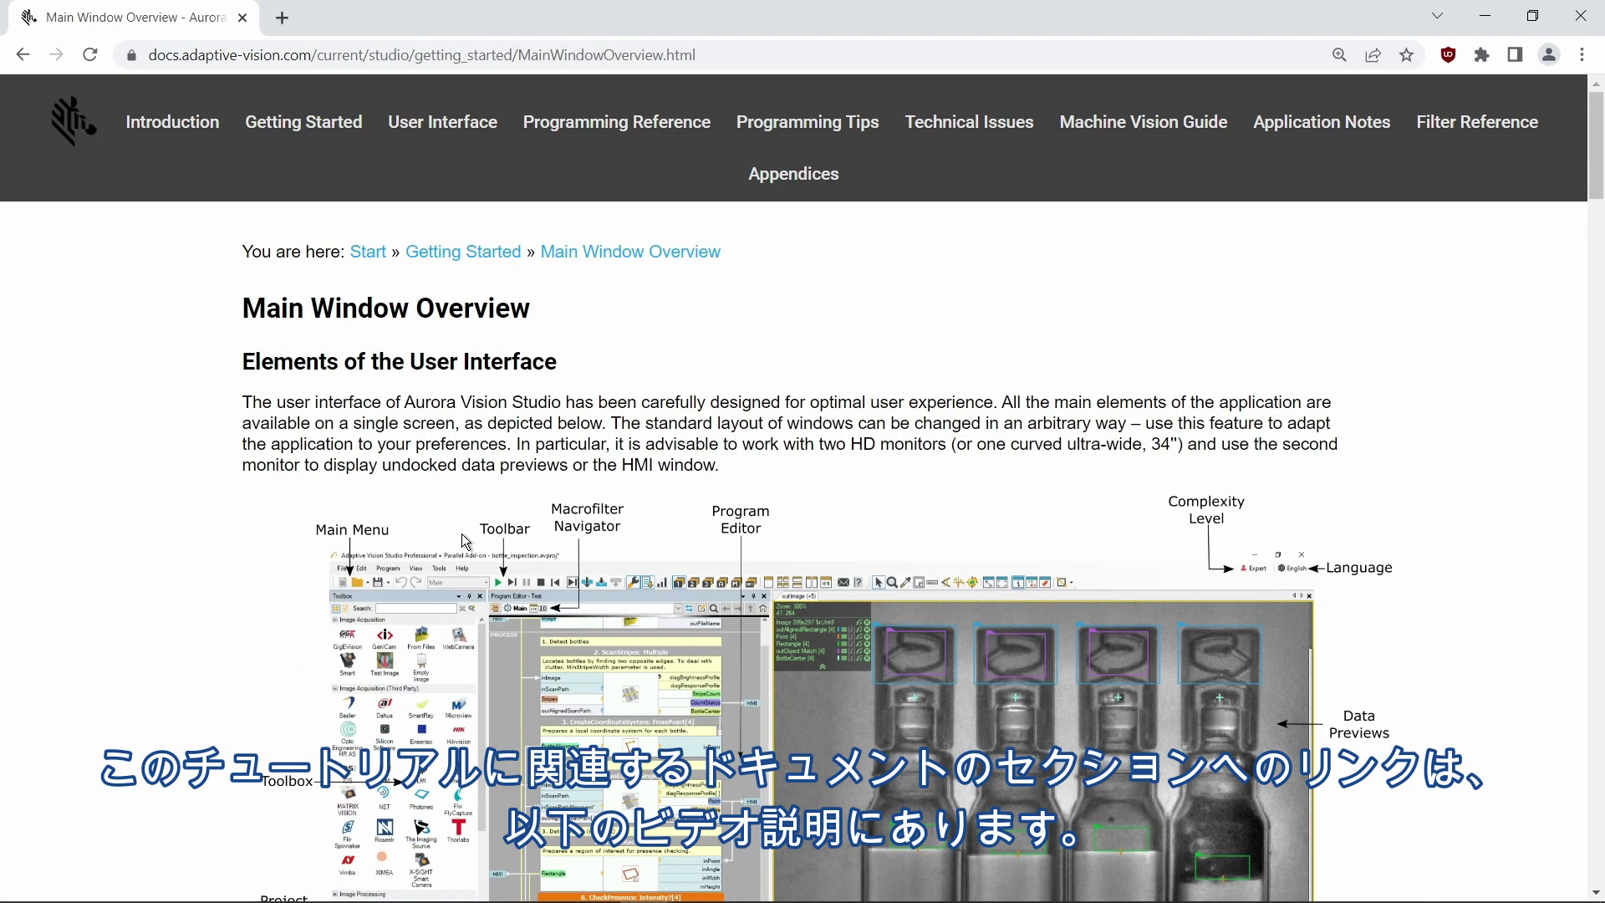
Return to the documentation contents and read through the Main Menu and Application Toolbar page
{"action": "left_click", "coordinate": [23, 55]}
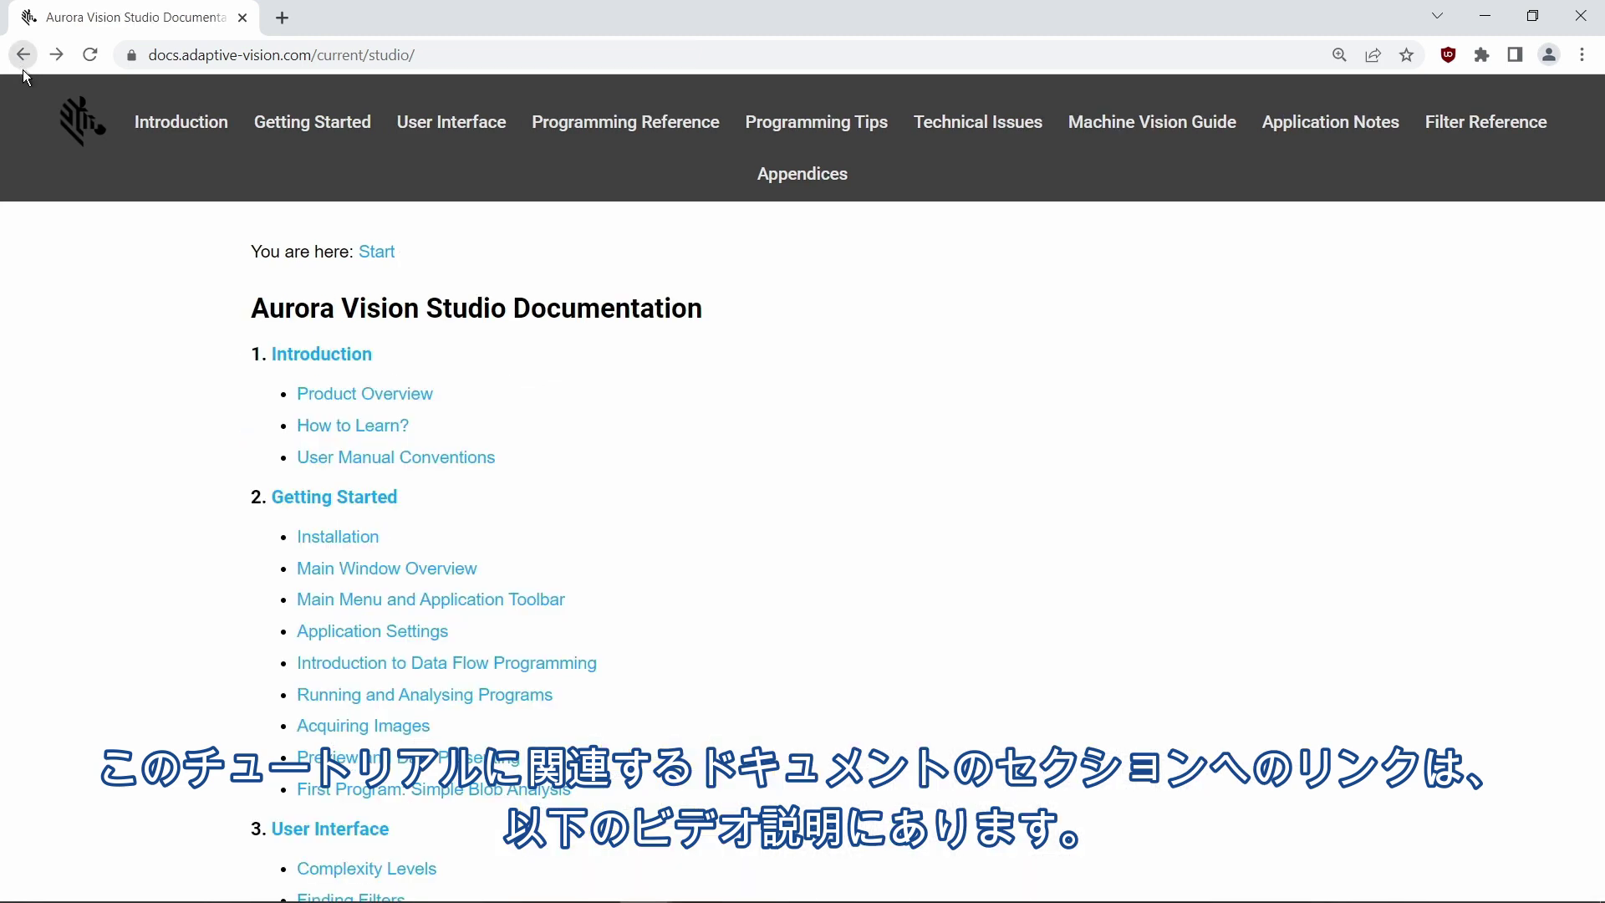
{"action": "left_click", "coordinate": [468, 600]}
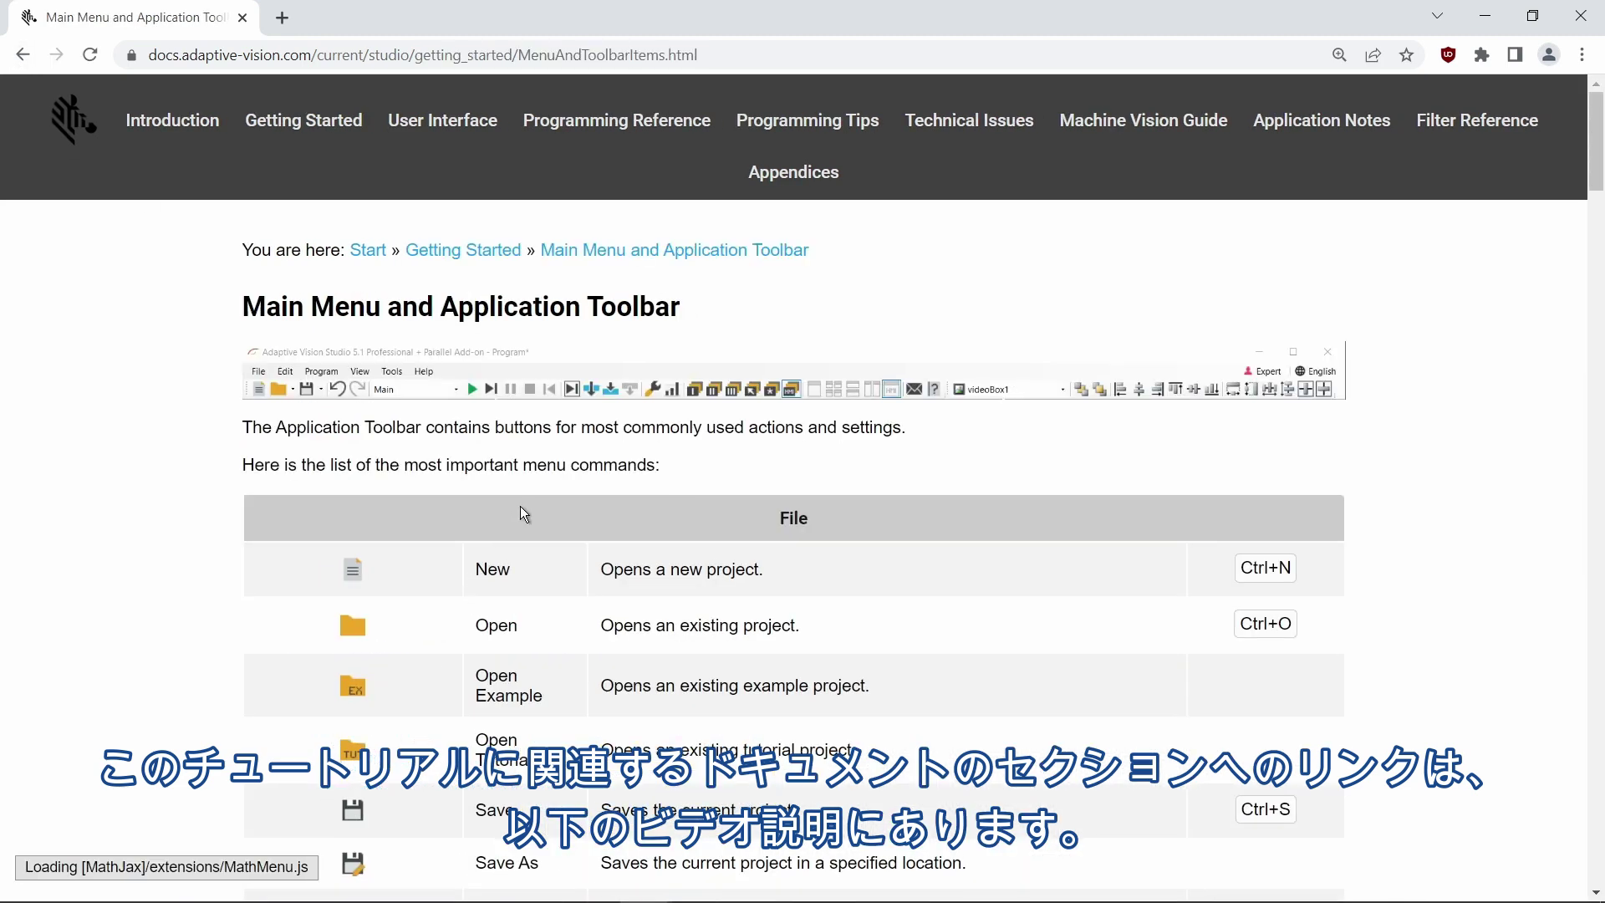
{"action": "scroll", "coordinate": [520, 504], "scroll_direction": "down", "scroll_amount": 3}
{"action": "scroll", "coordinate": [519, 505], "scroll_direction": "down", "scroll_amount": 4}
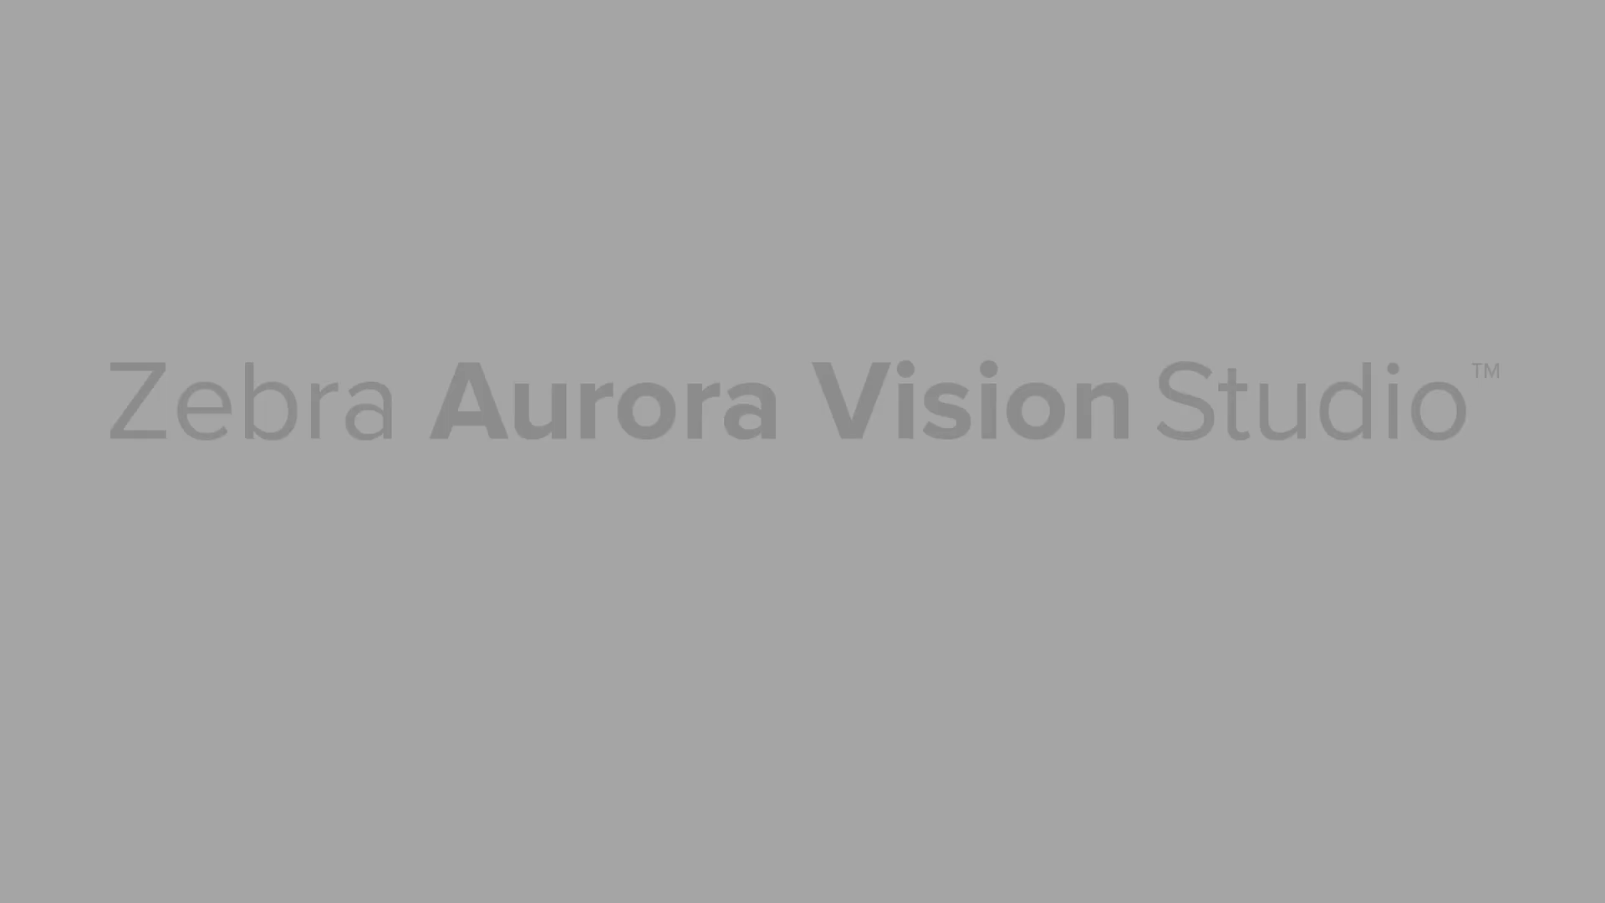